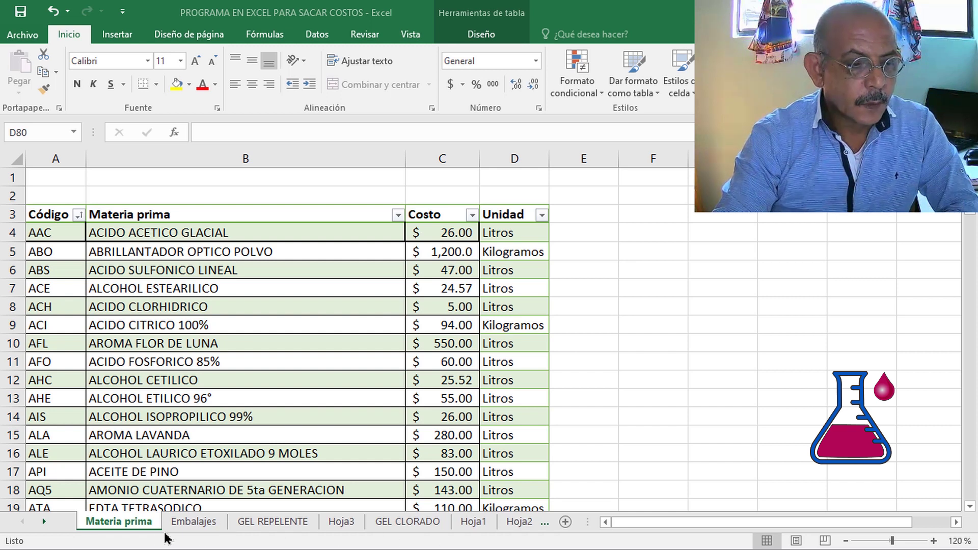
Glance at the Embalajes packaging list, then bring up the GEL REPELENTE sheet with 10-litre production
click(137, 520)
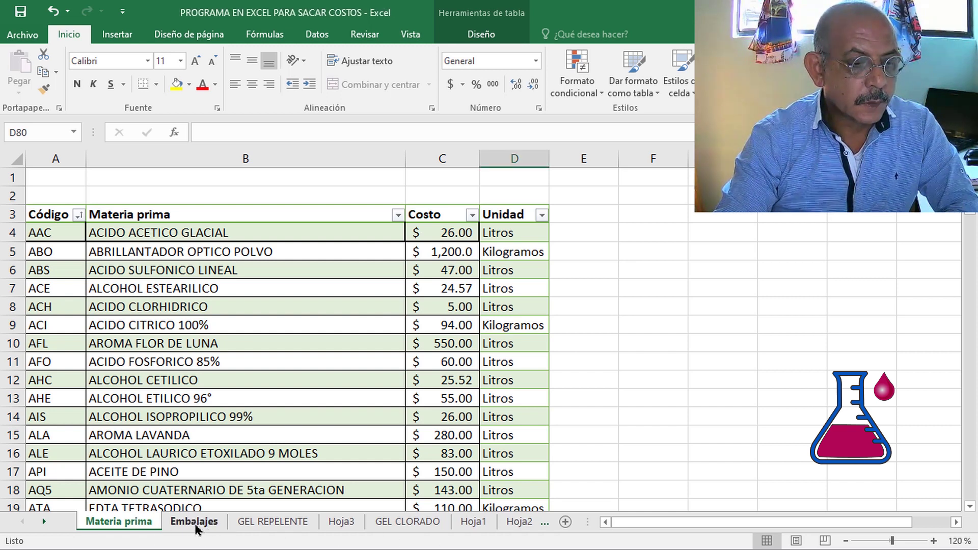
click(194, 521)
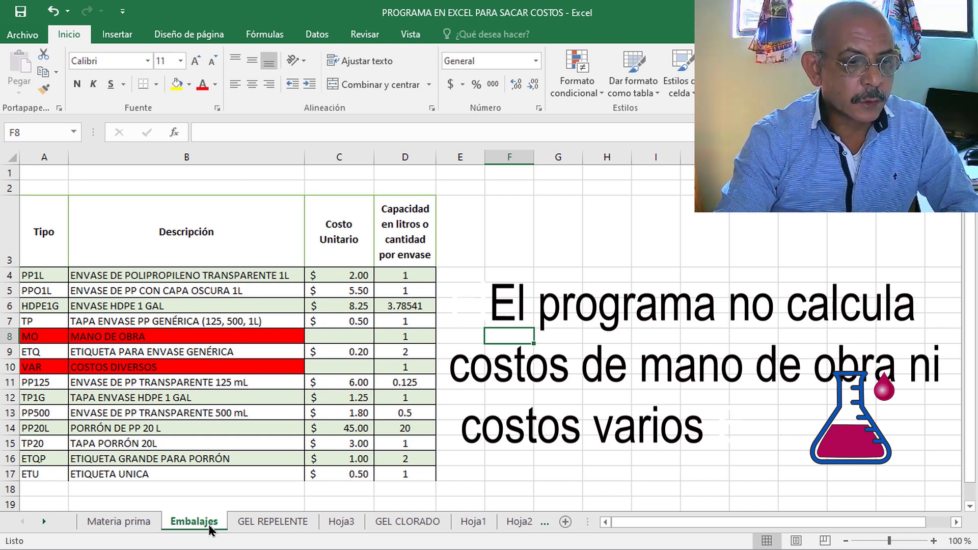
click(262, 527)
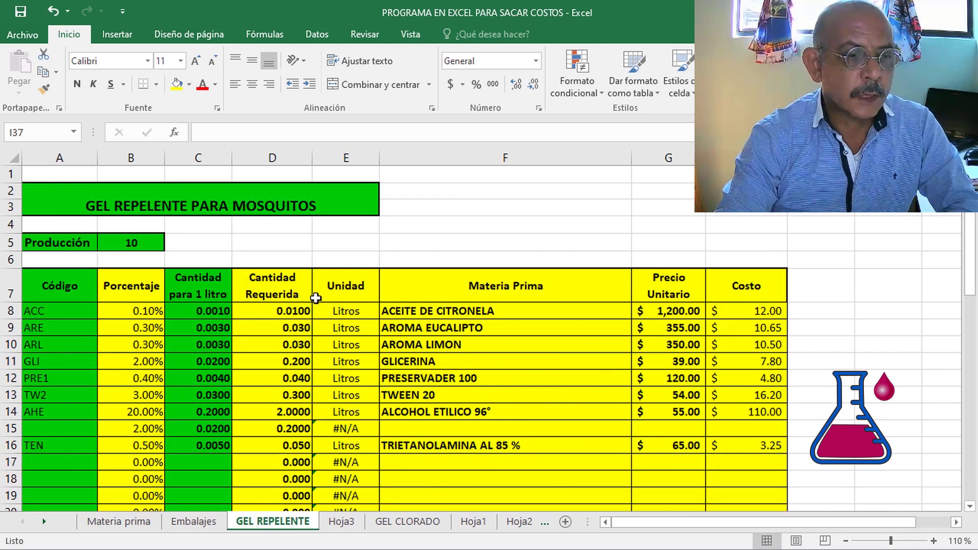
ctrl+scroll(318, 268, up, 1)
scroll(319, 268, down, 2)
scroll(342, 261, up, 2)
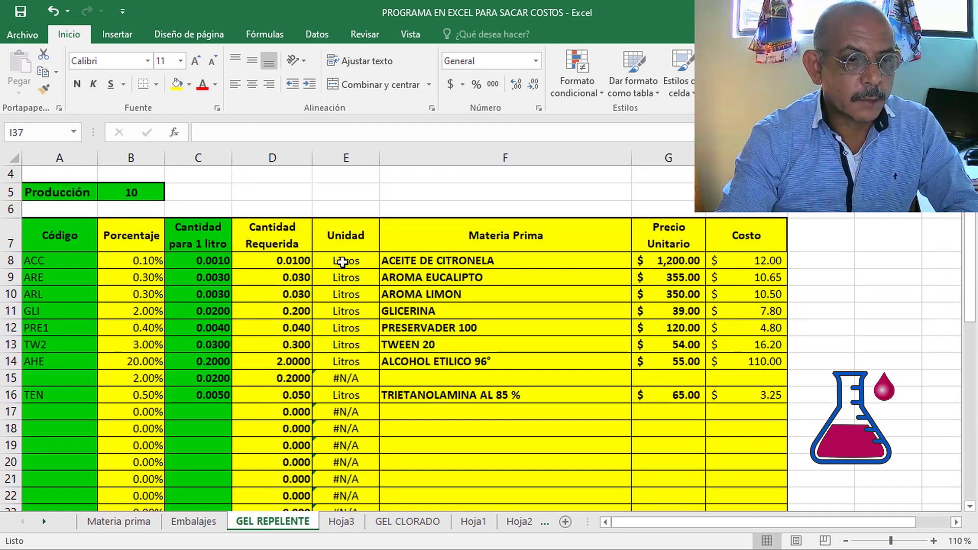
scroll(793, 475, down, 1)
scroll(793, 475, up, 1)
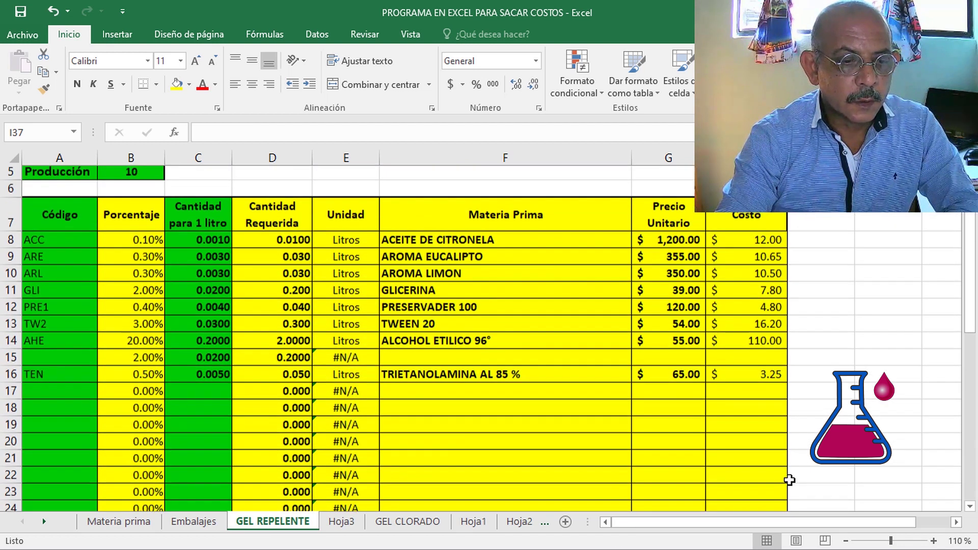
Scroll through the Materia prima codes, names, costs and units, then back toward the top
click(121, 526)
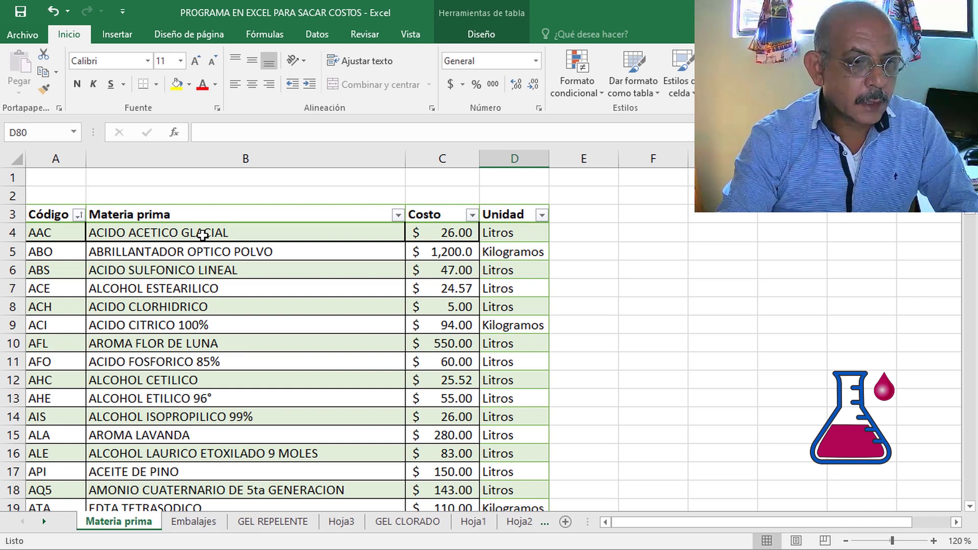
scroll(203, 235, down, 1)
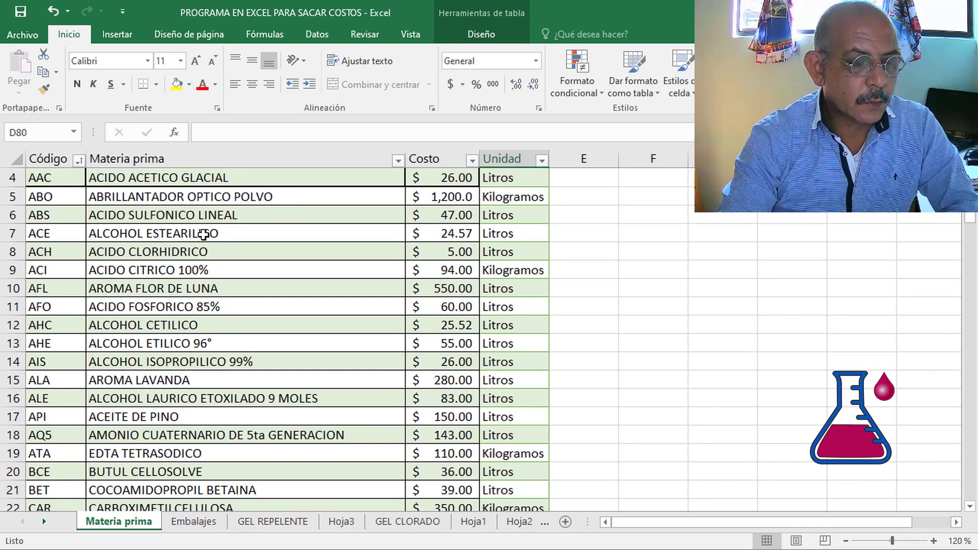
scroll(203, 234, down, 1)
scroll(203, 236, down, 1)
scroll(203, 237, down, 1)
scroll(204, 241, down, 1)
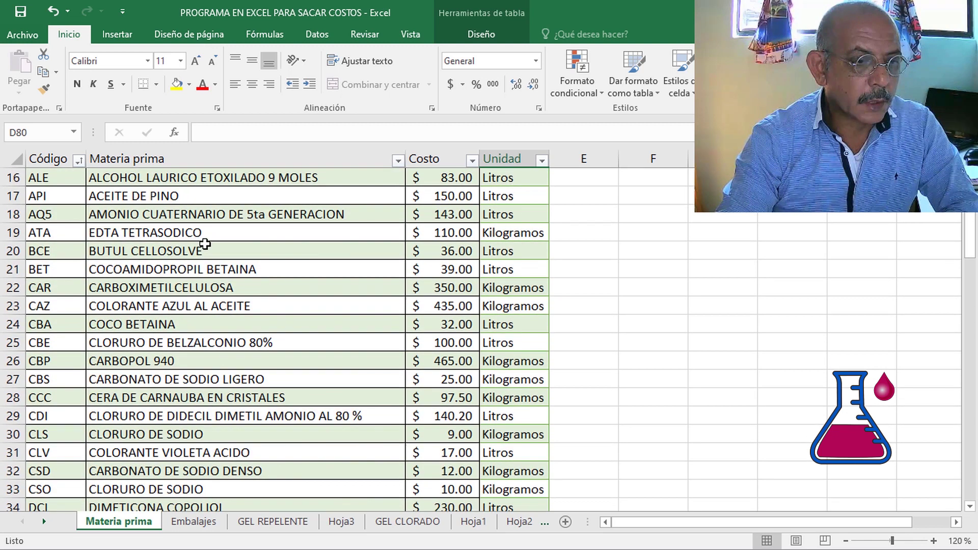
scroll(206, 244, down, 1)
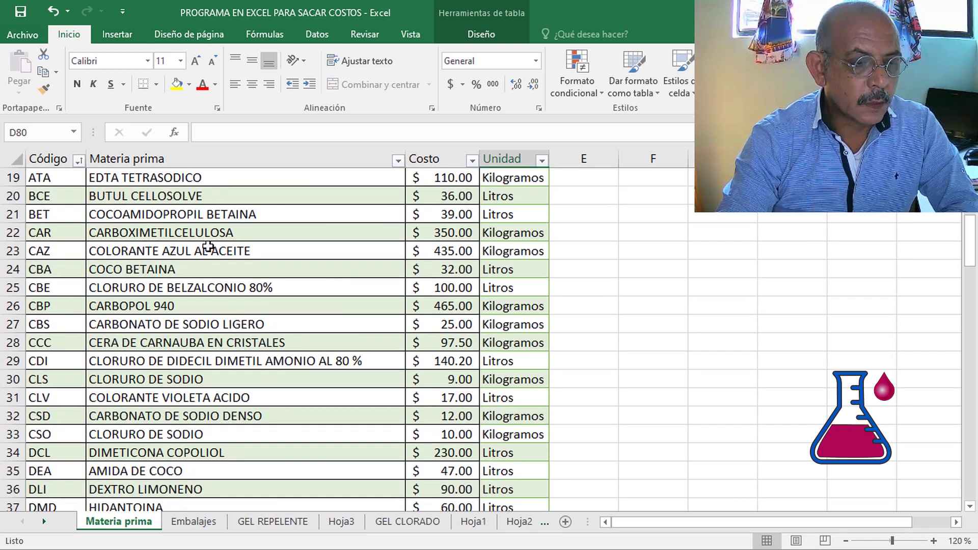
scroll(208, 246, down, 1)
scroll(210, 247, down, 1)
scroll(210, 249, down, 1)
scroll(211, 250, down, 1)
scroll(212, 270, up, 1)
scroll(212, 273, up, 6)
scroll(212, 278, up, 2)
scroll(213, 283, up, 1)
scroll(213, 283, up, 1)
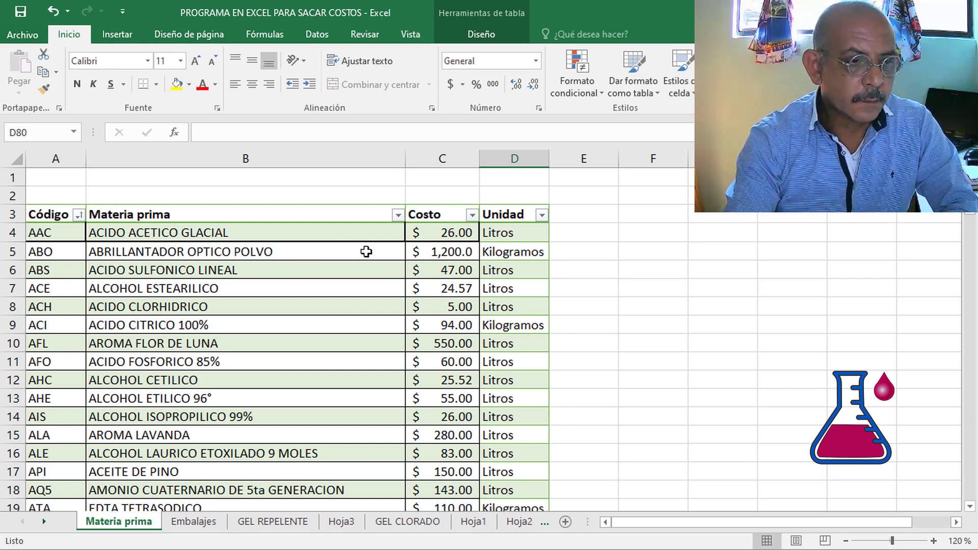
Scroll to the table's end below PRE1 in row 79 and select empty cell A80
scroll(90, 261, down, 2)
scroll(98, 262, down, 2)
scroll(112, 273, down, 3)
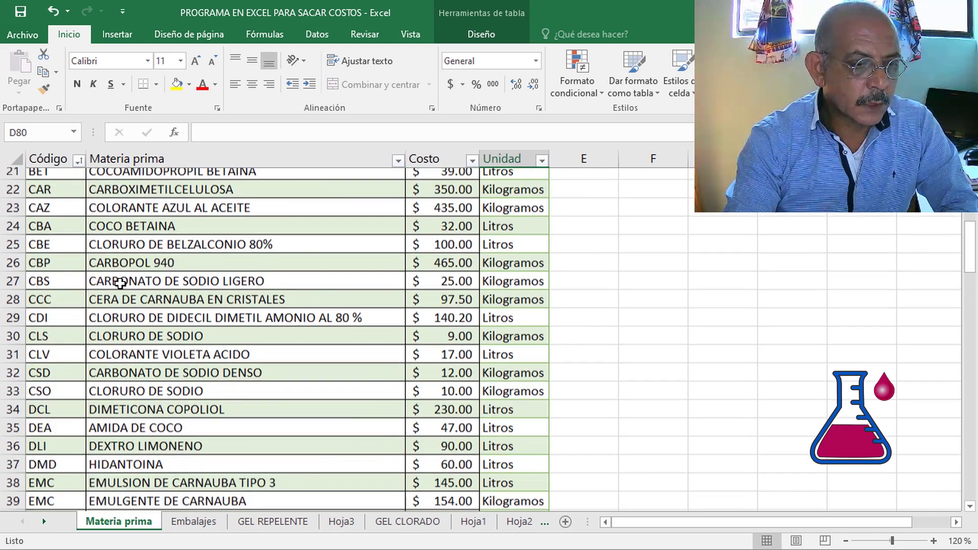
scroll(122, 285, down, 3)
scroll(124, 285, down, 3)
scroll(127, 285, down, 2)
scroll(130, 285, down, 3)
scroll(129, 293, down, 3)
scroll(131, 294, down, 6)
scroll(131, 292, up, 2)
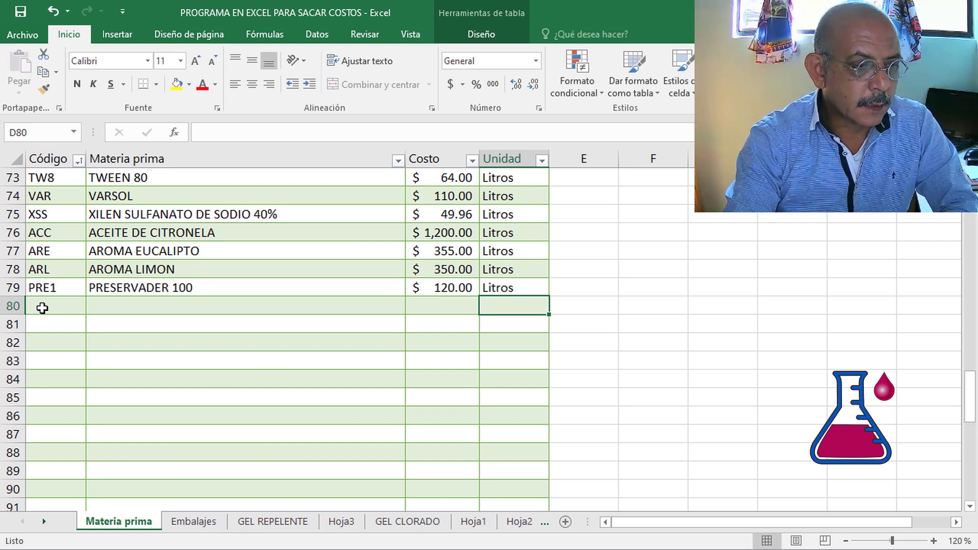
click(42, 308)
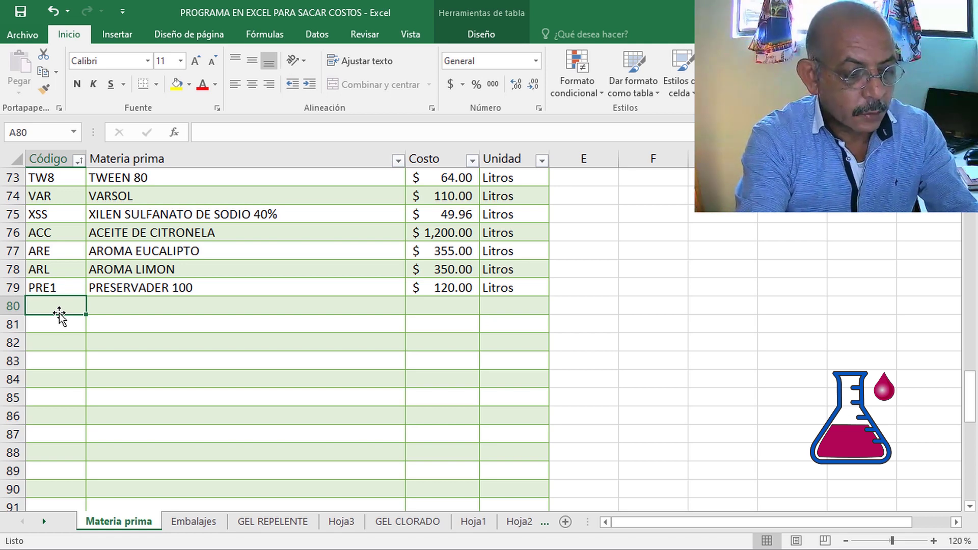
Fill row 80 with CQR, CARBOPOL AQUA, cost 260.00 and unit Litros
text(CQR)
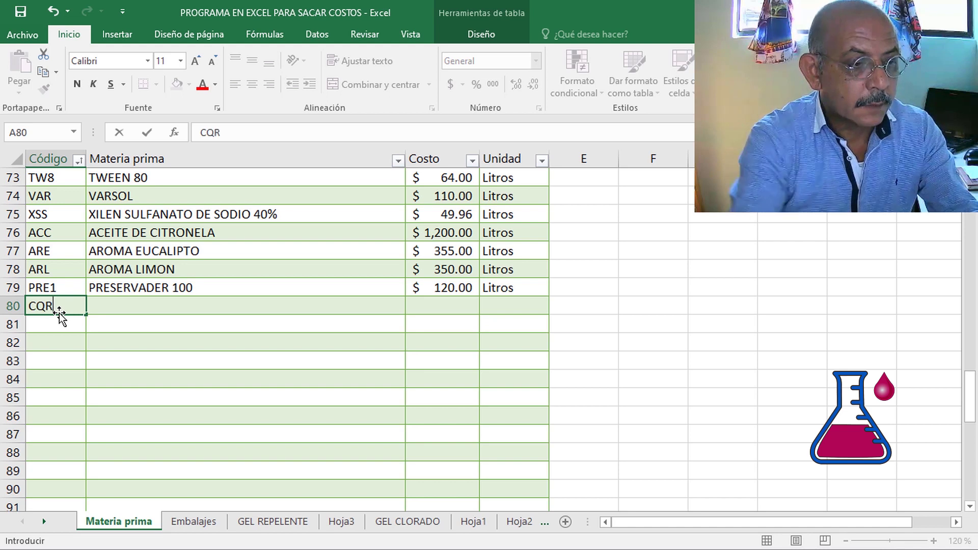
click(127, 305)
text(CA)
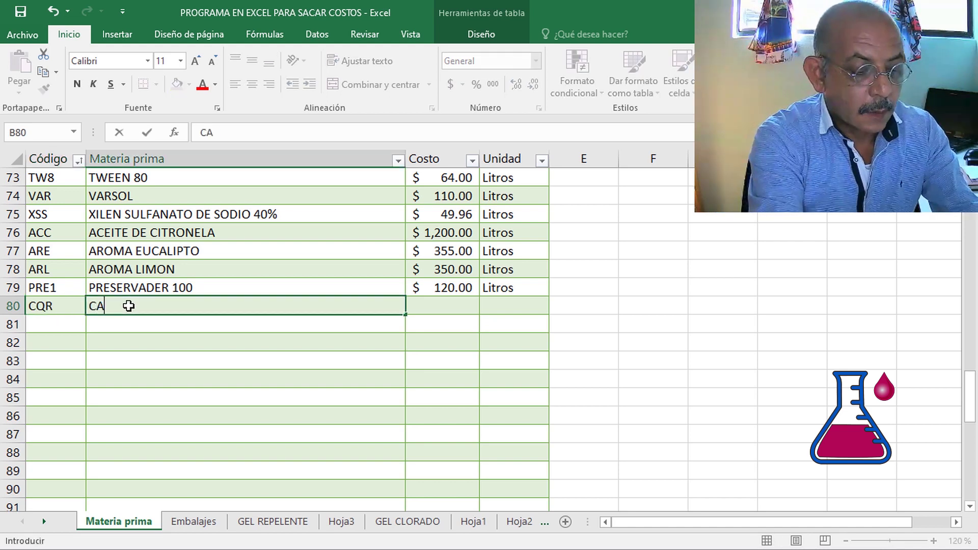
text(RBOPOL AQUA)
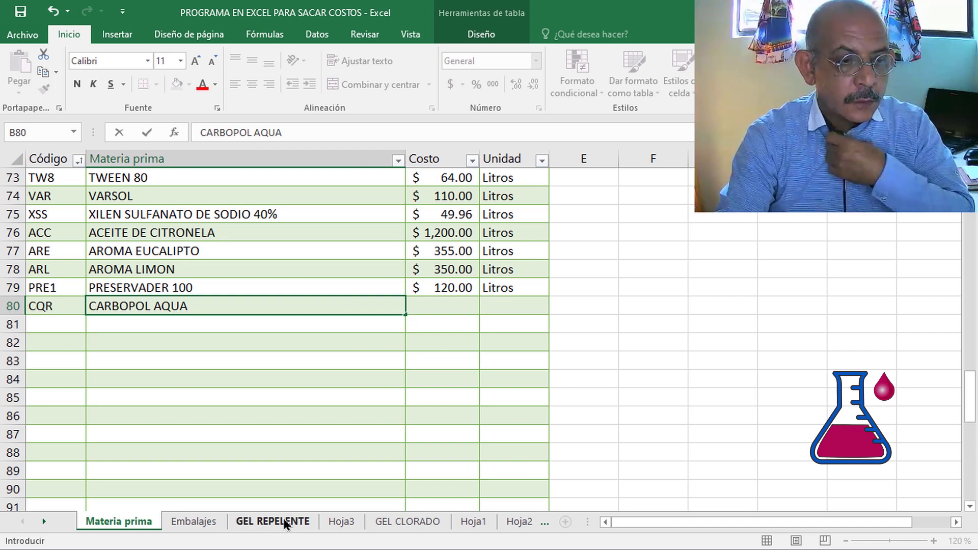
click(448, 306)
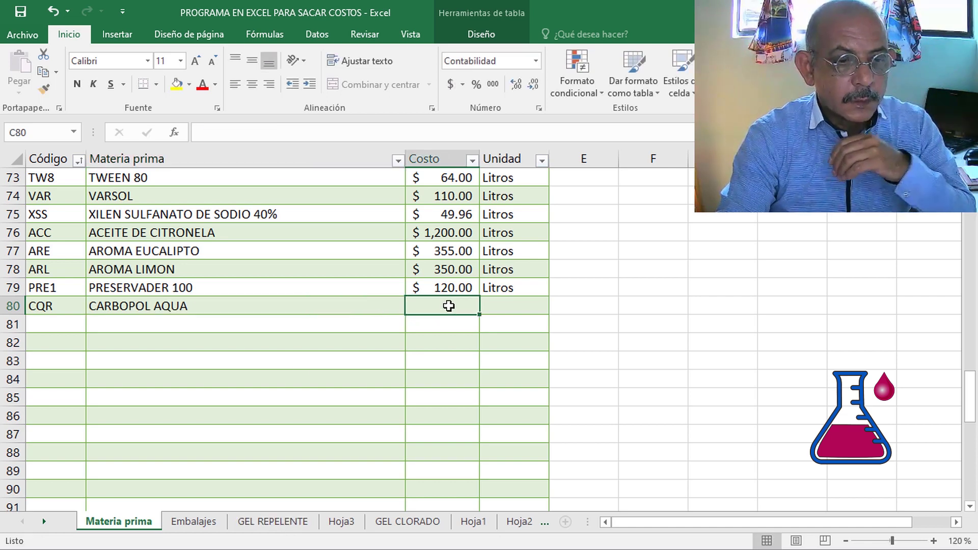
text(2)
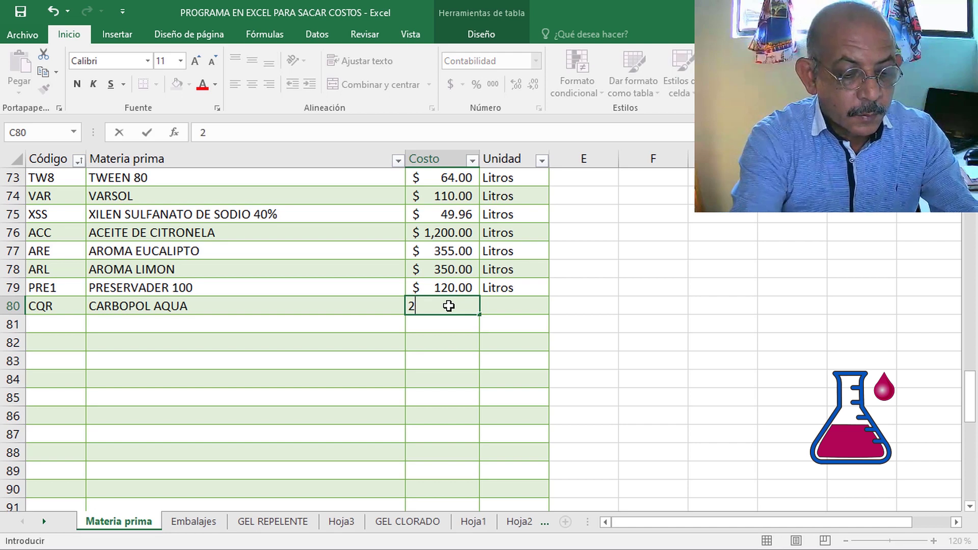
text(60)
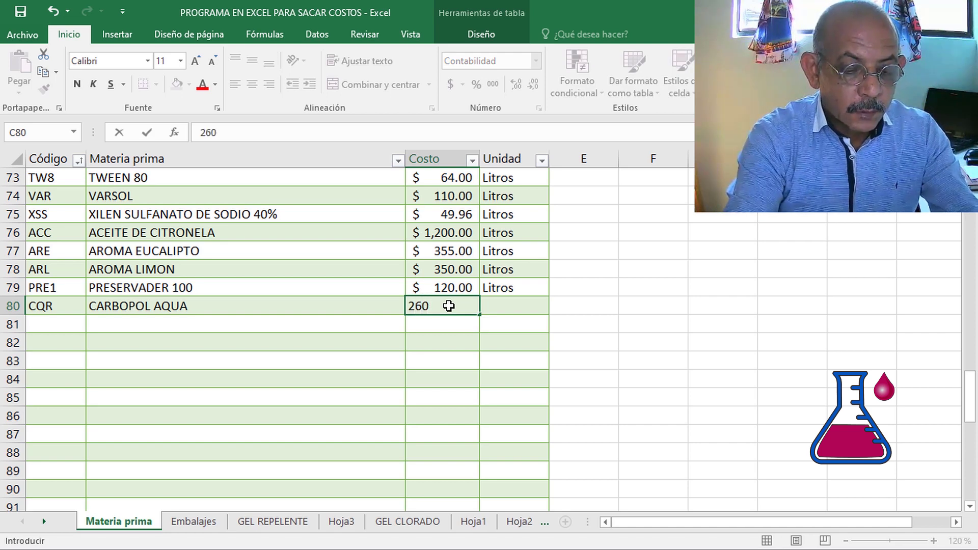
text(.00)
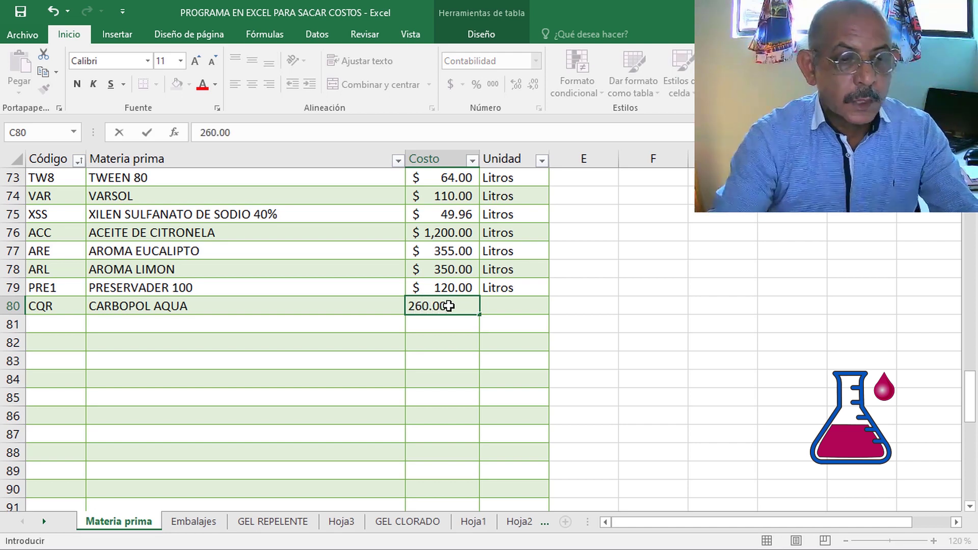
click(580, 300)
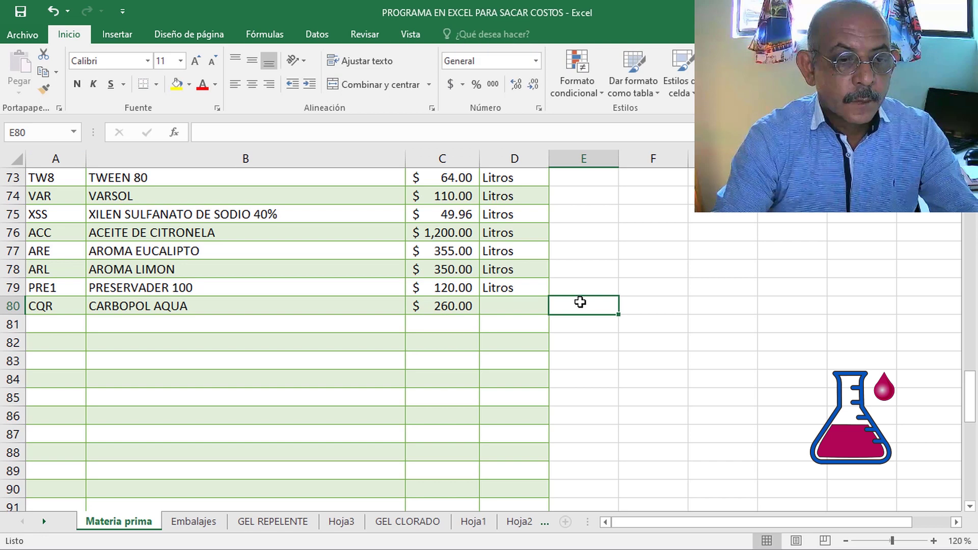
click(512, 310)
text(Litros)
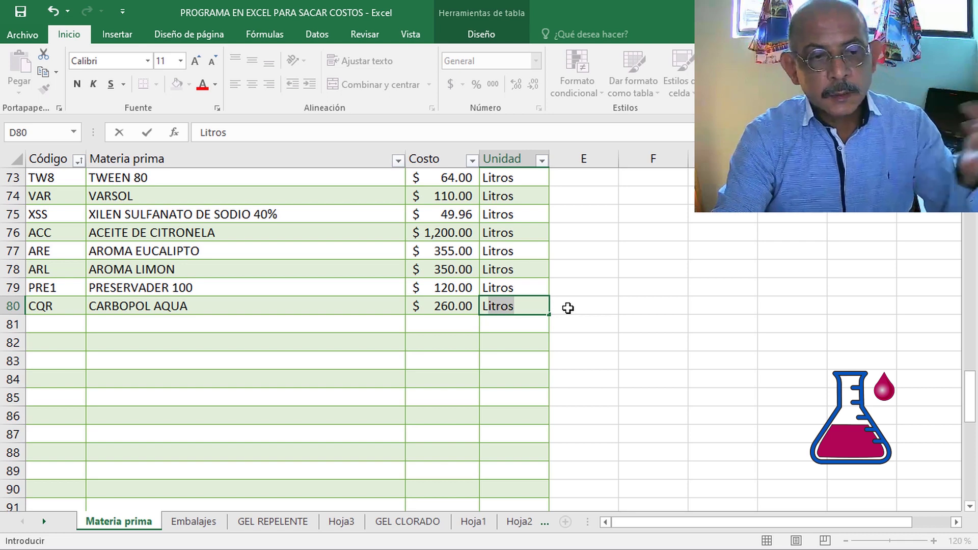
click(601, 313)
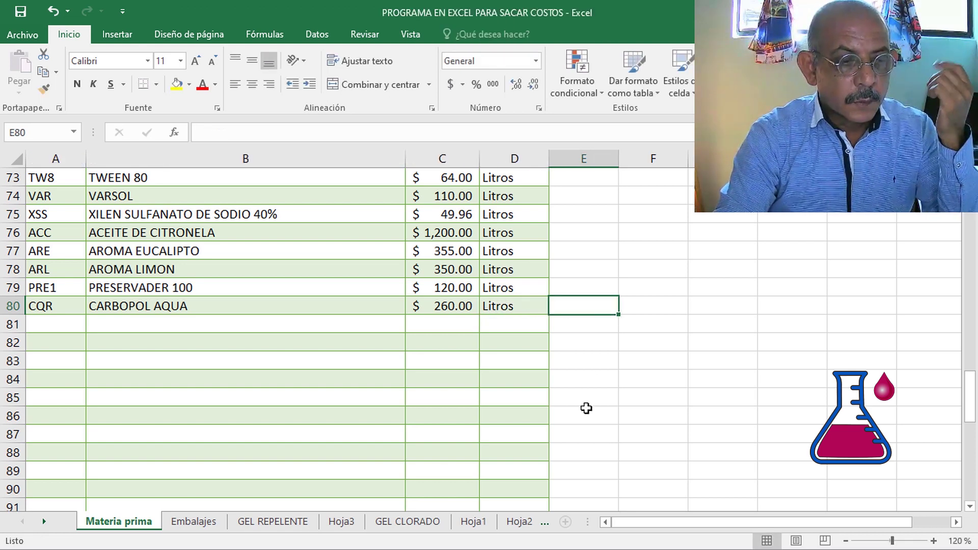
scroll(586, 408, down, 2)
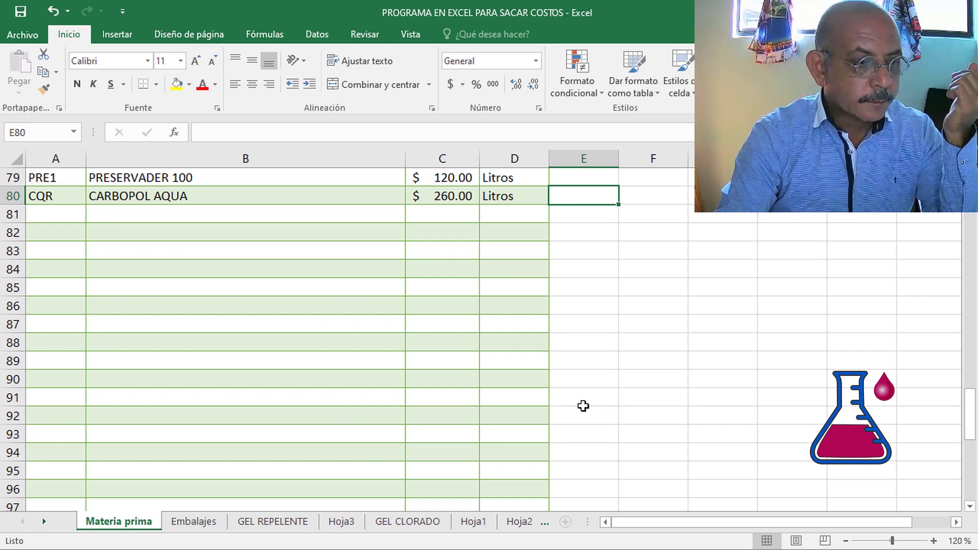
scroll(133, 232, down, 1)
scroll(137, 259, down, 2)
scroll(136, 272, down, 2)
scroll(134, 287, down, 7)
scroll(134, 304, up, 3)
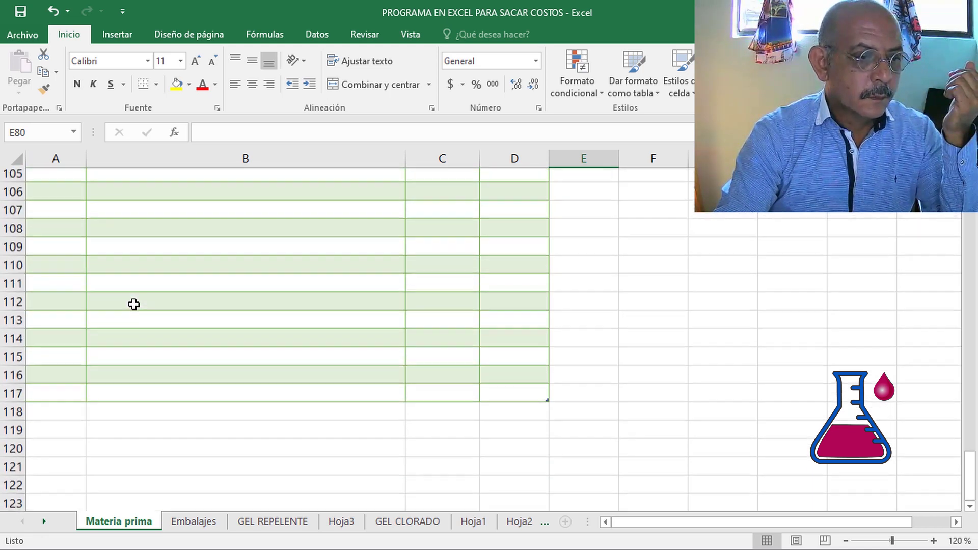
scroll(134, 304, up, 1)
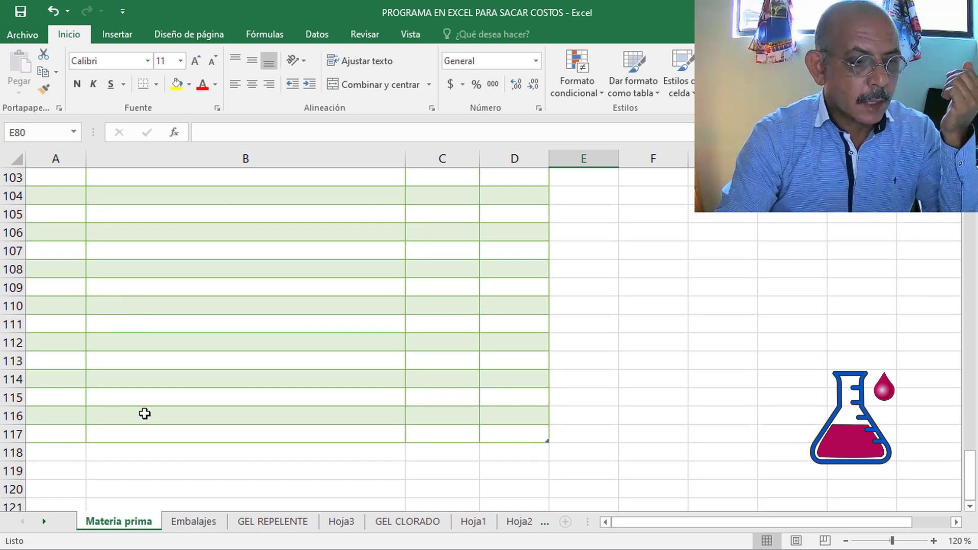
scroll(143, 414, up, 2)
scroll(145, 403, up, 2)
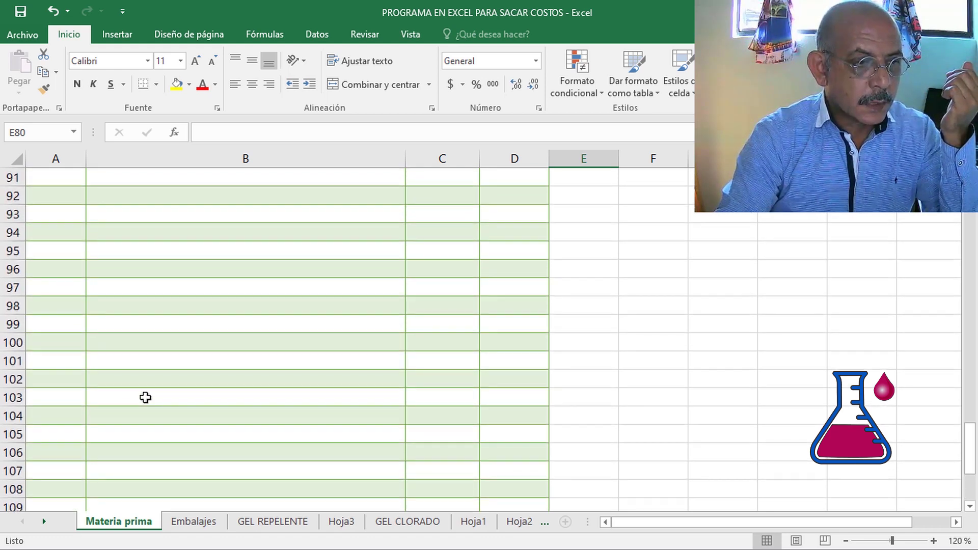
scroll(147, 397, up, 5)
scroll(148, 397, down, 5)
scroll(150, 397, down, 3)
scroll(150, 397, down, 2)
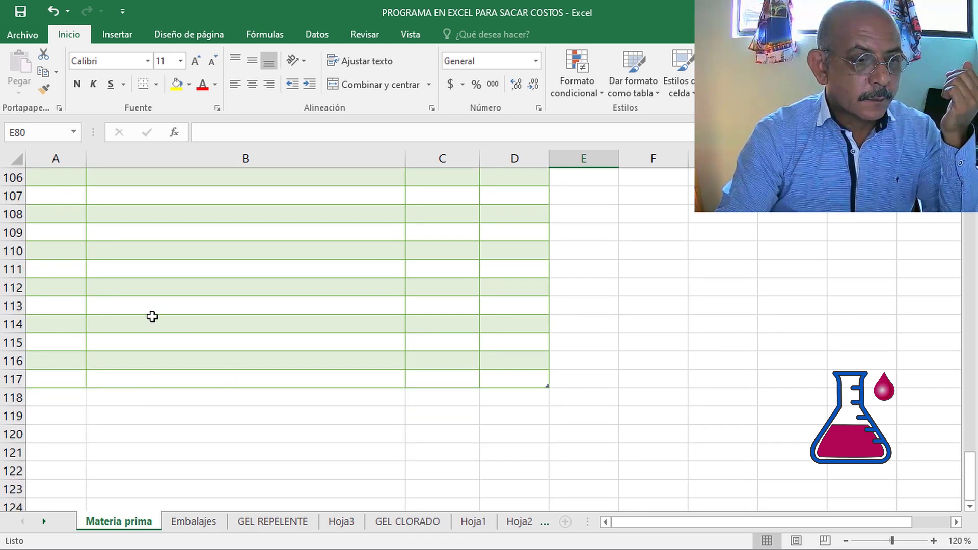
scroll(153, 316, up, 3)
scroll(135, 305, up, 4)
scroll(135, 309, up, 4)
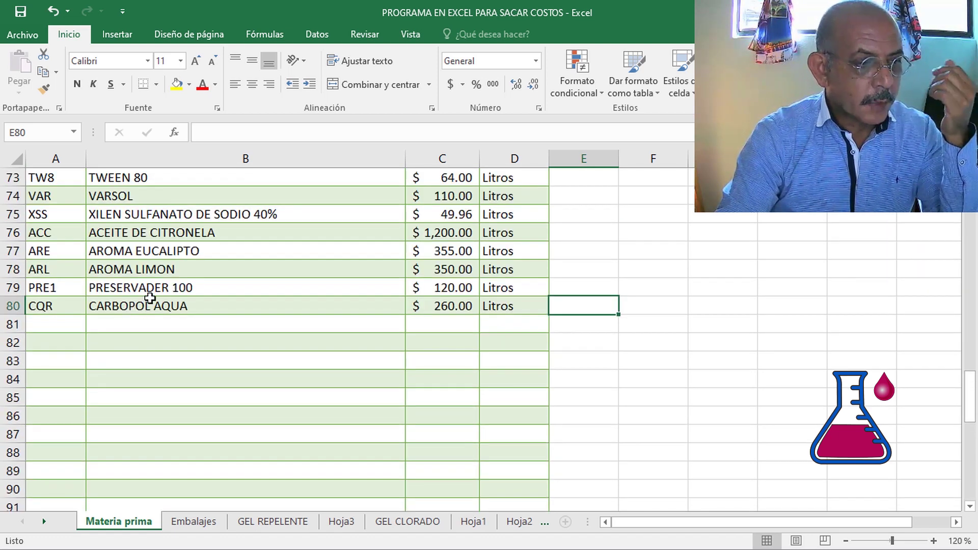
click(61, 330)
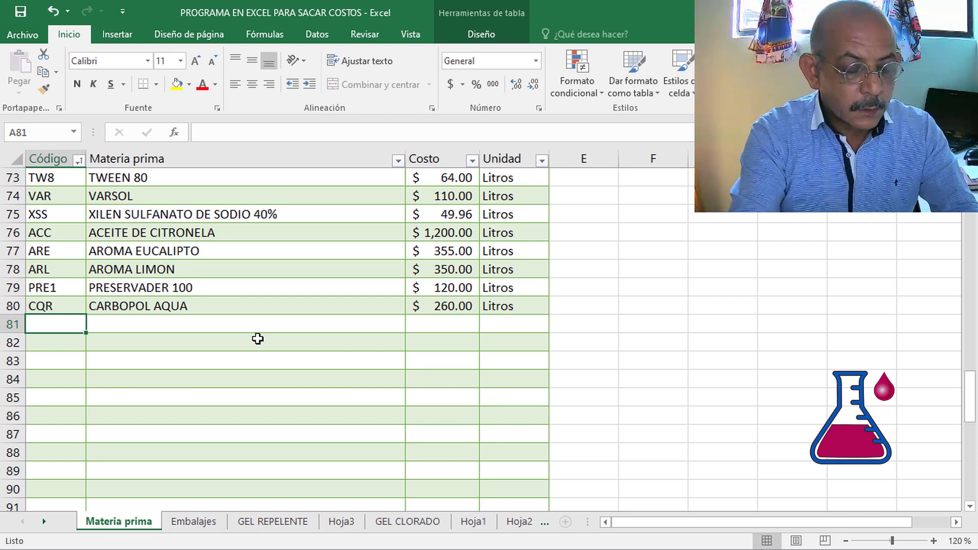
Fill row 81 with SOL4, AGUA DESTILADA, cost 20.00 and unit Litros
text(S)
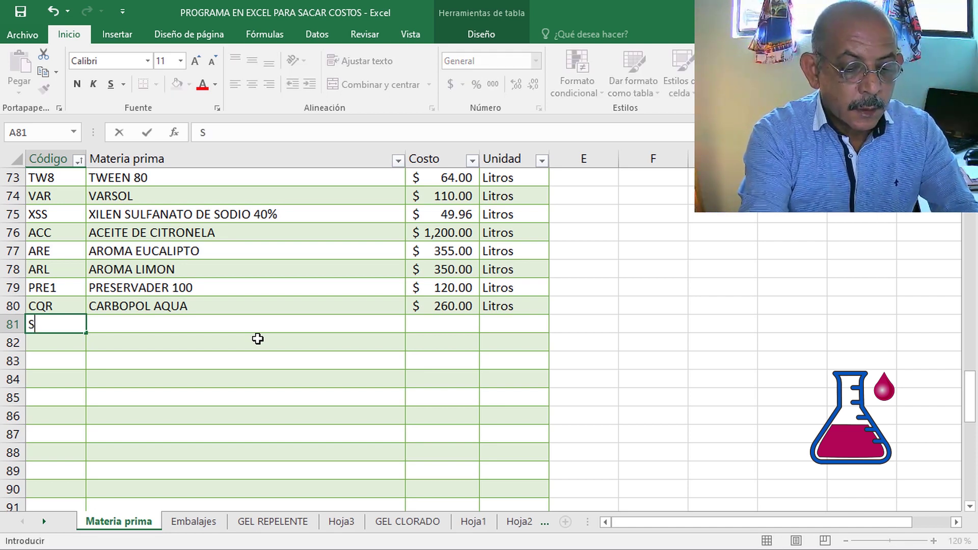
text(OL4)
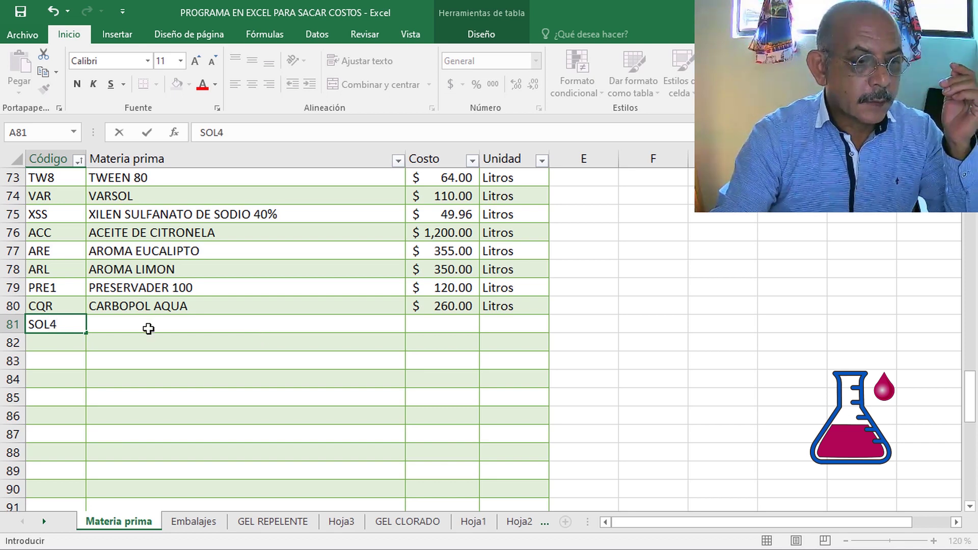
click(148, 328)
text(AG)
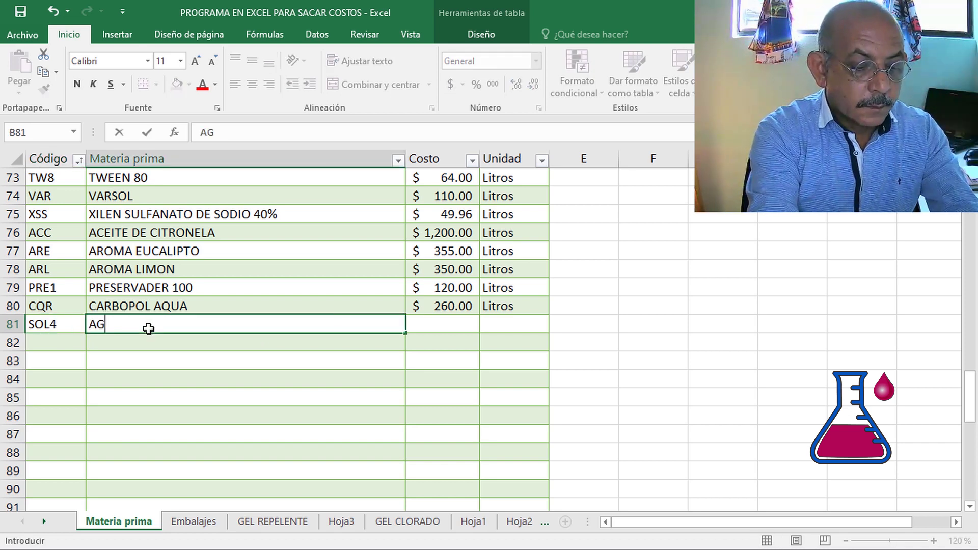
text(UA DESTILADA)
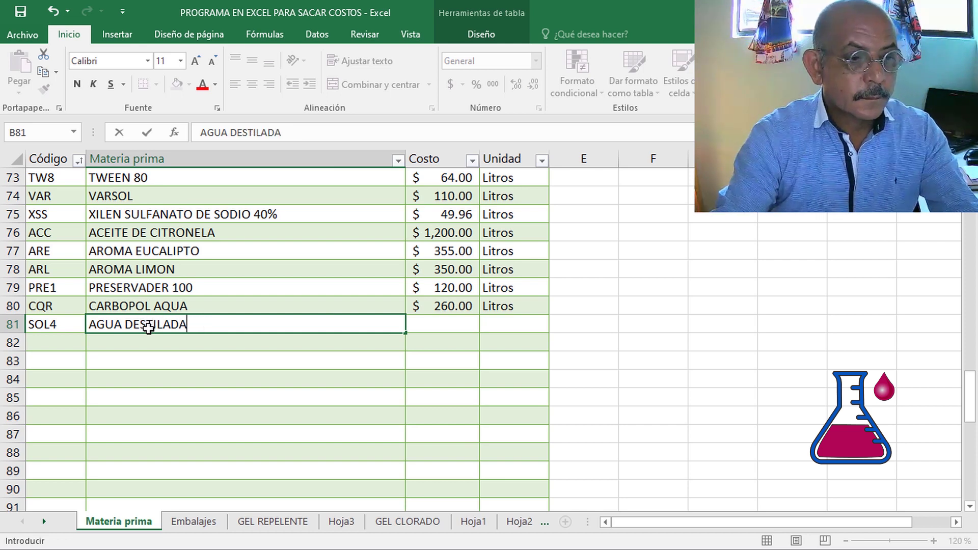
click(448, 326)
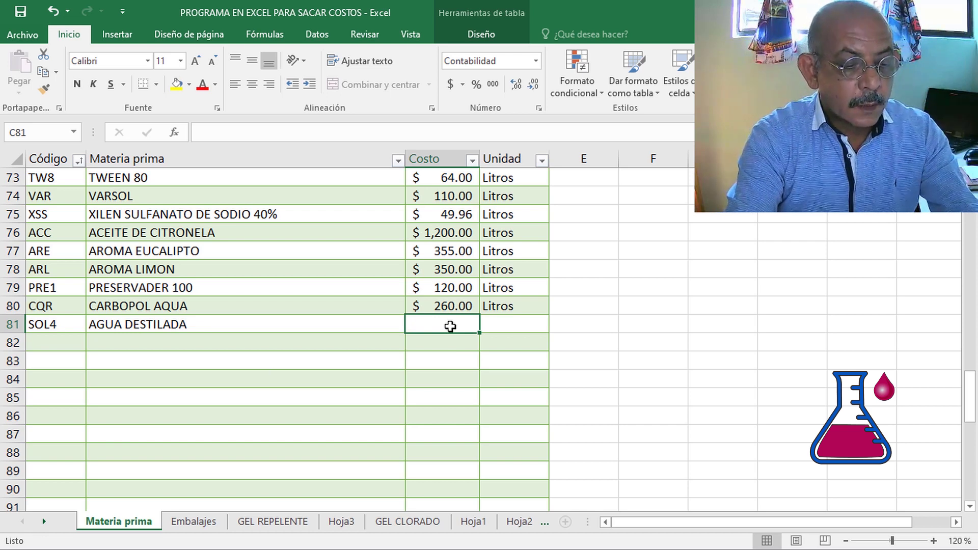
text(20.00)
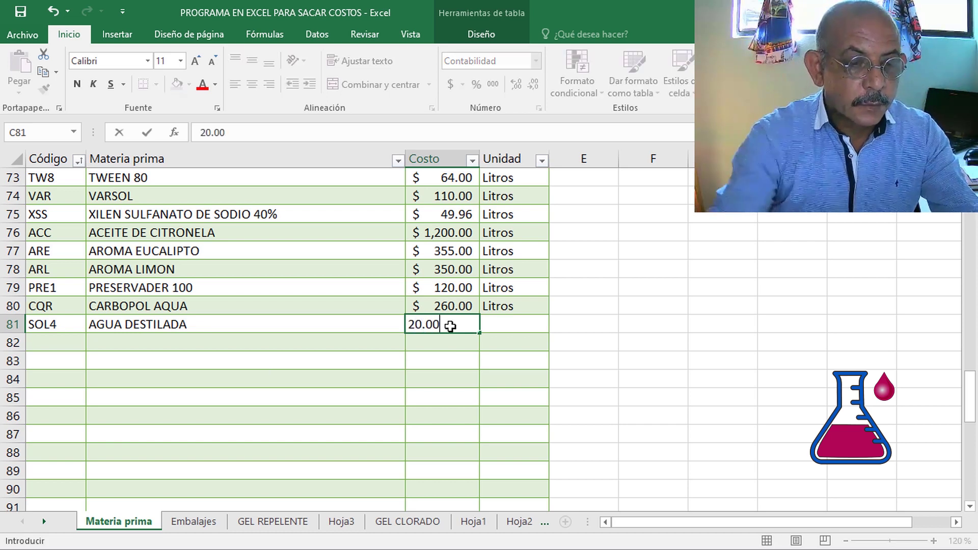
click(514, 322)
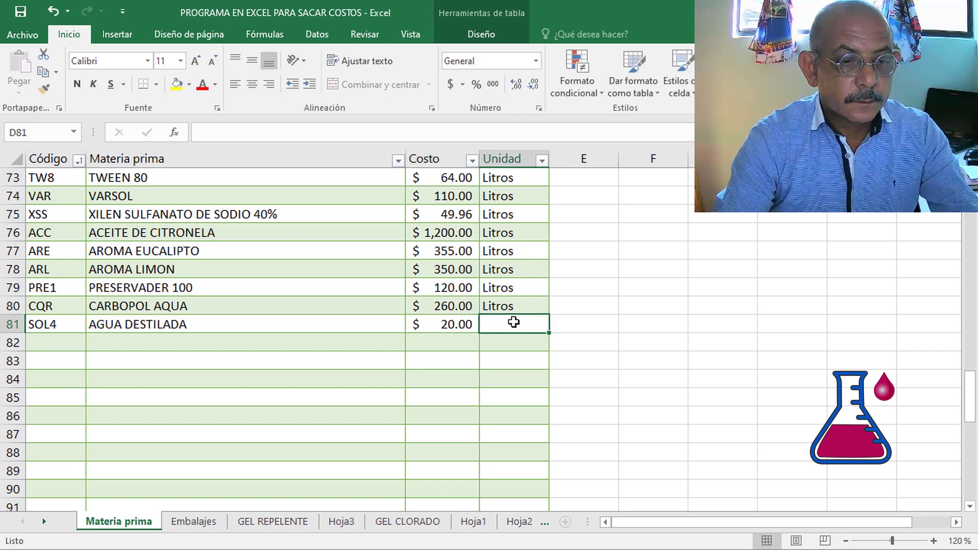
text(Litros)
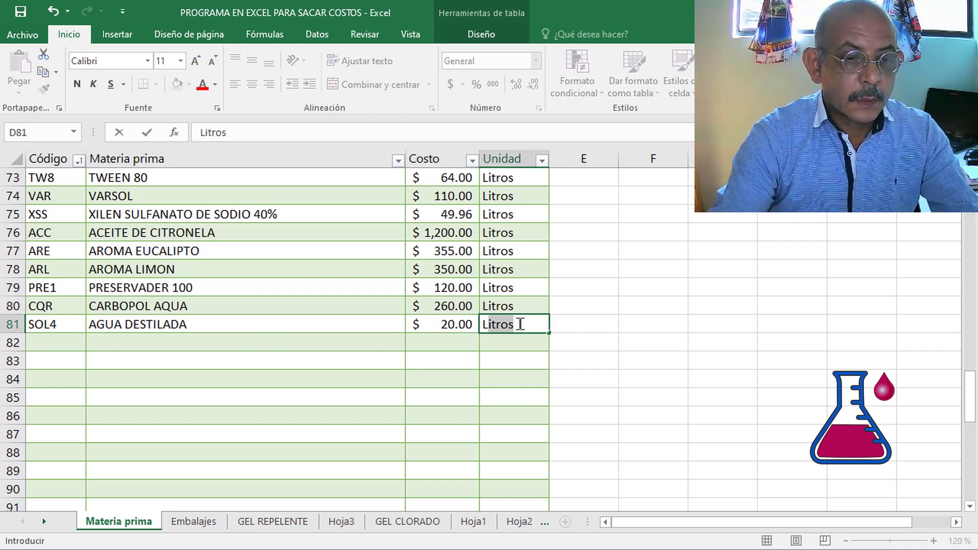
click(565, 328)
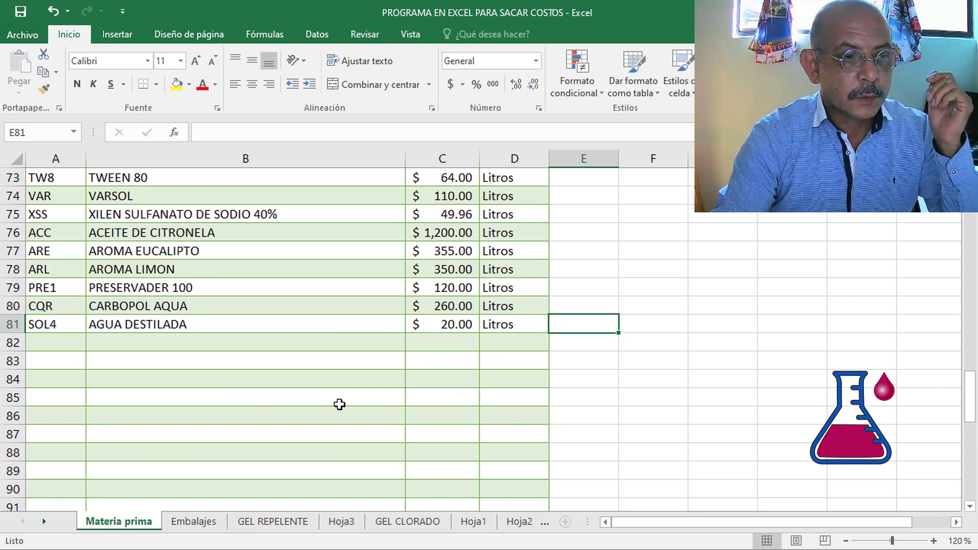
scroll(254, 380, up, 1)
scroll(232, 359, up, 2)
scroll(227, 348, up, 5)
scroll(226, 349, up, 3)
scroll(225, 354, up, 2)
scroll(227, 343, up, 2)
scroll(229, 341, up, 2)
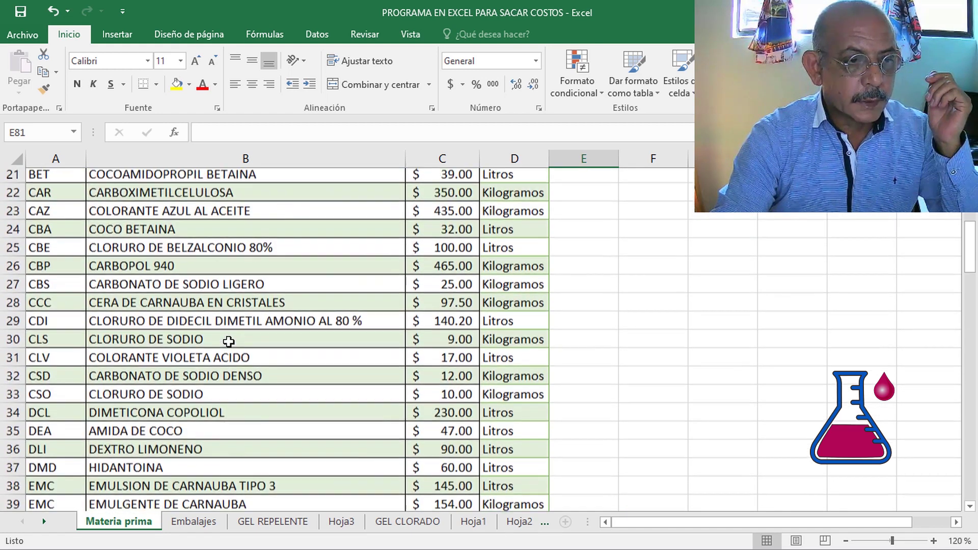
scroll(229, 341, up, 2)
scroll(228, 336, up, 4)
scroll(231, 337, up, 1)
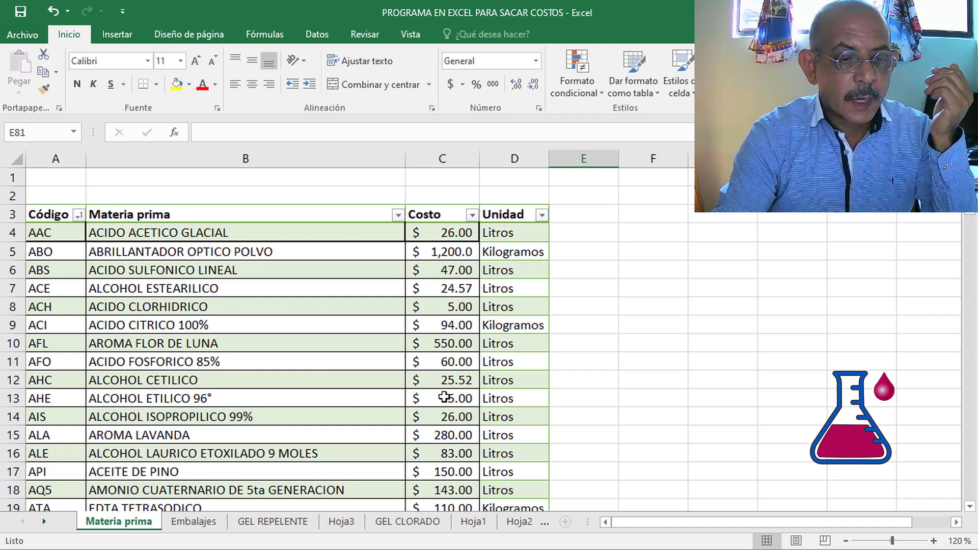
scroll(445, 390, down, 2)
scroll(447, 331, down, 2)
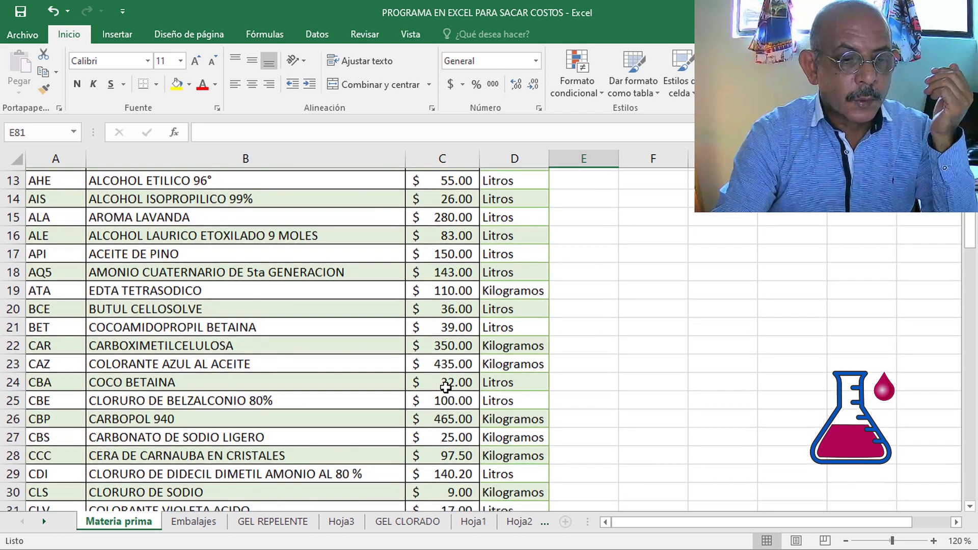
scroll(450, 329, down, 1)
scroll(464, 360, down, 4)
scroll(461, 397, down, 2)
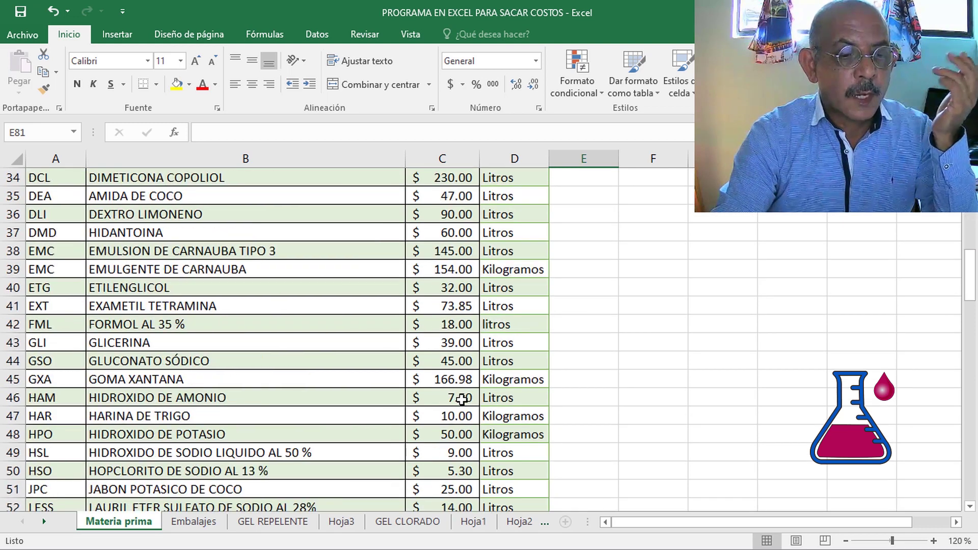
scroll(461, 400, down, 3)
scroll(462, 401, down, 4)
scroll(462, 401, down, 5)
scroll(463, 400, down, 2)
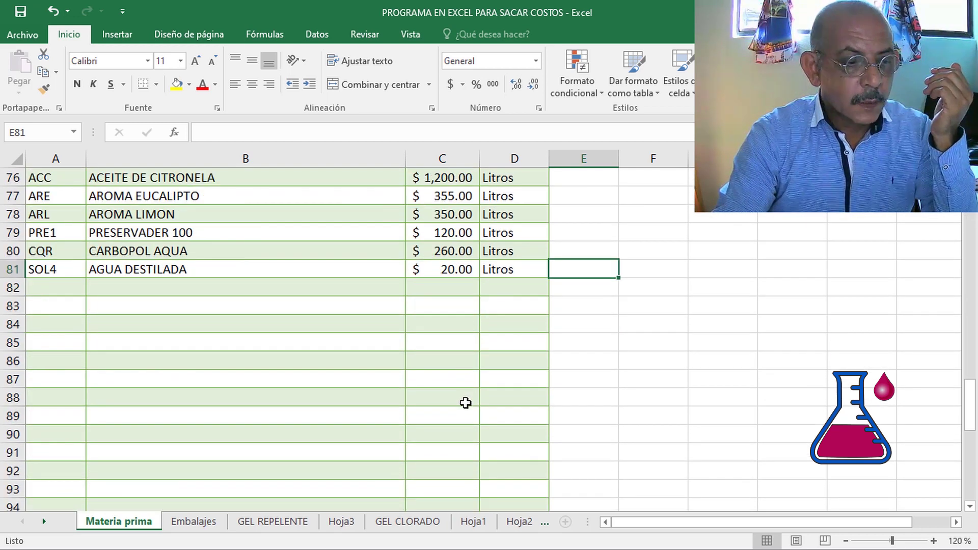
scroll(535, 356, up, 1)
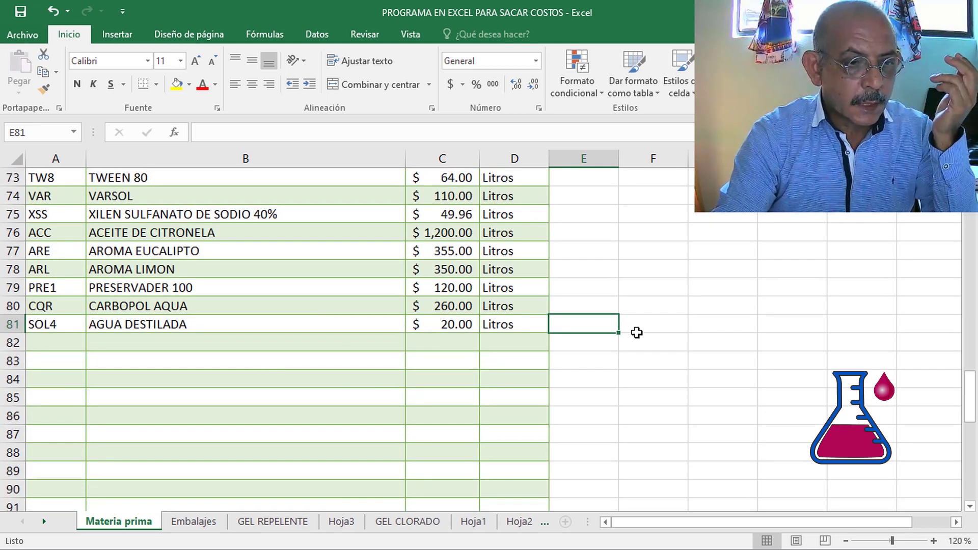
scroll(637, 336, up, 5)
scroll(639, 337, up, 6)
scroll(636, 337, up, 6)
scroll(635, 338, up, 2)
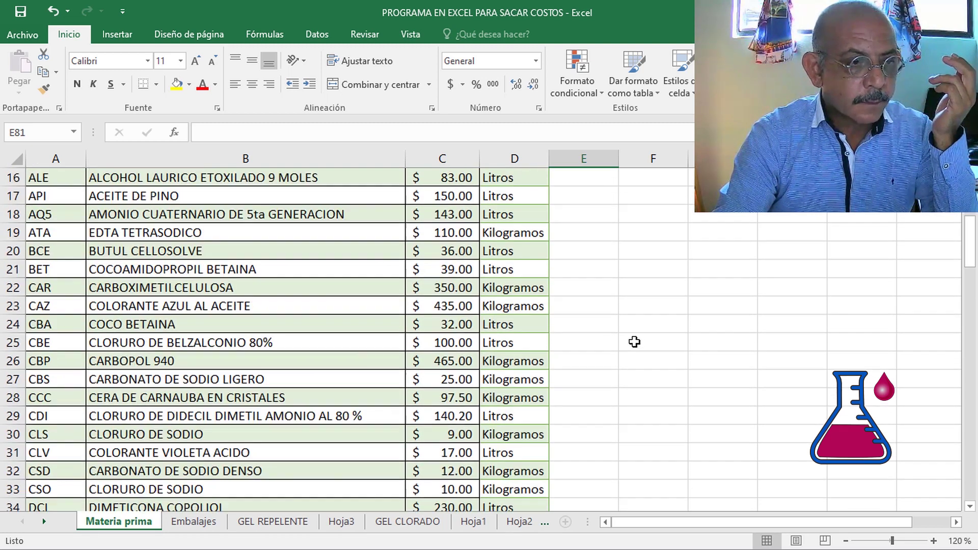
scroll(632, 336, up, 3)
scroll(627, 334, up, 2)
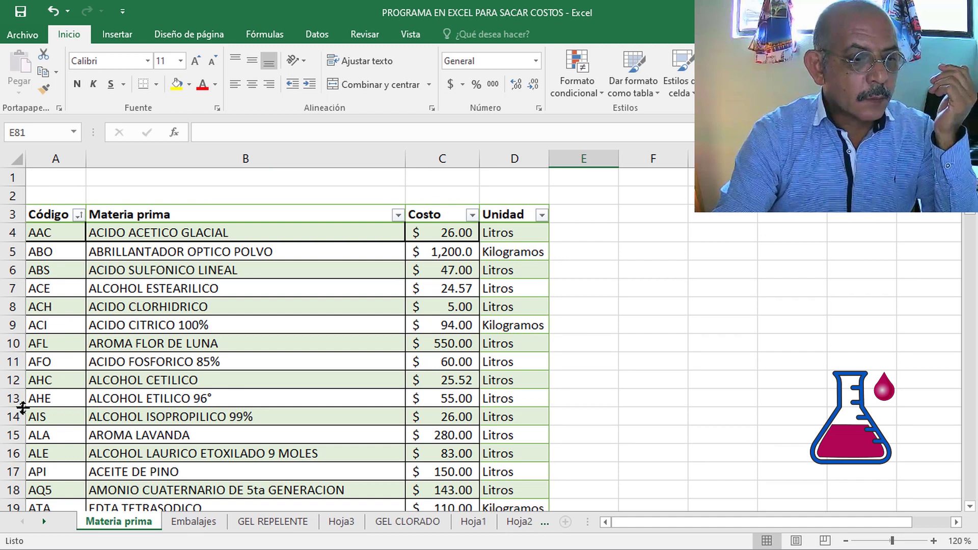
scroll(30, 403, down, 4)
scroll(55, 404, down, 3)
scroll(55, 404, up, 6)
scroll(71, 326, up, 1)
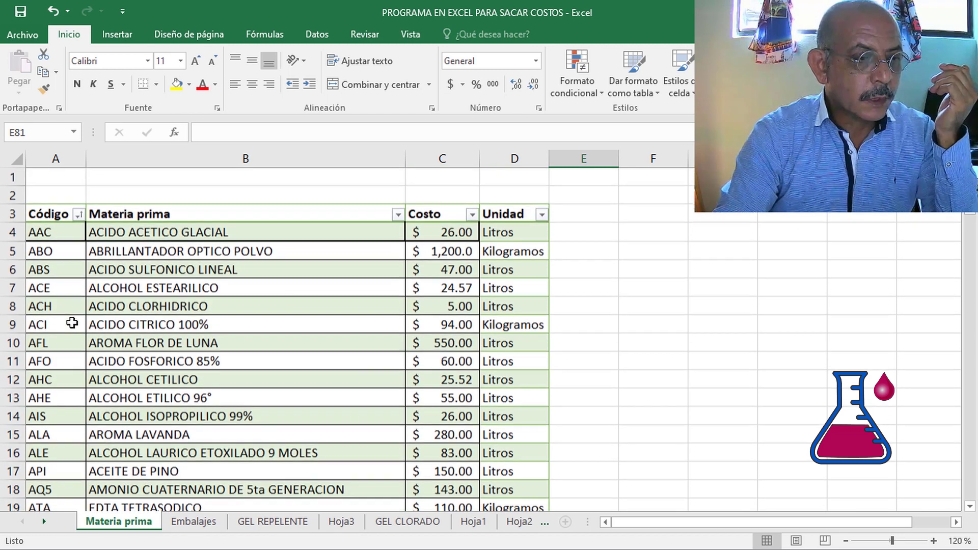
Sort the Materia prima table A to Z by Código, running from AAC to XSS
click(57, 214)
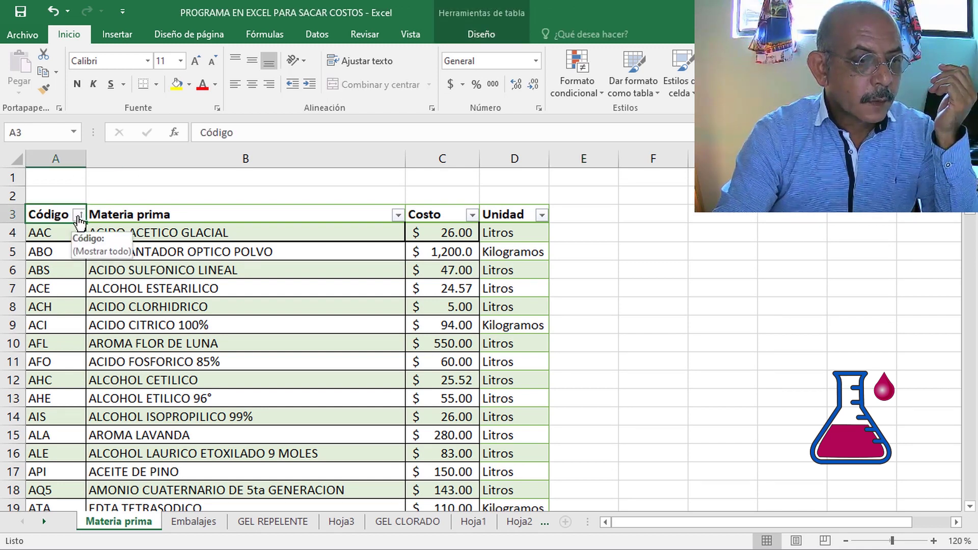
click(79, 217)
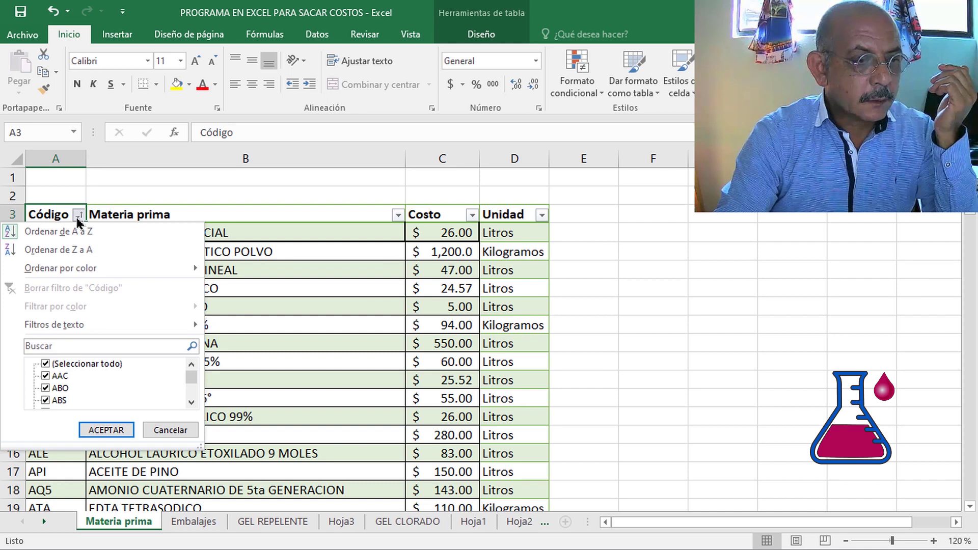
click(120, 190)
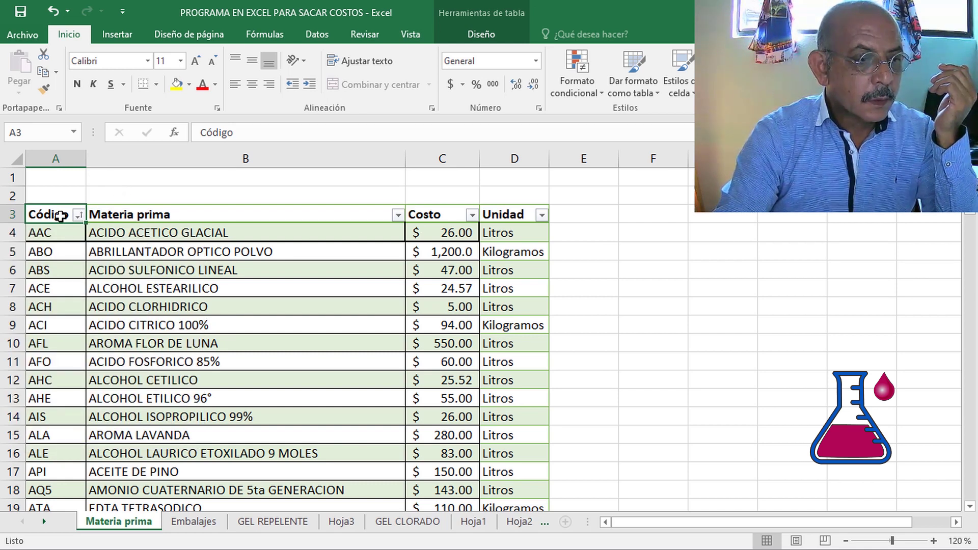
click(136, 196)
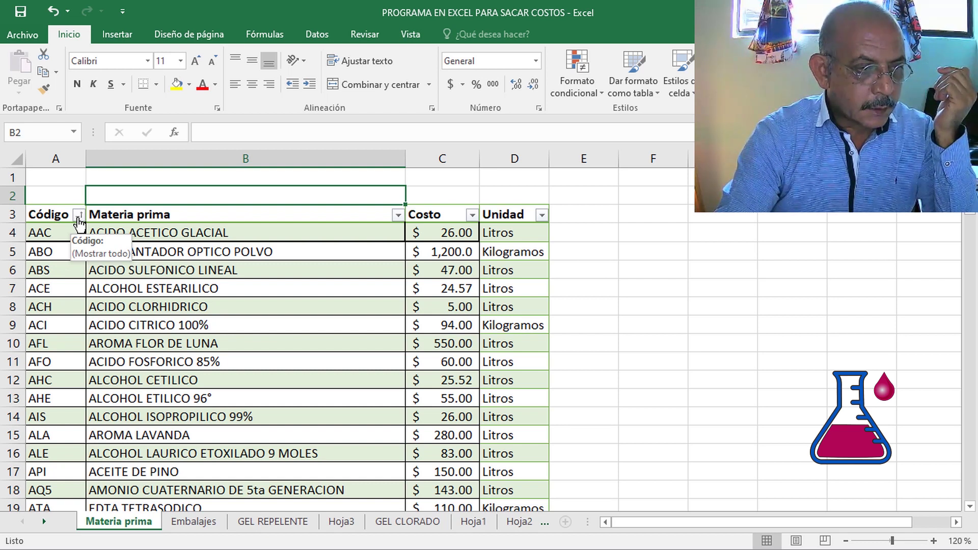
click(78, 215)
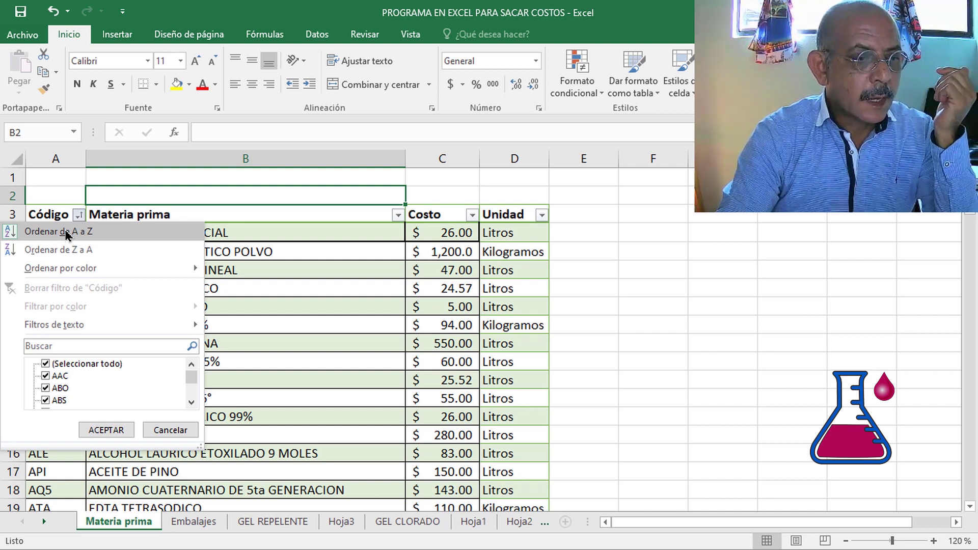
click(67, 232)
scroll(625, 411, down, 2)
scroll(101, 370, down, 1)
scroll(102, 374, down, 4)
scroll(112, 382, down, 5)
scroll(121, 386, down, 2)
scroll(121, 387, down, 3)
scroll(115, 377, down, 4)
scroll(126, 397, down, 1)
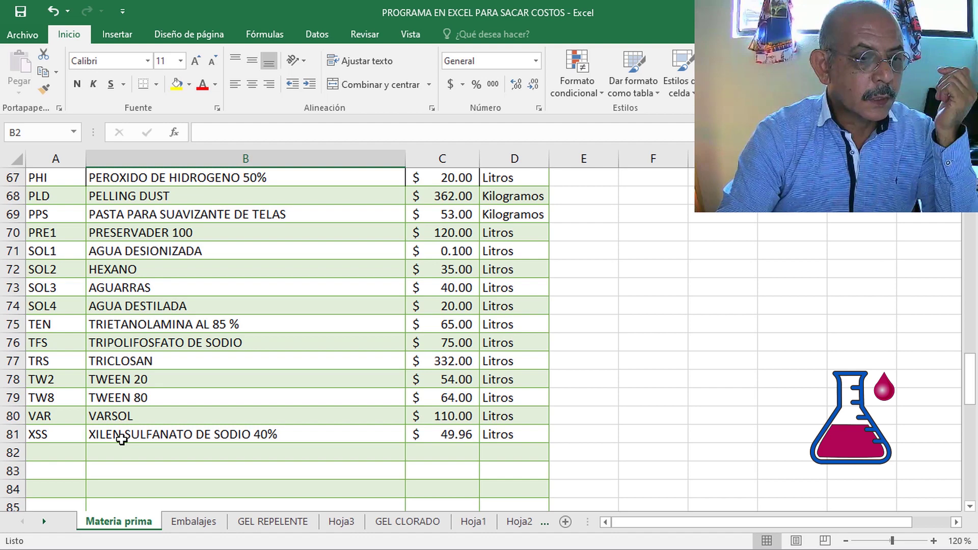
scroll(121, 439, up, 1)
scroll(122, 439, up, 1)
scroll(122, 439, up, 3)
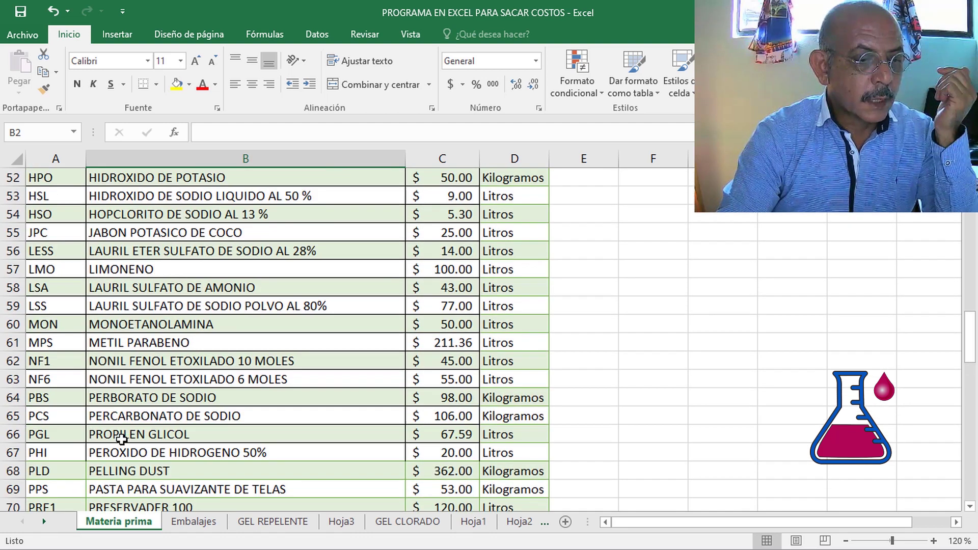
scroll(121, 439, up, 3)
scroll(121, 440, up, 5)
scroll(121, 439, up, 6)
scroll(120, 439, up, 3)
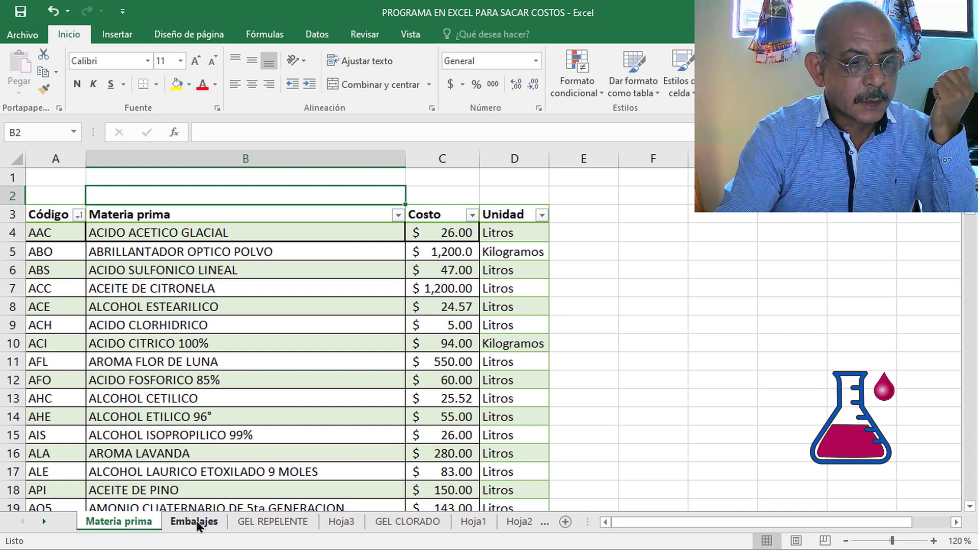
Review the Embalajes packaging table, from PP1L in row 4 down to ETU in row 17
click(194, 522)
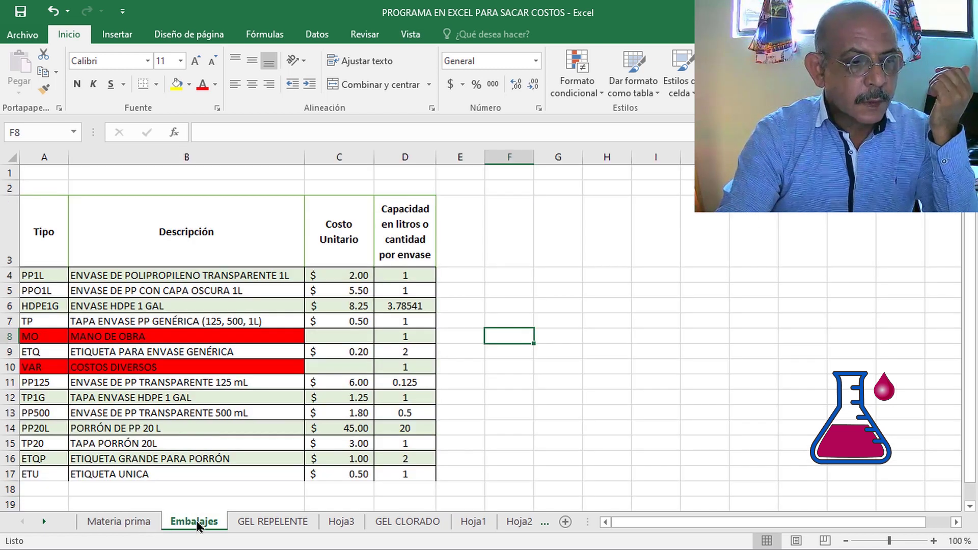
scroll(494, 351, down, 1)
scroll(492, 358, up, 1)
scroll(121, 344, down, 2)
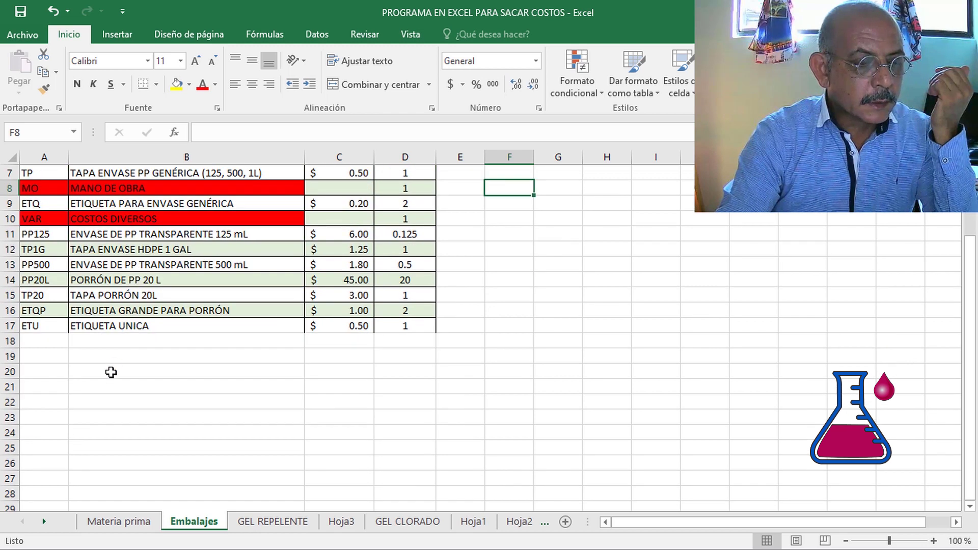
scroll(351, 402, up, 2)
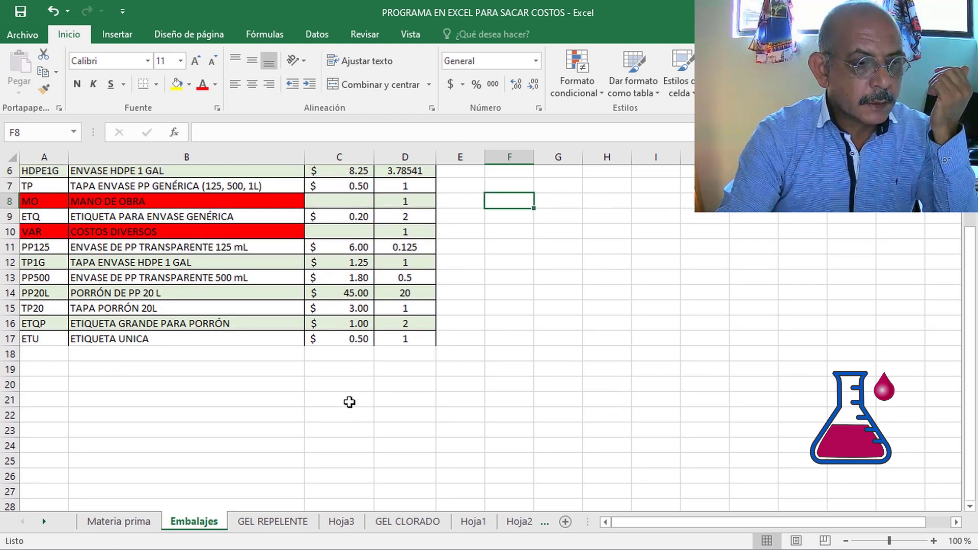
scroll(163, 397, down, 1)
scroll(159, 388, up, 1)
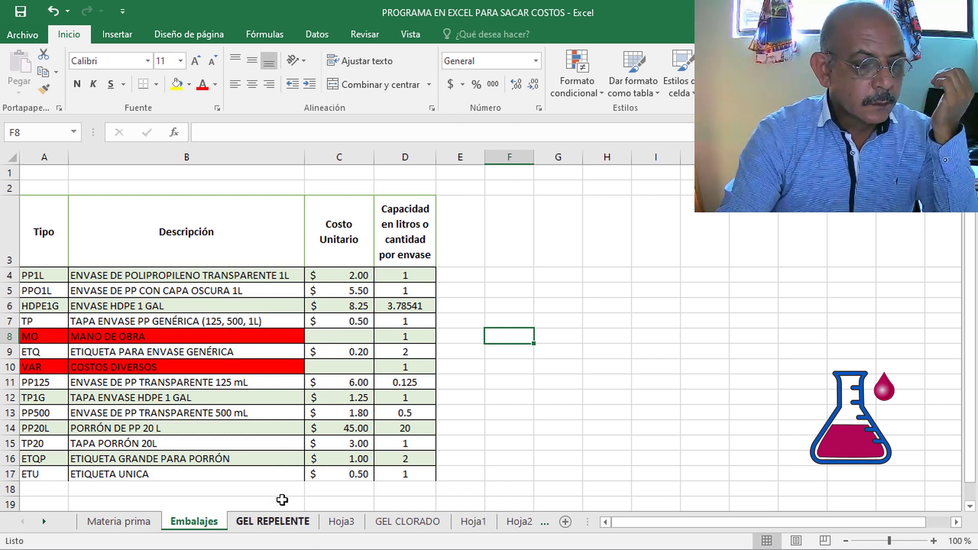
scroll(153, 331, down, 1)
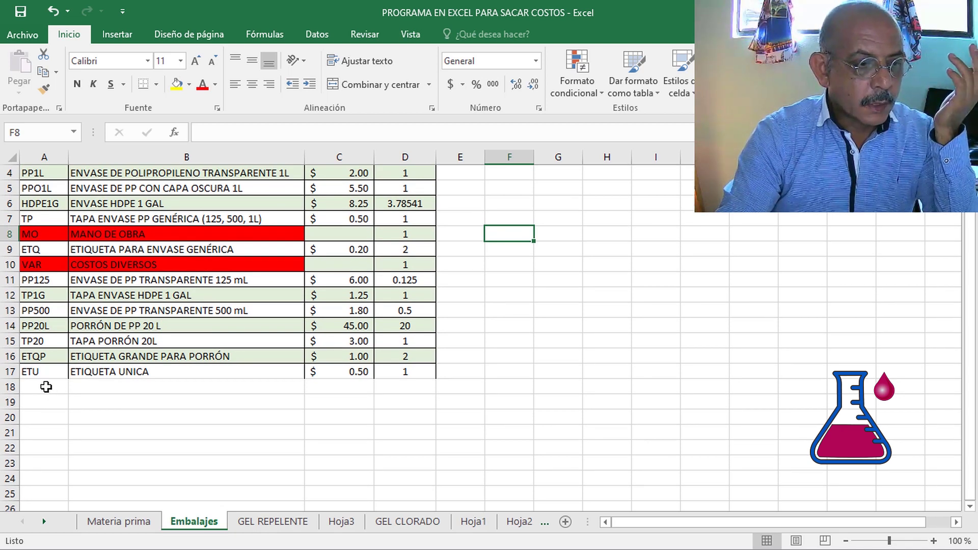
Fill row 18 with ETD, ETIQUETA DOBLE, unit cost 0.75 and quantity 1
click(46, 386)
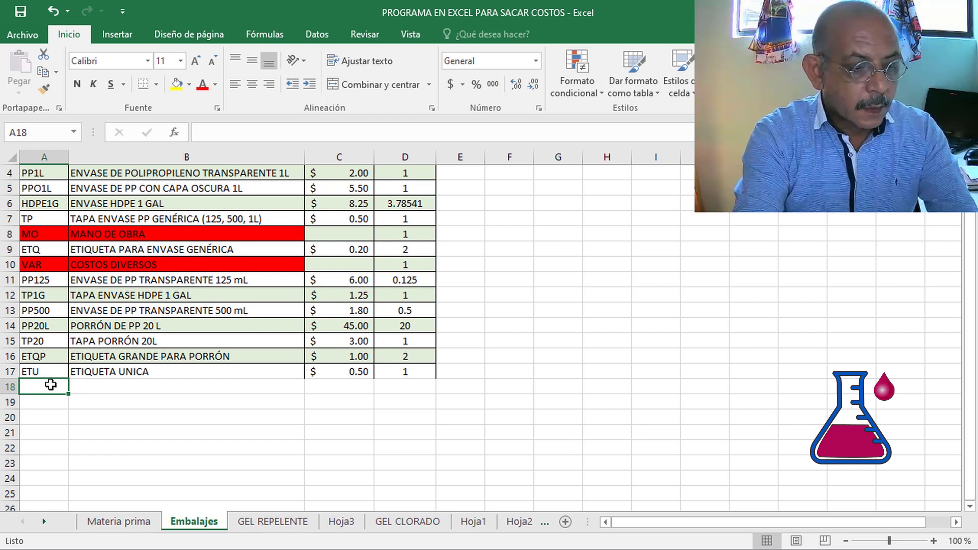
text(ETD)
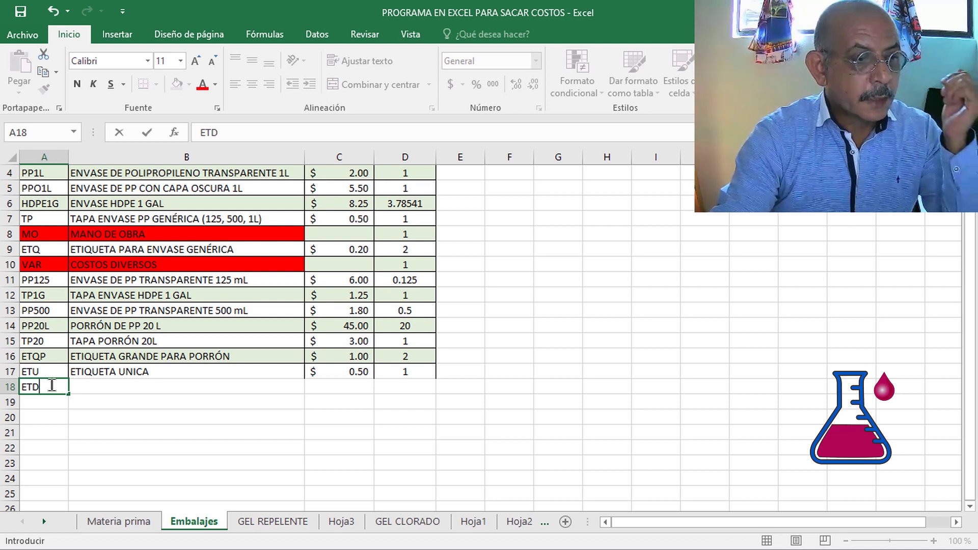
click(111, 389)
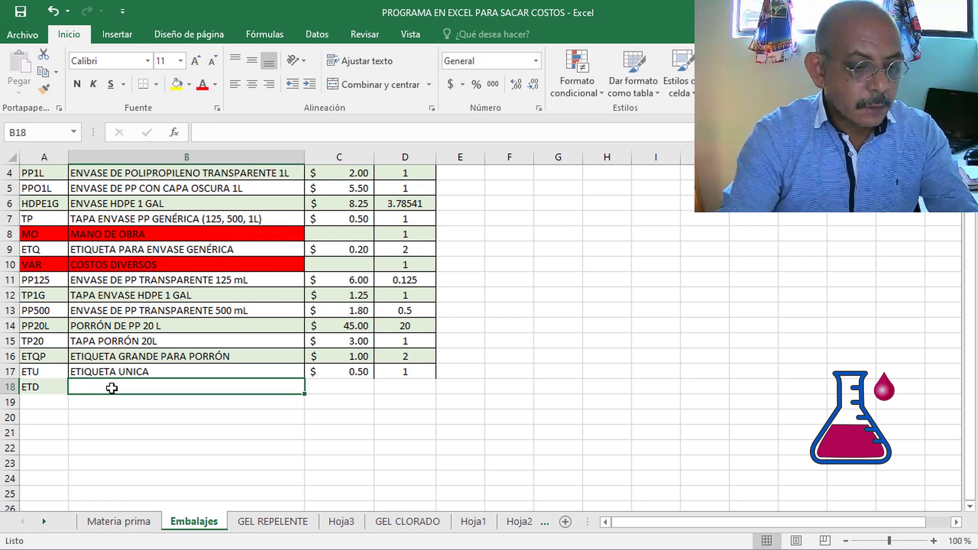
text(ETIQUET)
text(BLE)
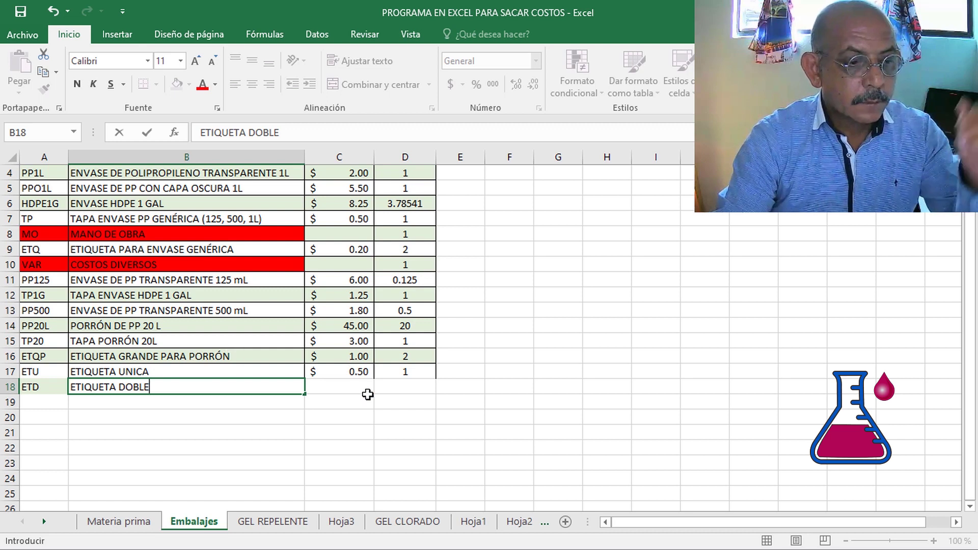
click(354, 391)
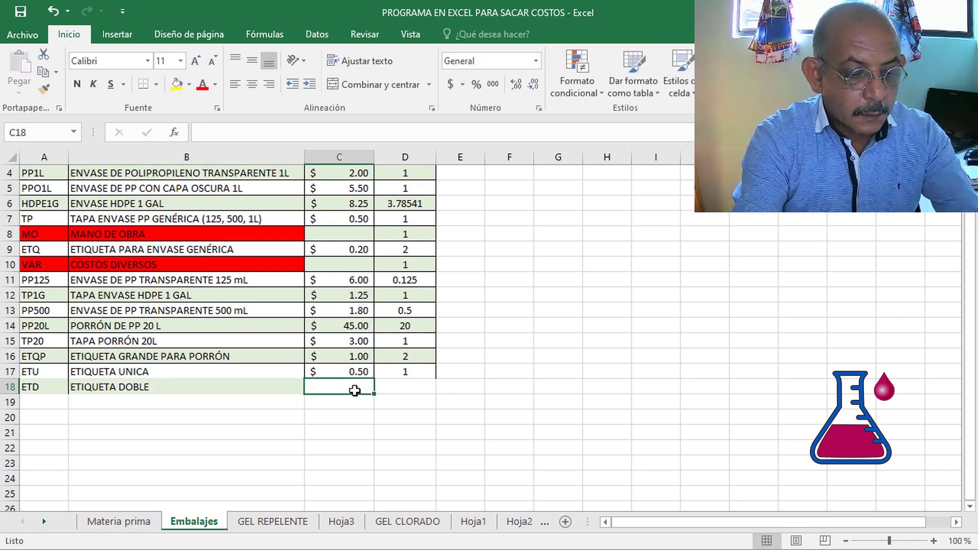
text(.75)
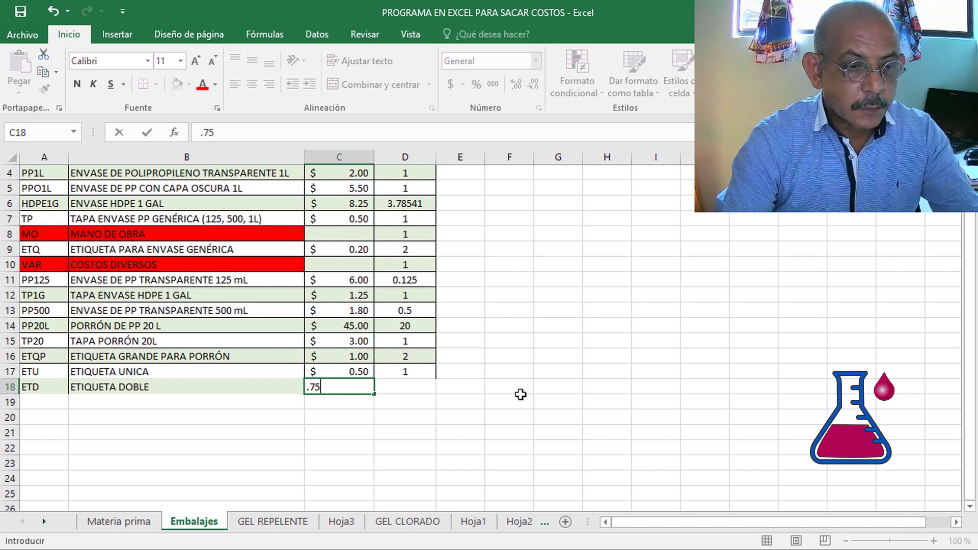
click(411, 387)
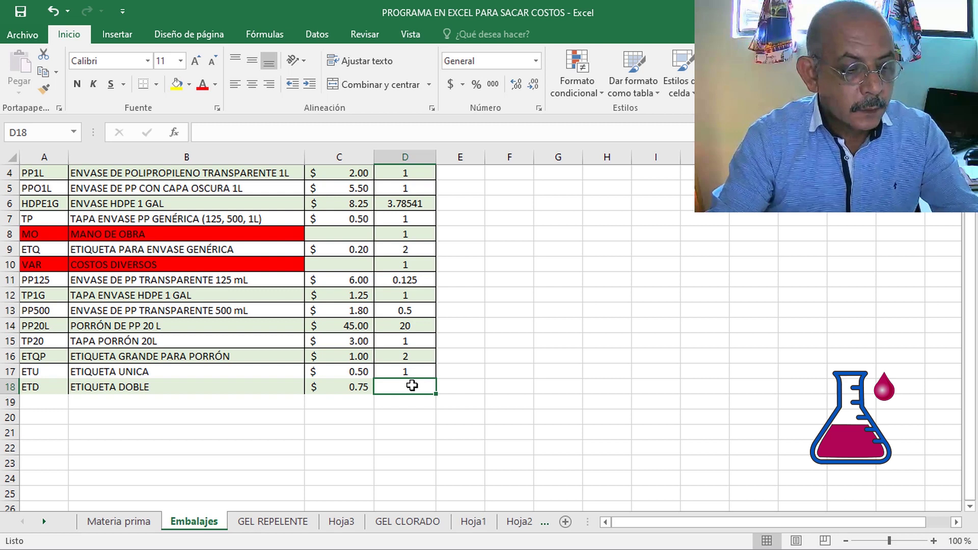
text(1)
click(460, 389)
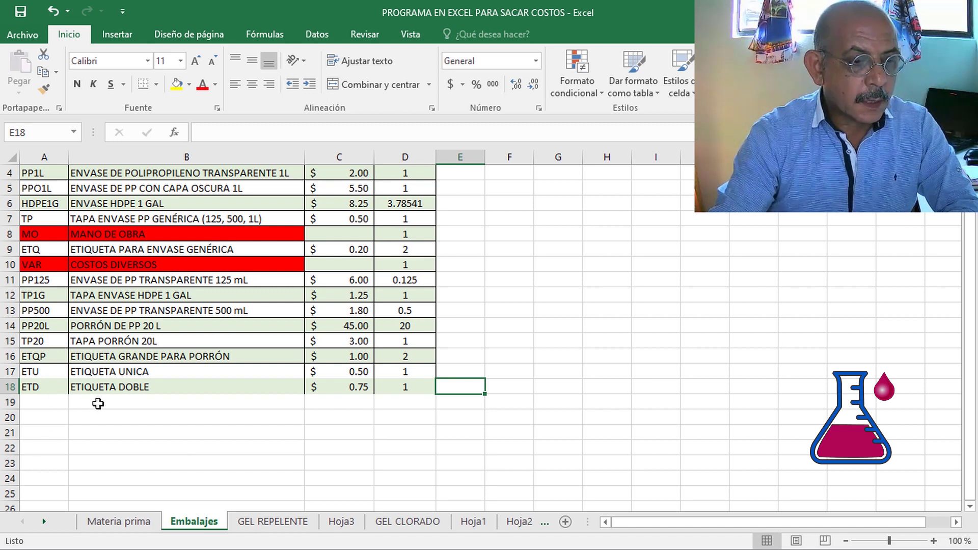
scroll(100, 400, down, 1)
scroll(118, 349, up, 1)
scroll(164, 270, up, 1)
scroll(187, 285, down, 2)
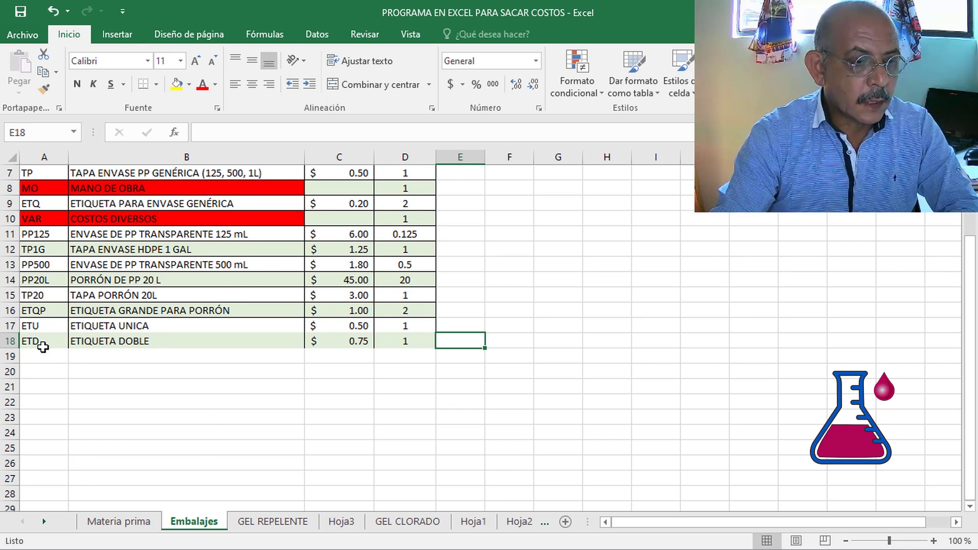
scroll(42, 276, up, 2)
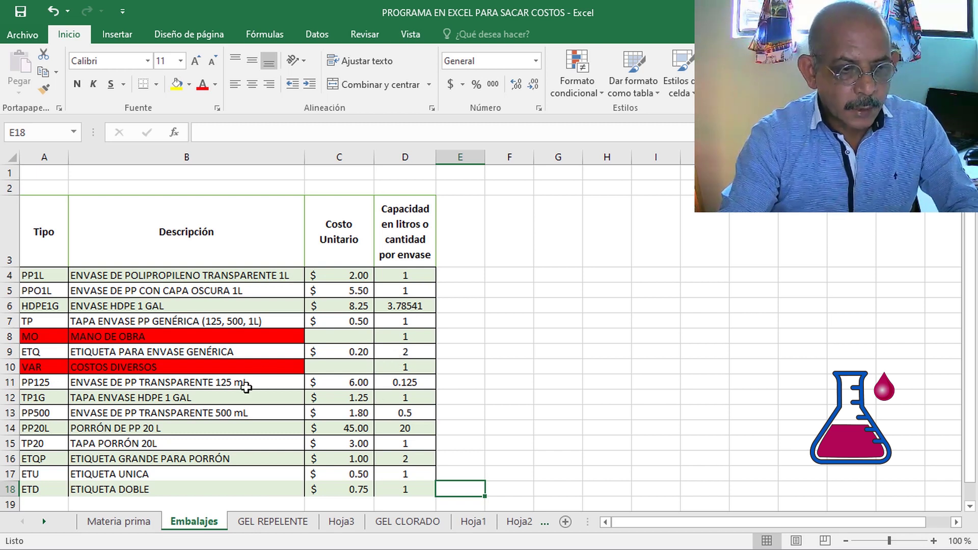
scroll(246, 386, down, 1)
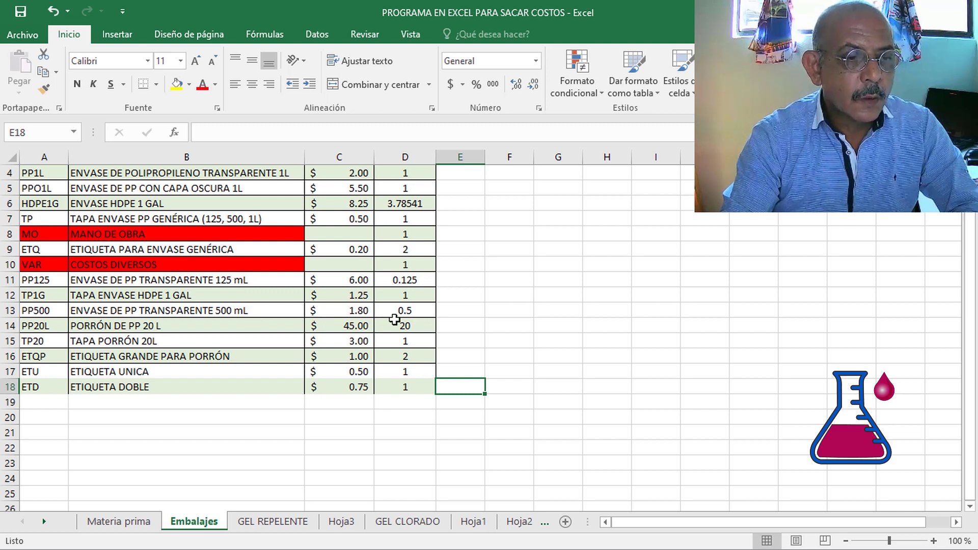
scroll(540, 342, up, 2)
scroll(540, 343, down, 1)
scroll(540, 342, down, 1)
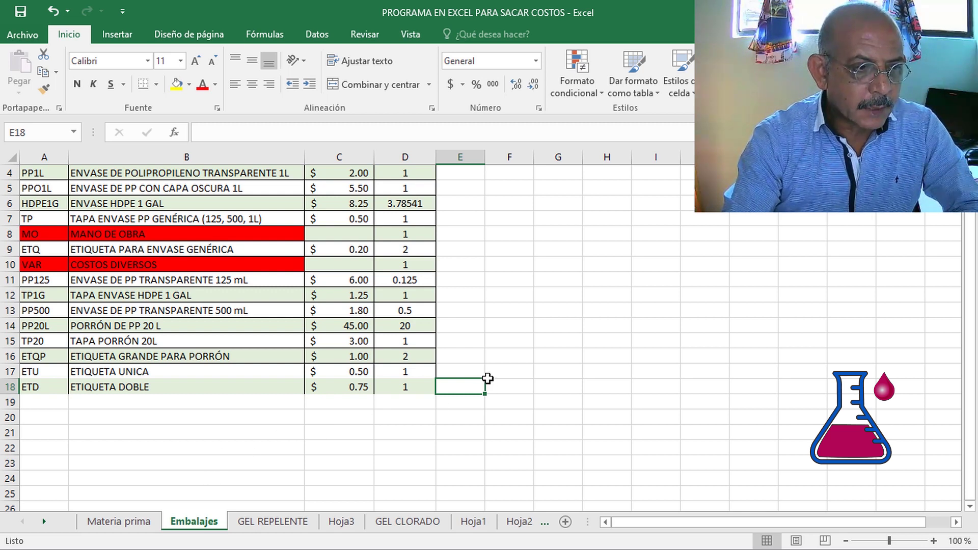
scroll(486, 382, up, 1)
scroll(389, 421, down, 2)
scroll(392, 420, up, 2)
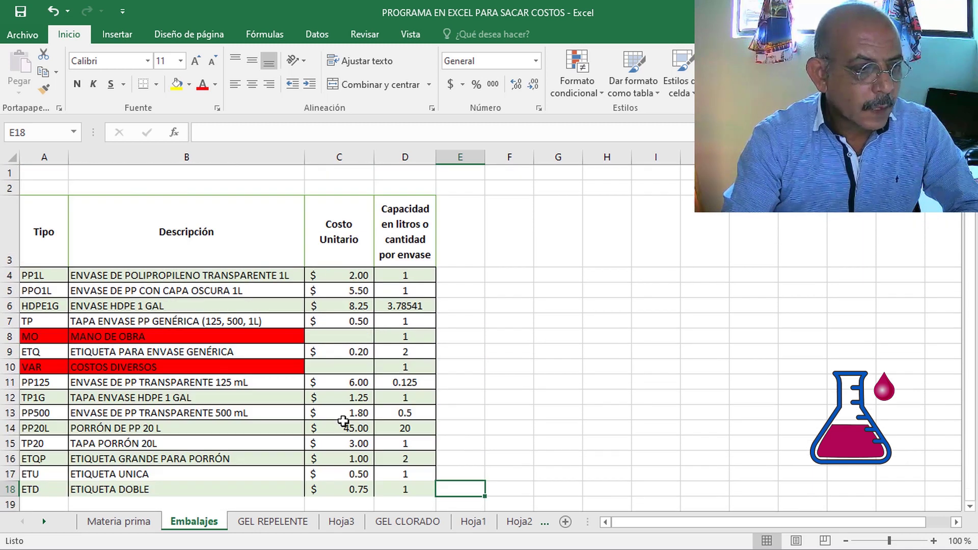
scroll(343, 414, down, 1)
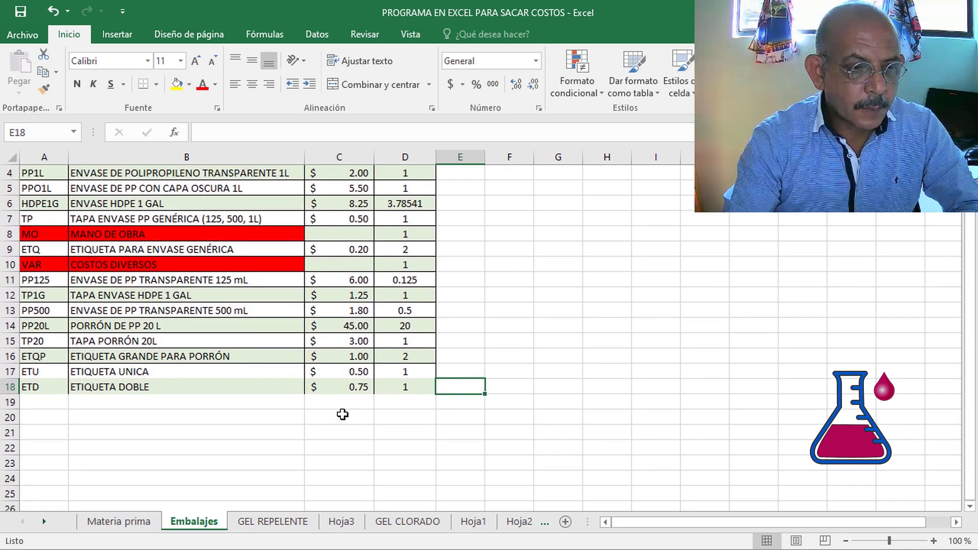
scroll(433, 359, up, 1)
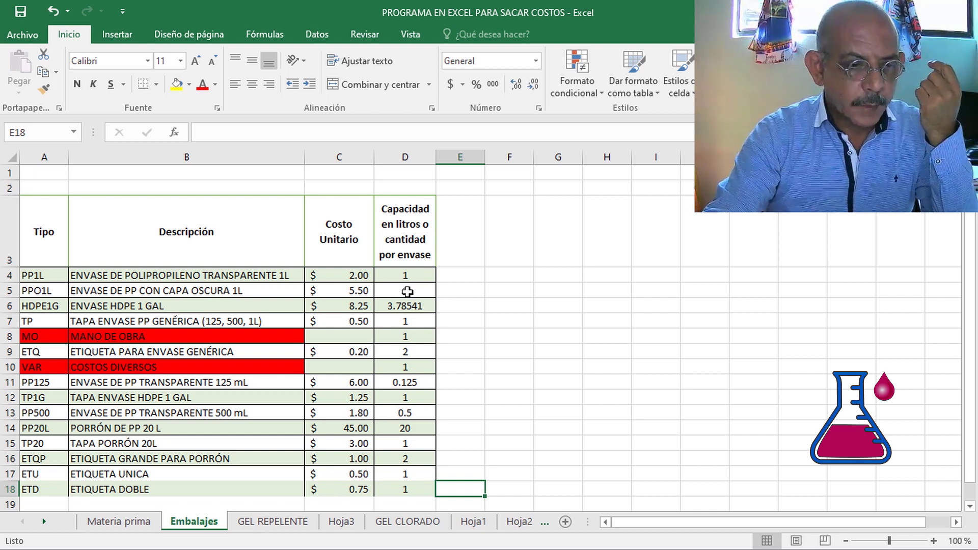
scroll(383, 321, down, 2)
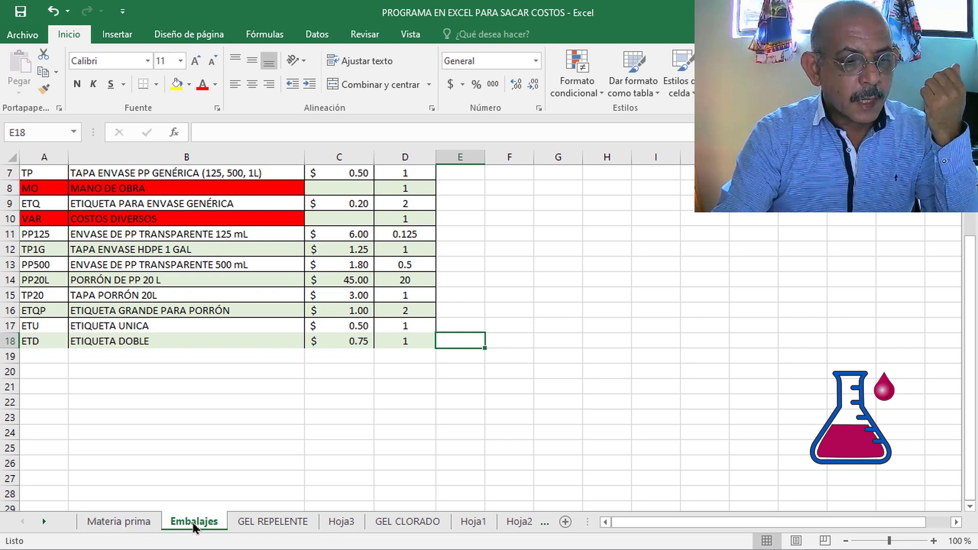
Bring up the GEL REPELENTE PARA MOSQUITOS sheet, scrolled to its title and production of 10
click(278, 523)
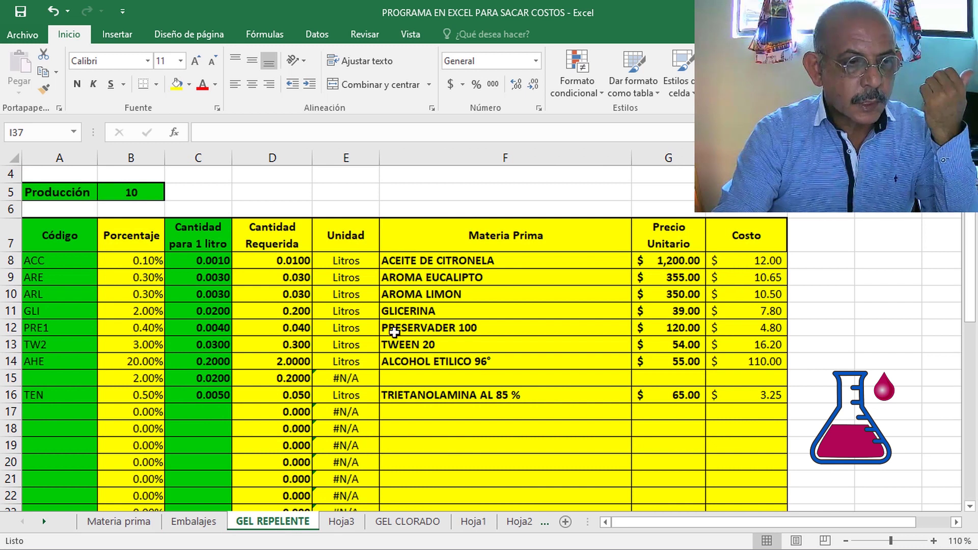
scroll(395, 225, up, 1)
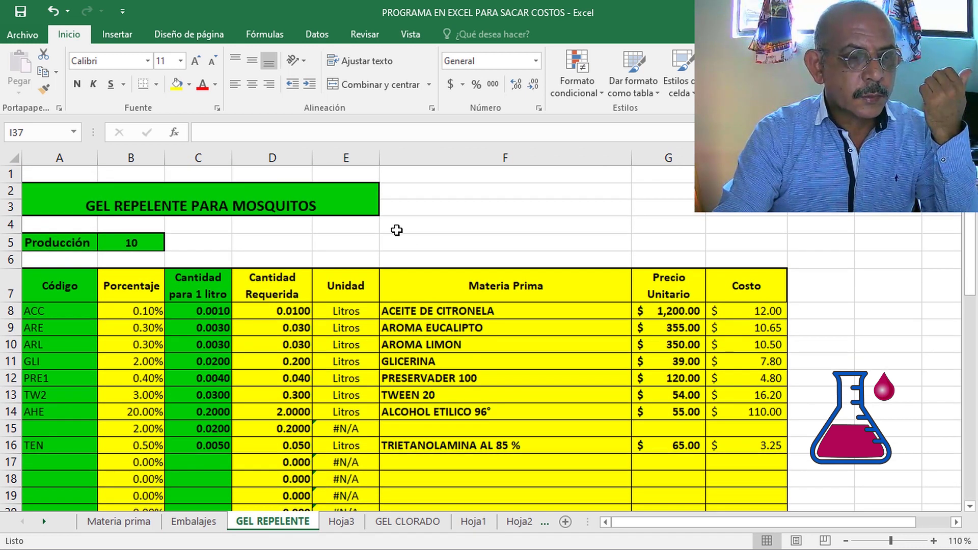
scroll(397, 225, down, 1)
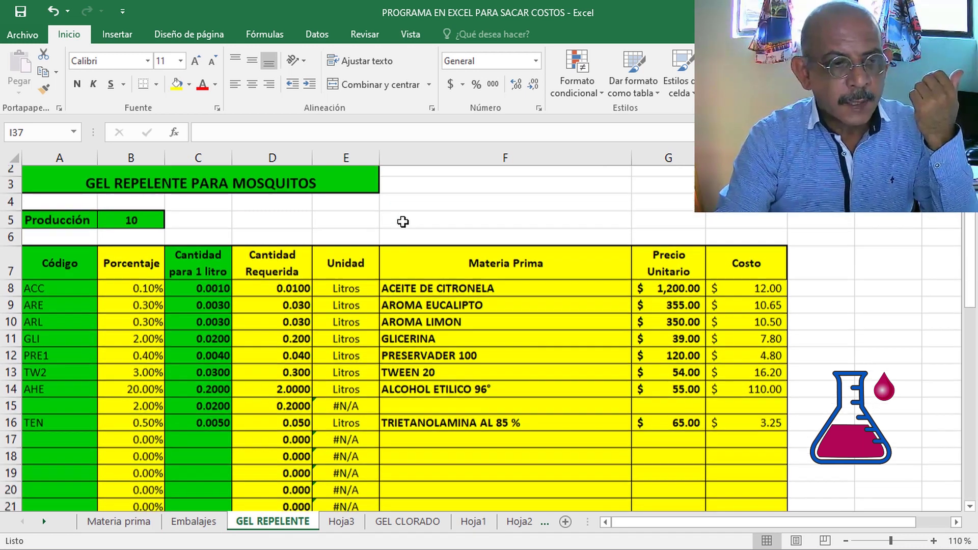
scroll(398, 222, up, 1)
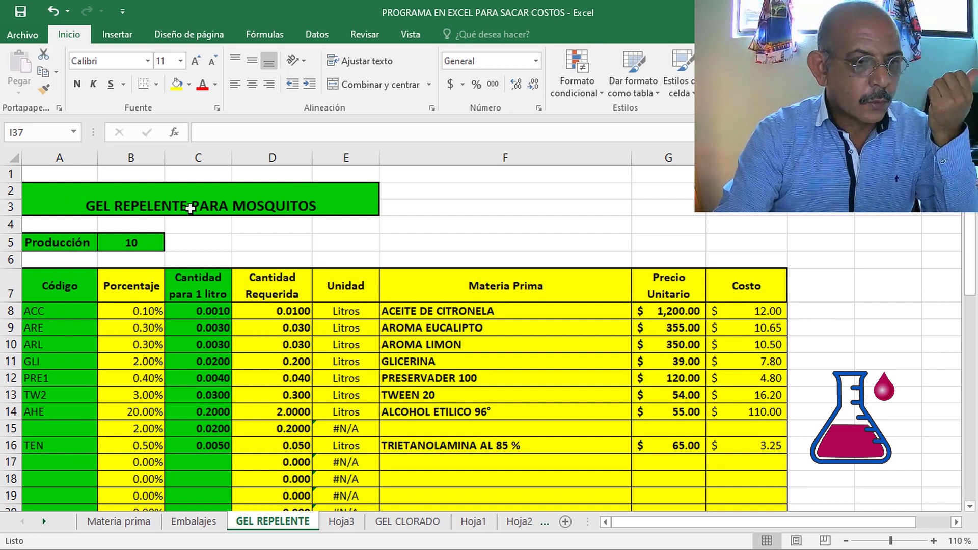
click(324, 205)
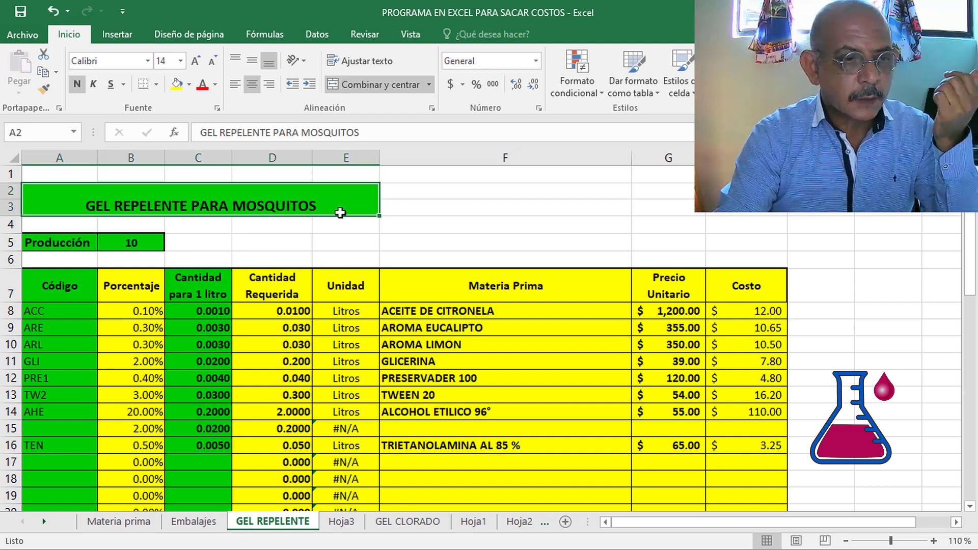
click(408, 196)
click(316, 199)
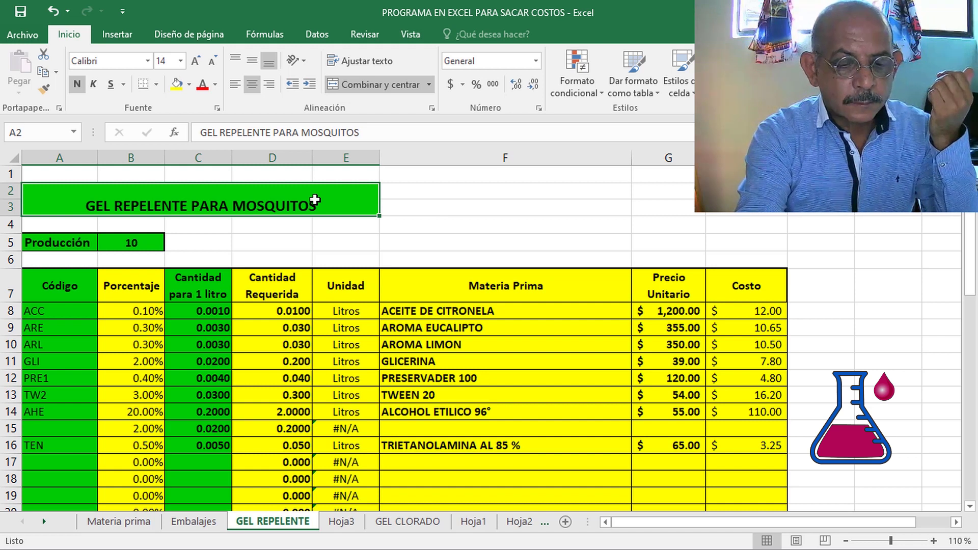
key(BackSpace)
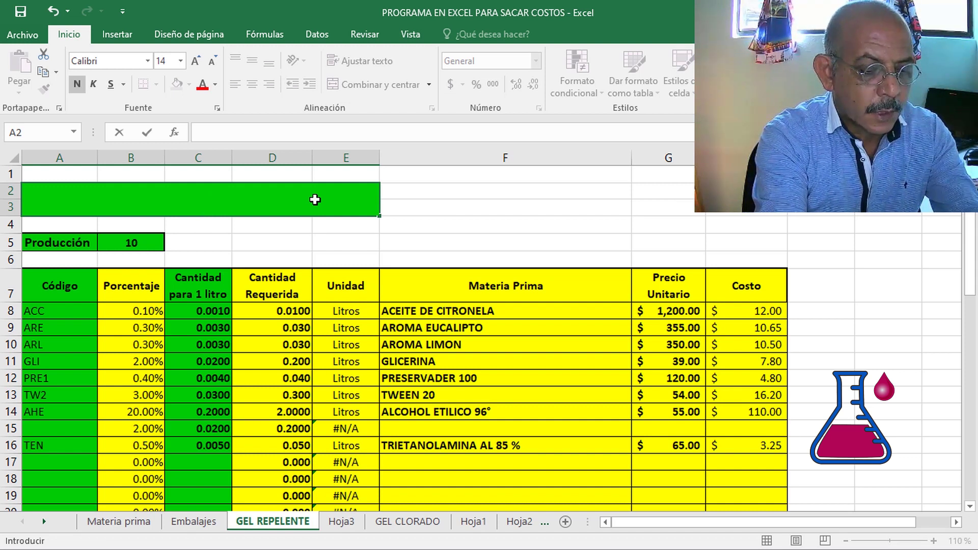
text(RE)
key(BackSpace)
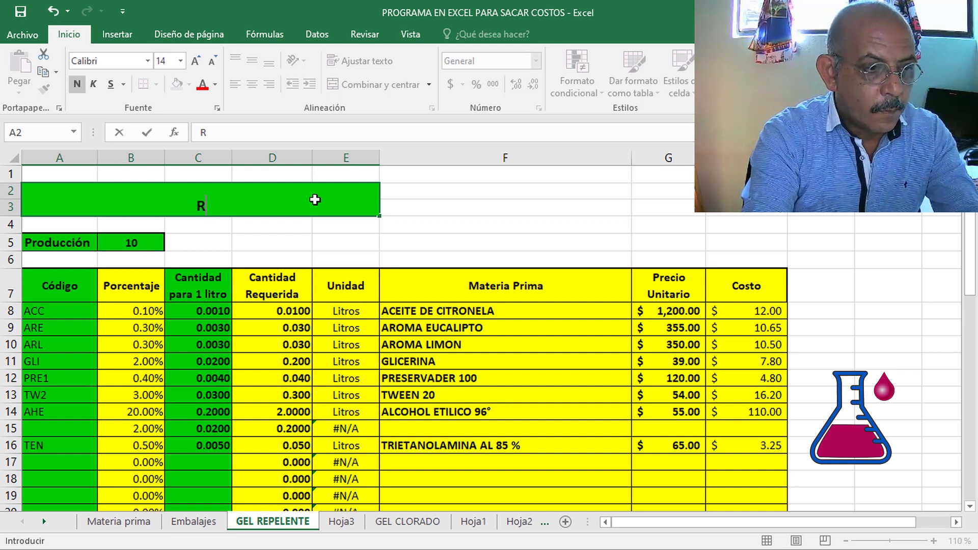
text(GEL )
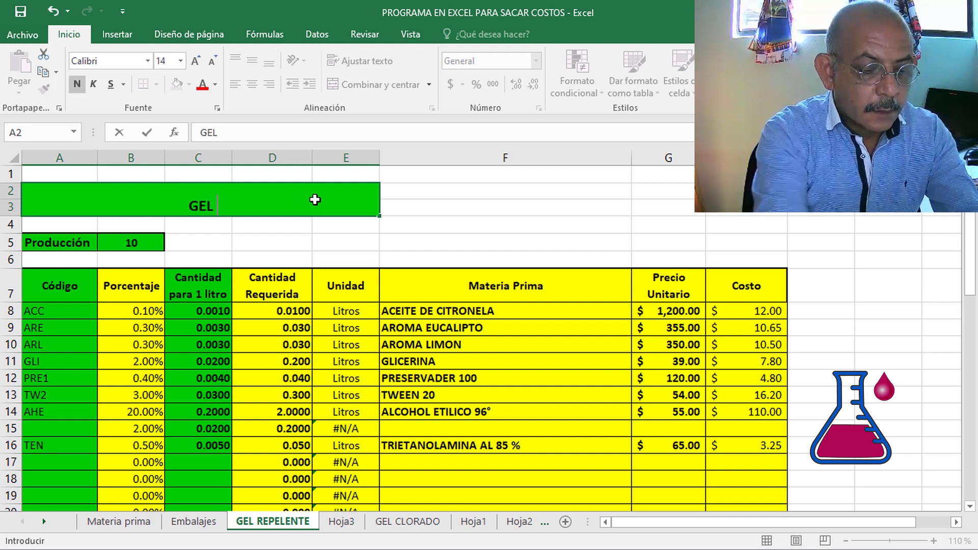
text(REPELENTE PPAR)
key(BackSpace)
key(BackSpace)
key(BackSpace)
text(ARA)
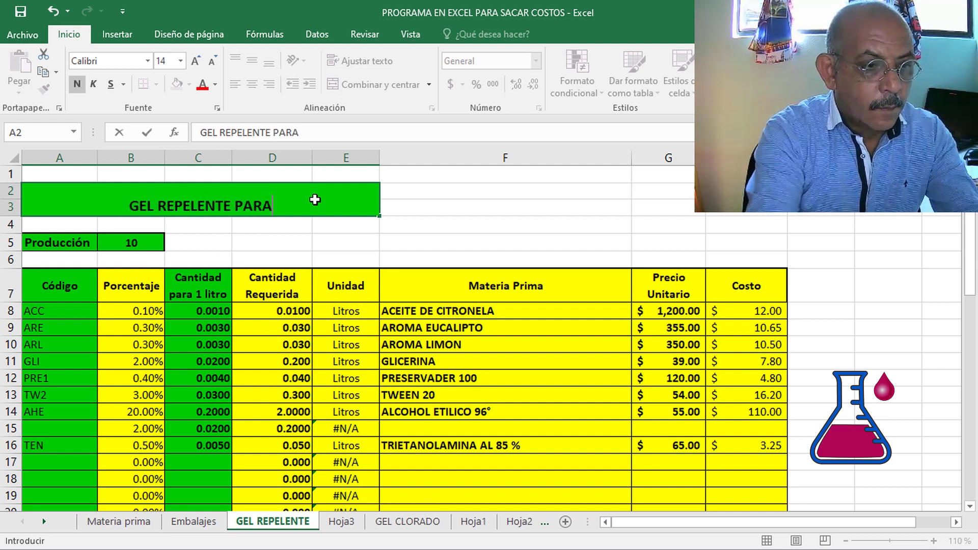
text( MOSQUITOS)
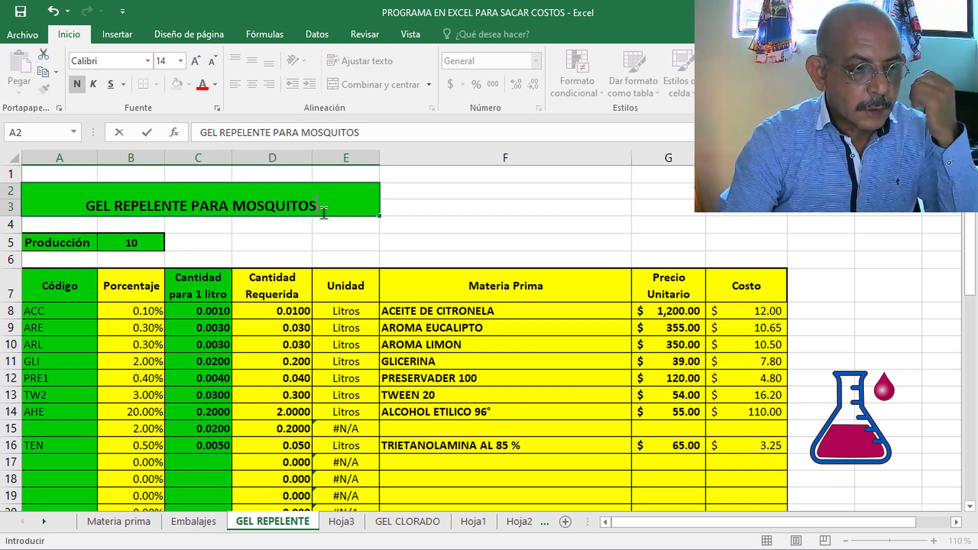
scroll(316, 229, down, 1)
scroll(316, 233, up, 1)
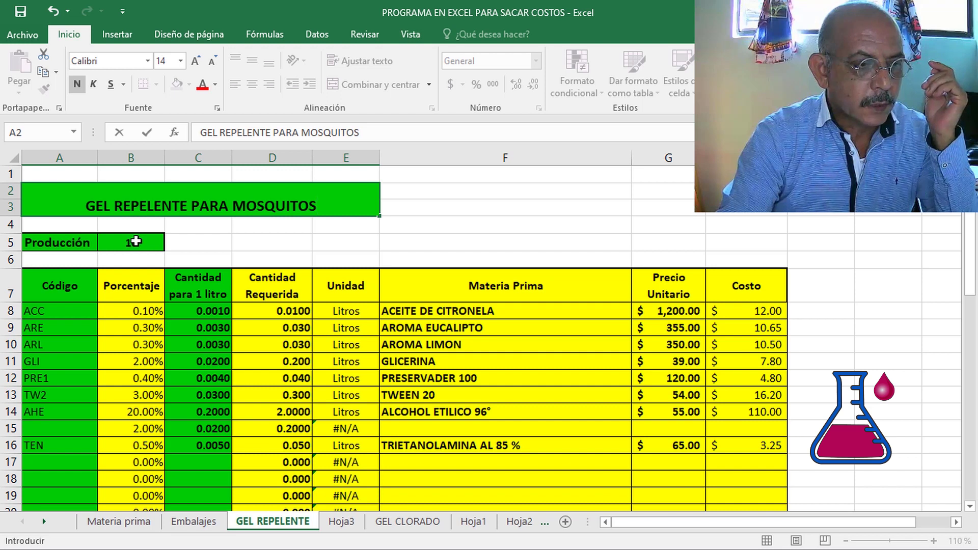
Replace the Producción value 10 in B5 with 1 so Cantidad Requerida and Costo recalculate
click(153, 244)
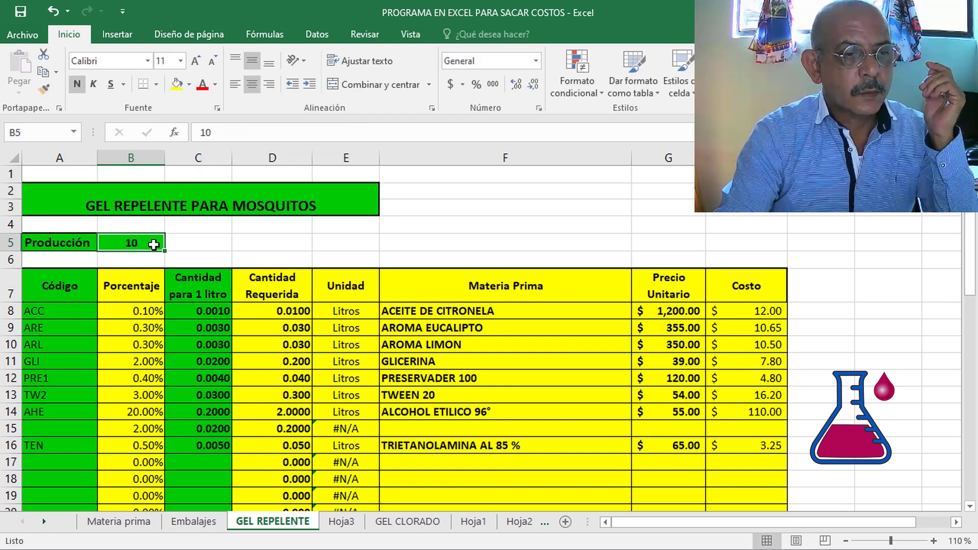
key(BackSpace)
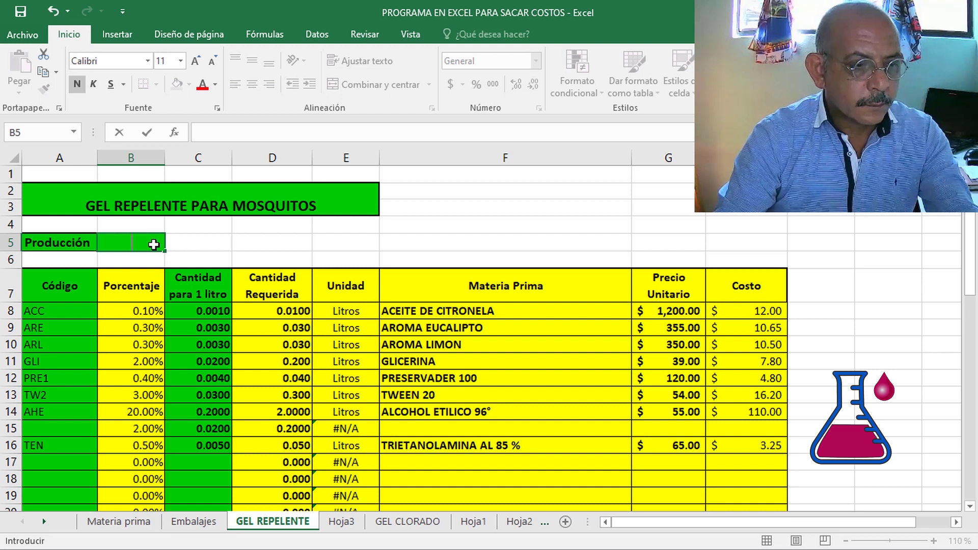
text(1)
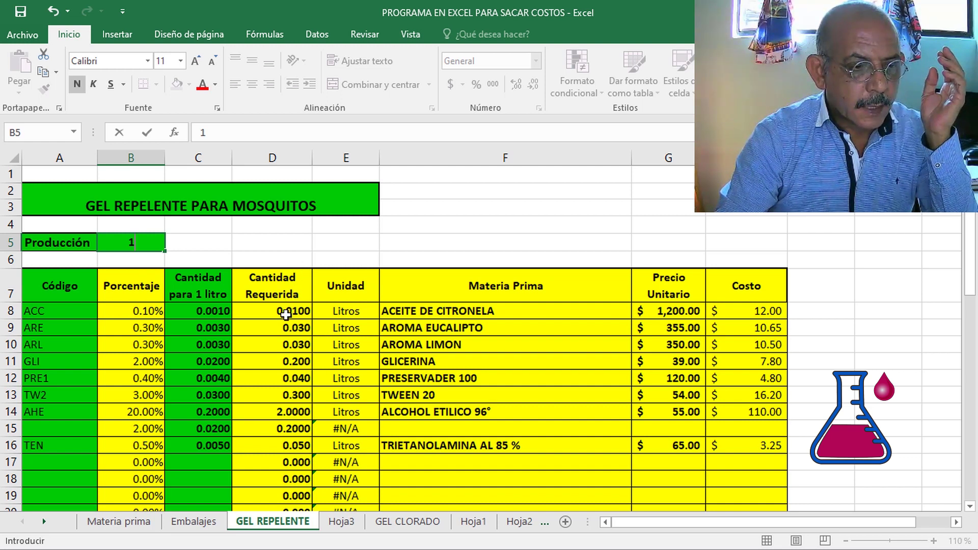
scroll(285, 315, down, 1)
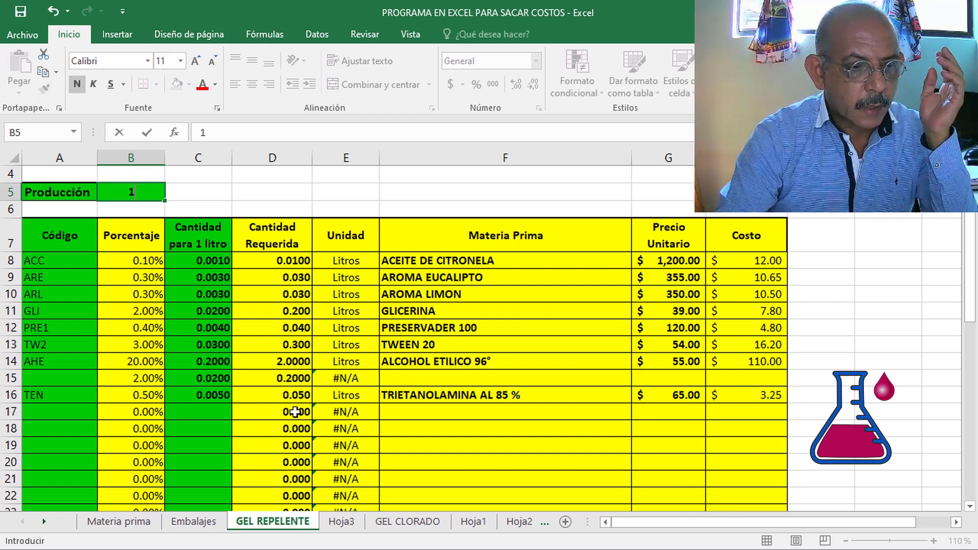
scroll(305, 339, up, 1)
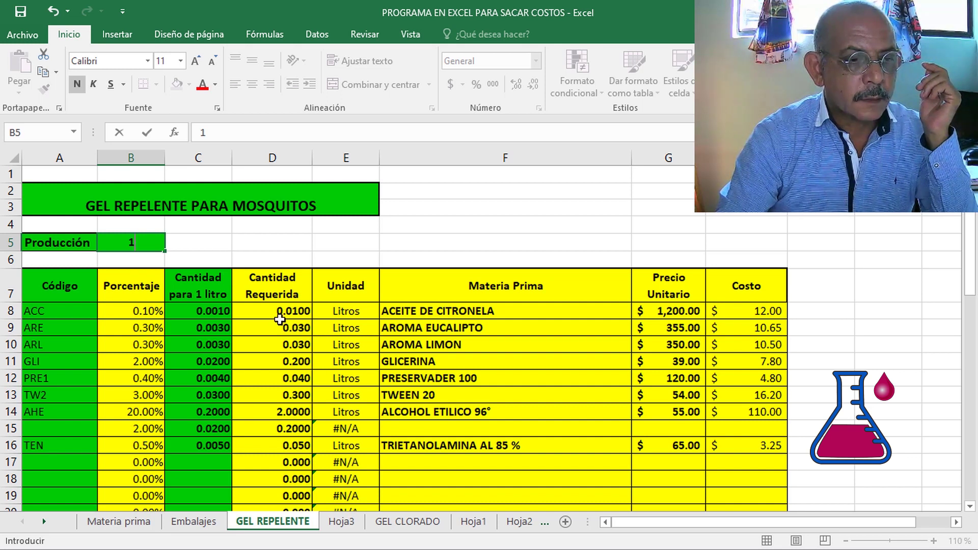
click(276, 247)
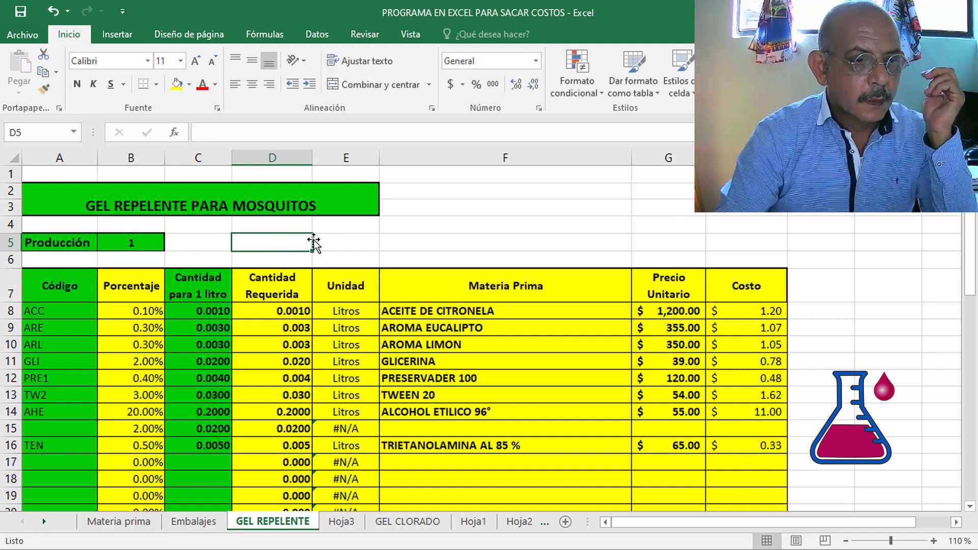
scroll(319, 242, down, 1)
click(145, 193)
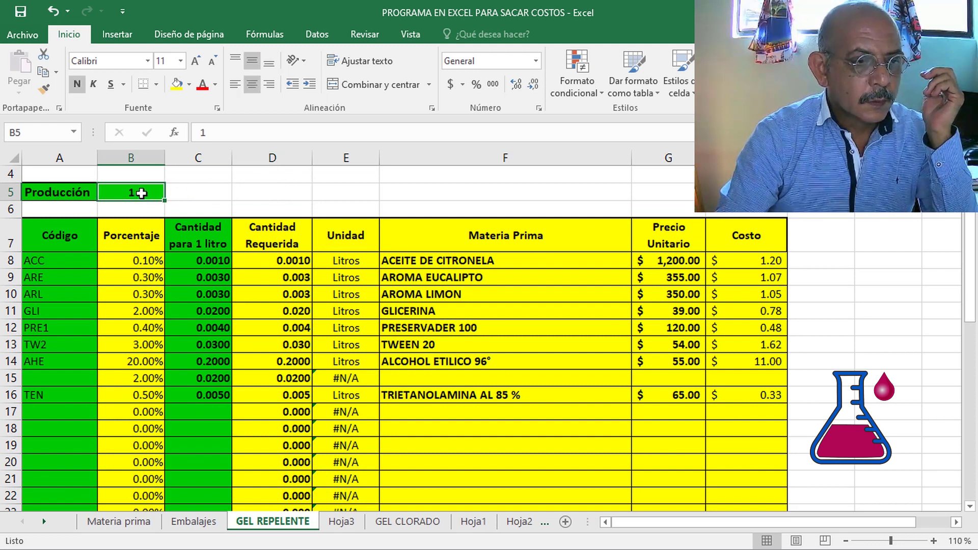
click(265, 195)
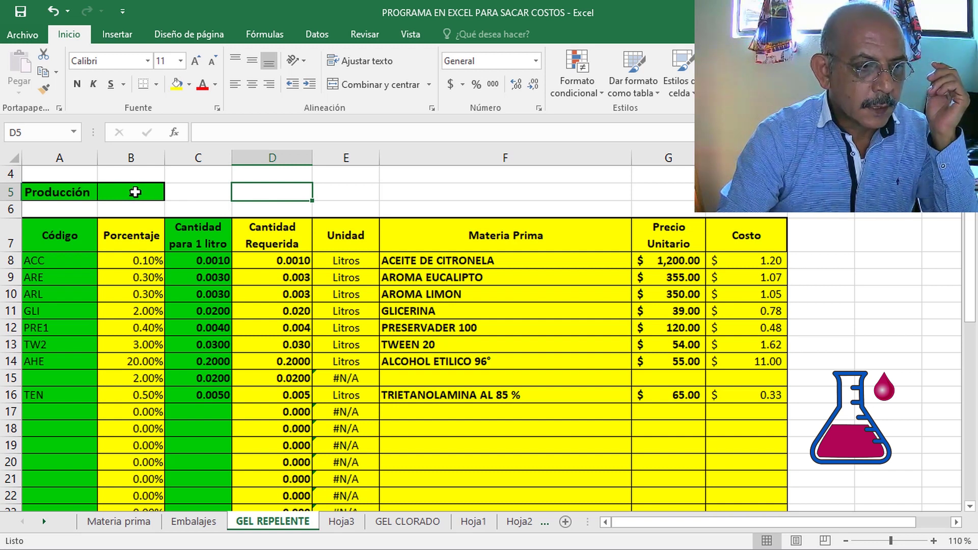
click(135, 192)
Change the production quantity in B5 to 100 litres
key(BackSpace)
text(100)
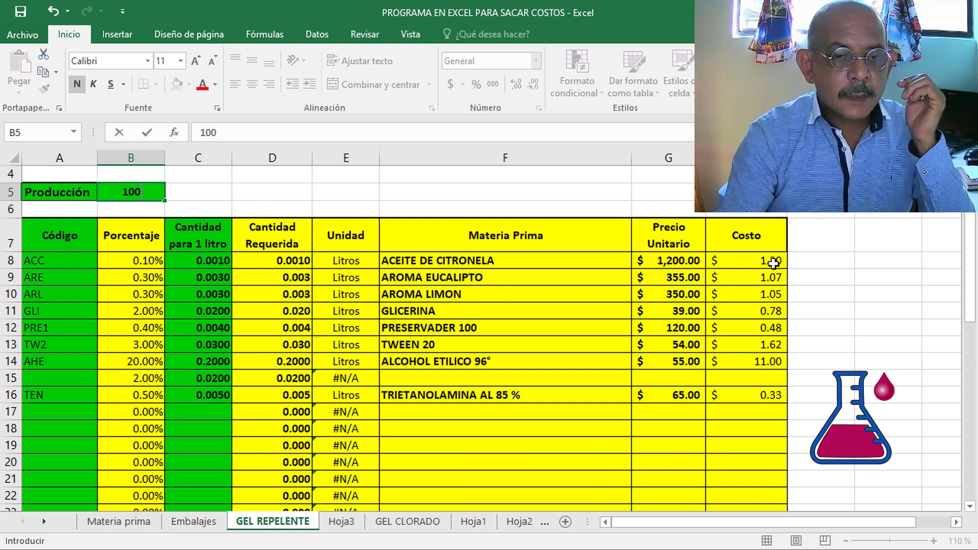
scroll(773, 263, down, 1)
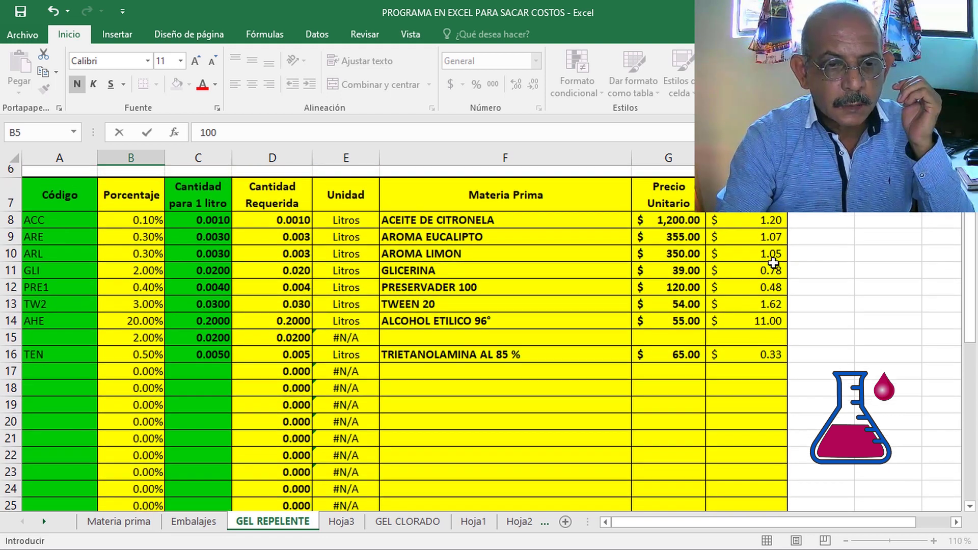
scroll(773, 263, up, 1)
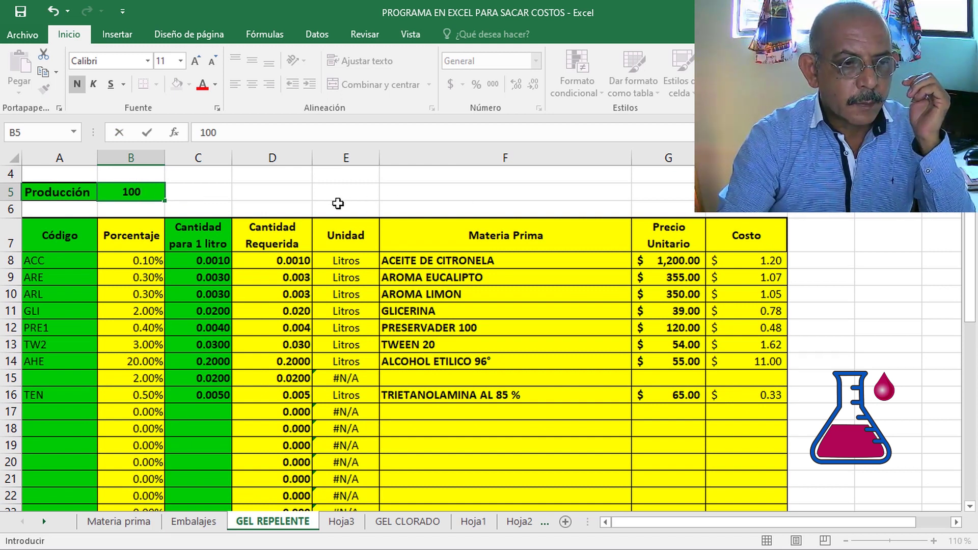
click(294, 193)
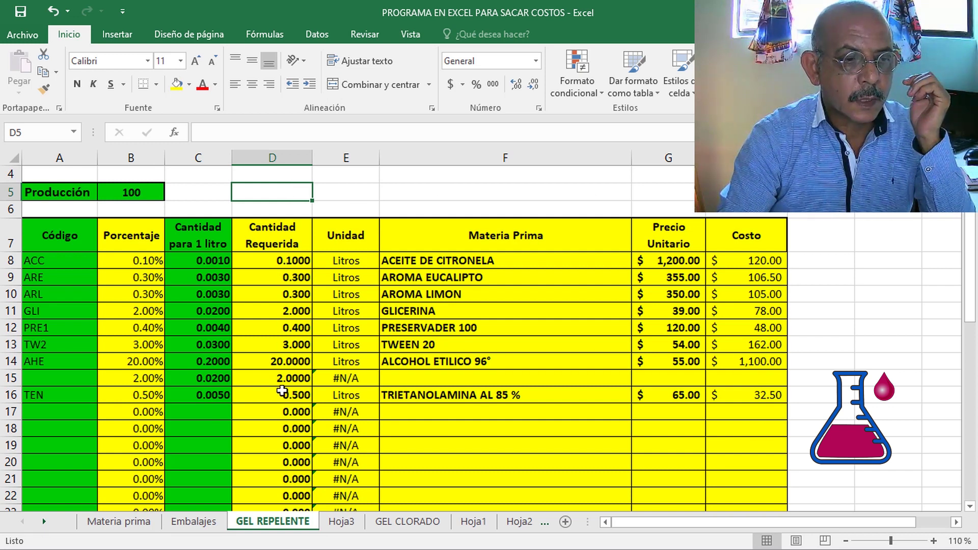
Check the subtotals, 16% IVA, $2,080.32 total and $20.80 price per litre
scroll(773, 254, down, 1)
scroll(759, 276, down, 1)
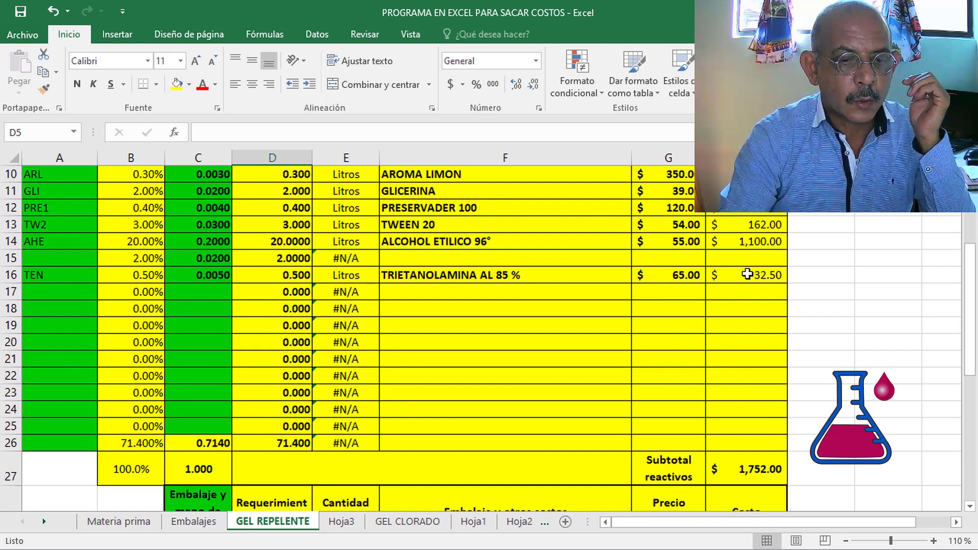
scroll(744, 295, up, 2)
scroll(495, 227, down, 3)
scroll(505, 226, down, 1)
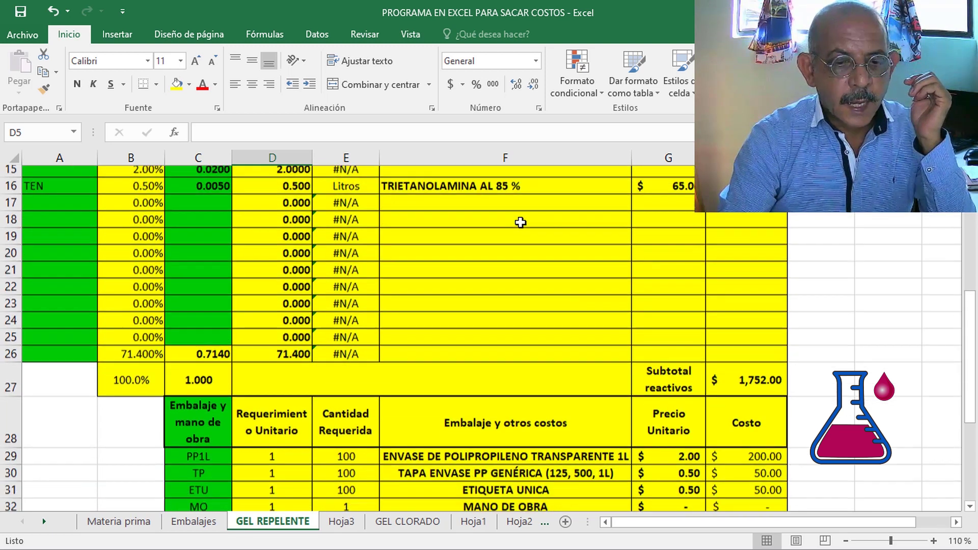
scroll(520, 226, down, 1)
scroll(520, 226, down, 1)
scroll(520, 227, down, 1)
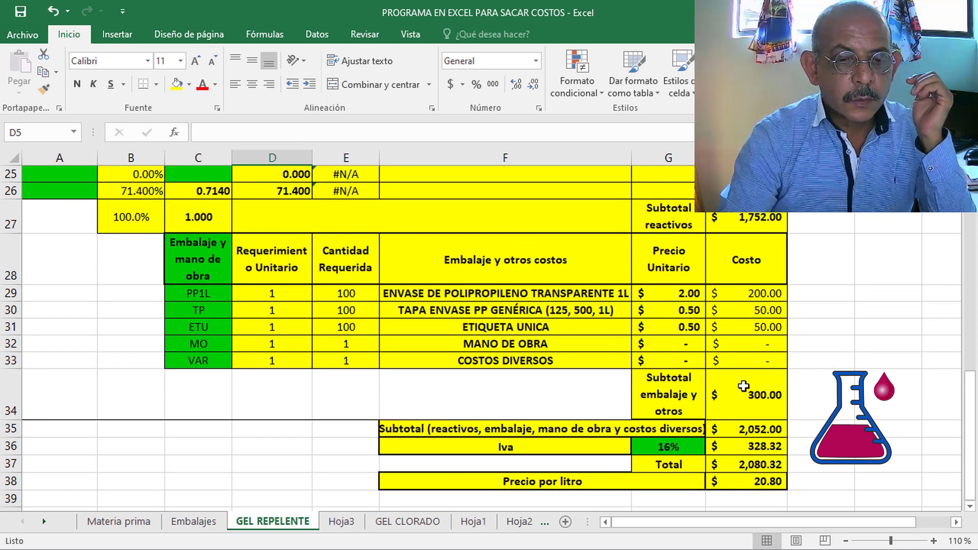
scroll(760, 391, up, 1)
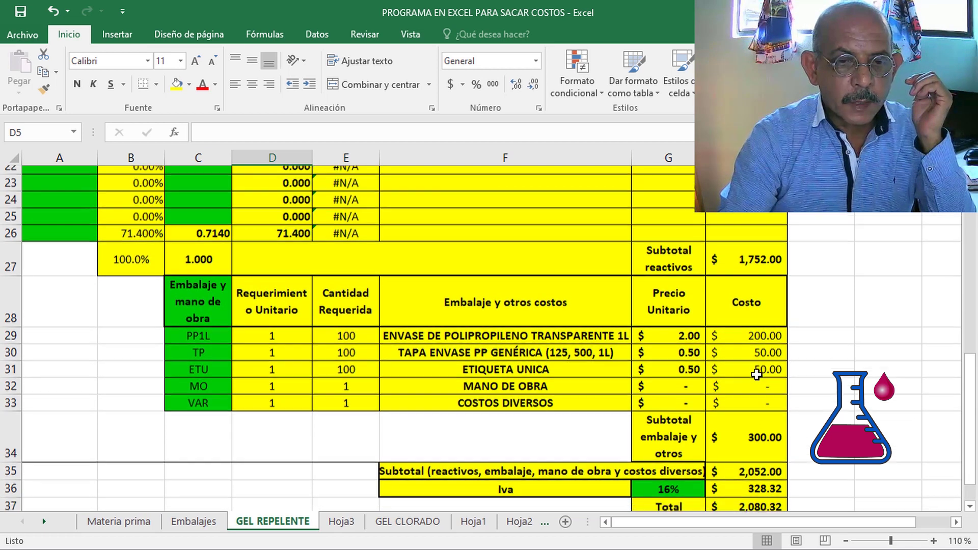
scroll(754, 377, down, 3)
scroll(705, 354, up, 2)
scroll(475, 243, up, 4)
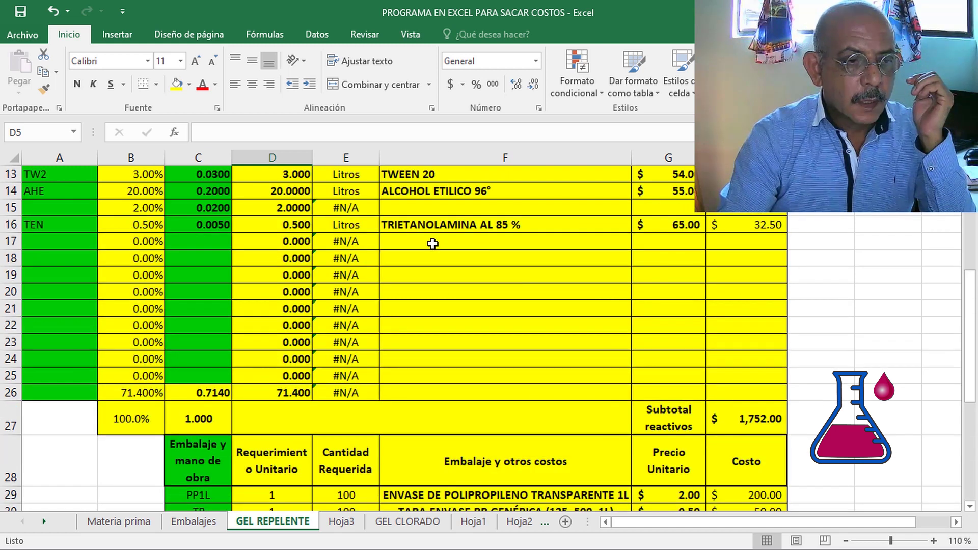
scroll(357, 242, up, 2)
scroll(223, 234, up, 1)
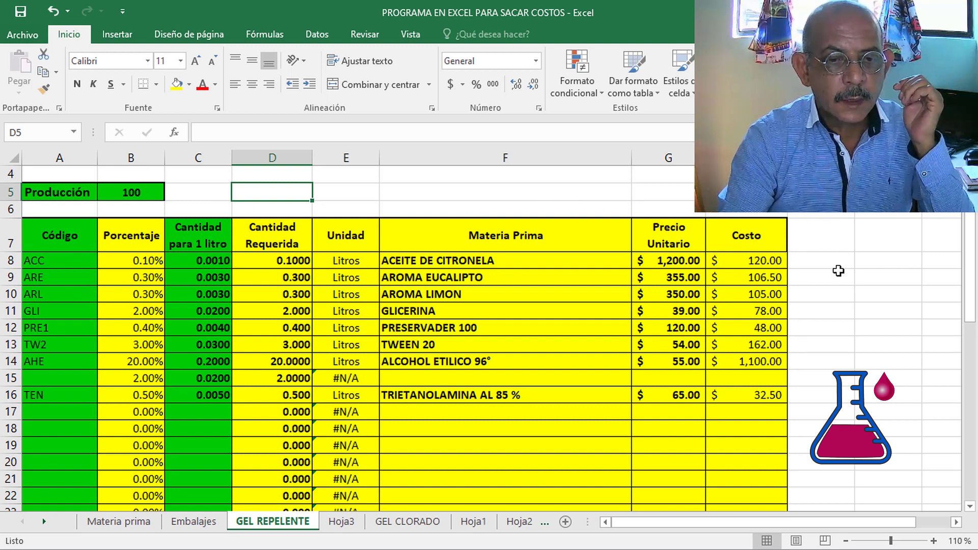
scroll(815, 285, down, 2)
scroll(812, 300, down, 4)
scroll(813, 304, down, 1)
scroll(805, 305, down, 2)
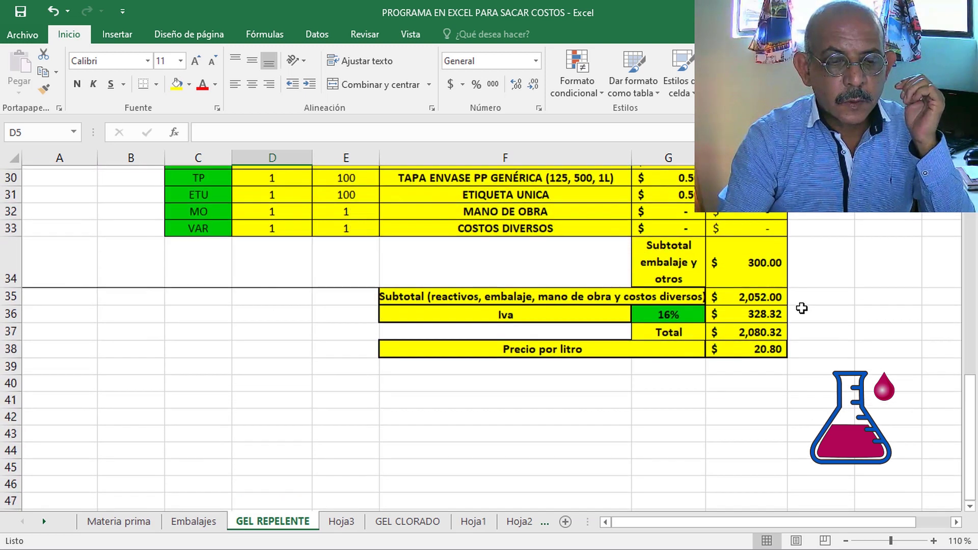
scroll(802, 308, down, 1)
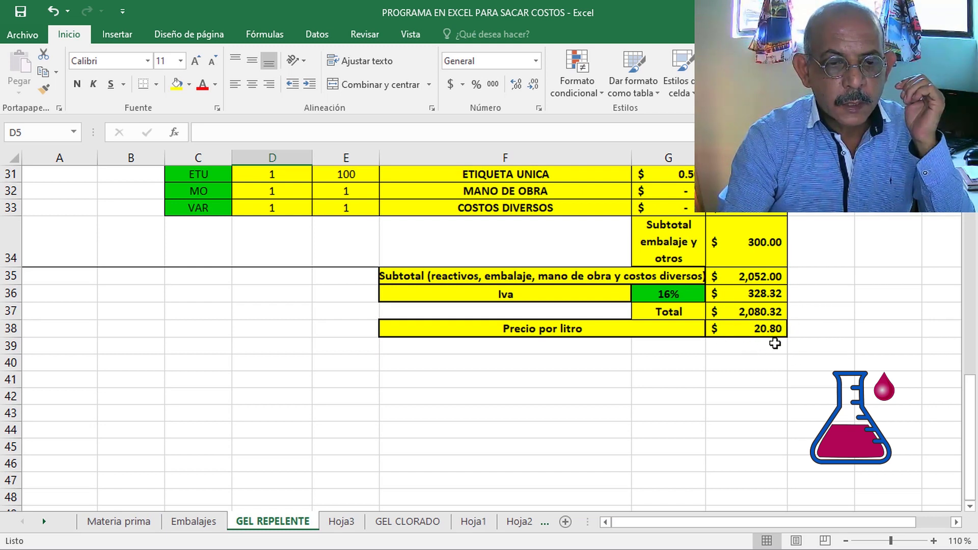
scroll(624, 261, up, 2)
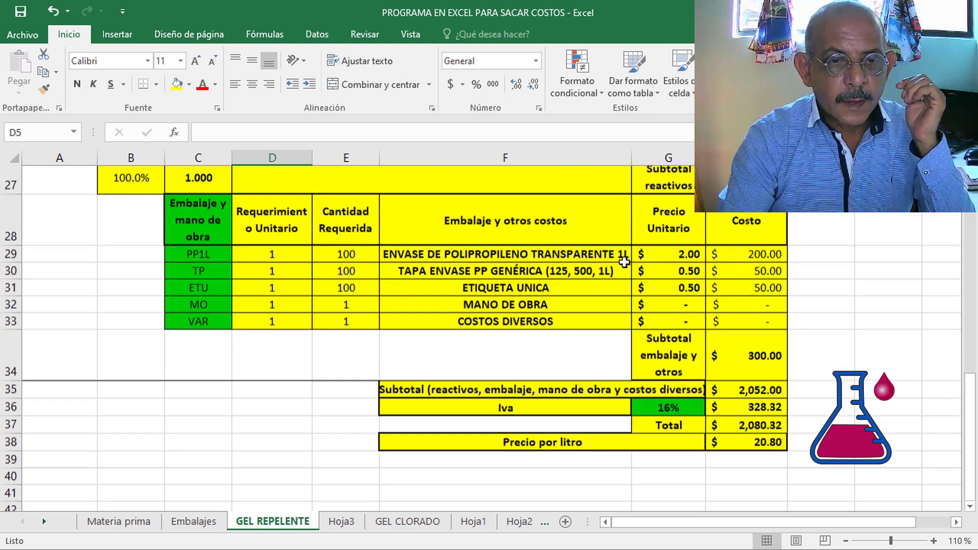
scroll(625, 261, up, 2)
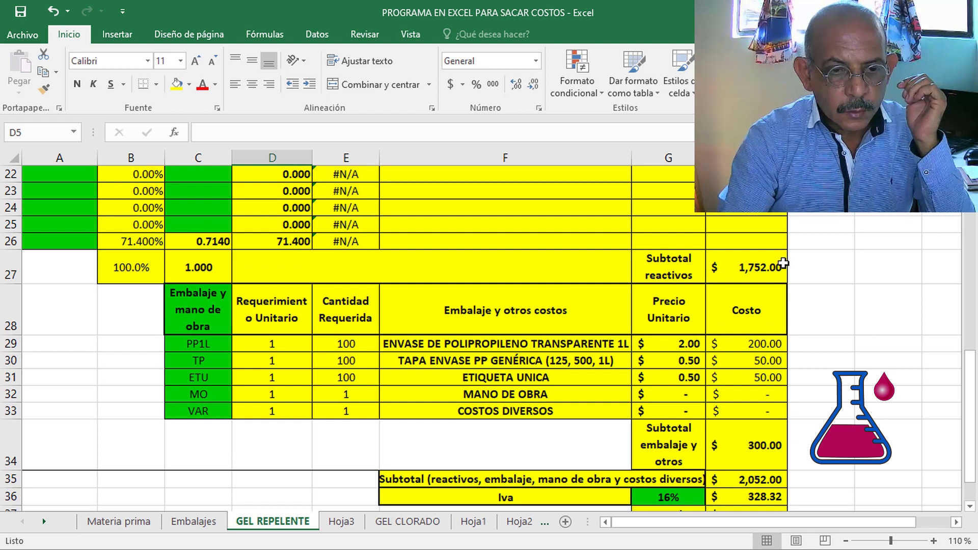
scroll(739, 270, up, 2)
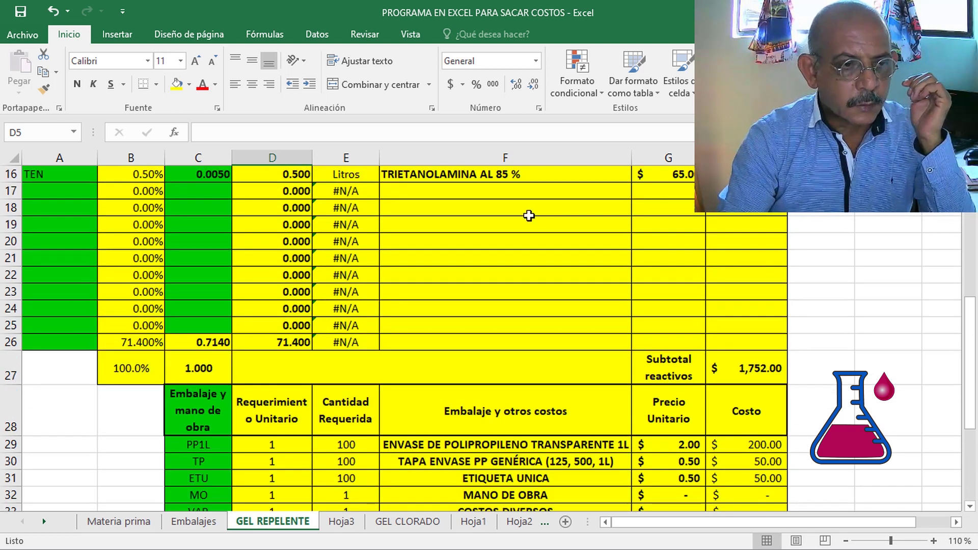
scroll(530, 216, up, 2)
scroll(432, 217, up, 3)
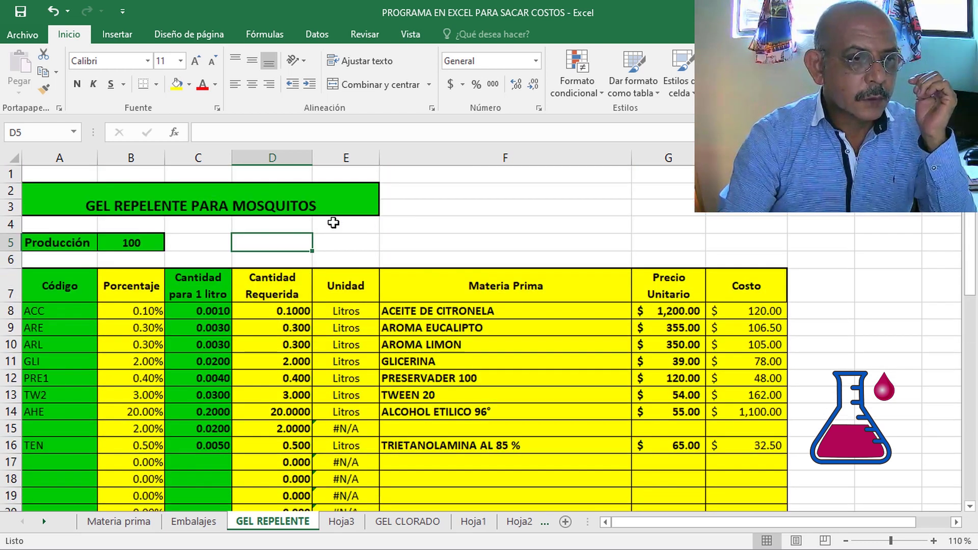
Reset the production quantity in B5 to 1 litre, bringing the reagents subtotal back to $17.52
click(142, 245)
key(BackSpace)
text(1)
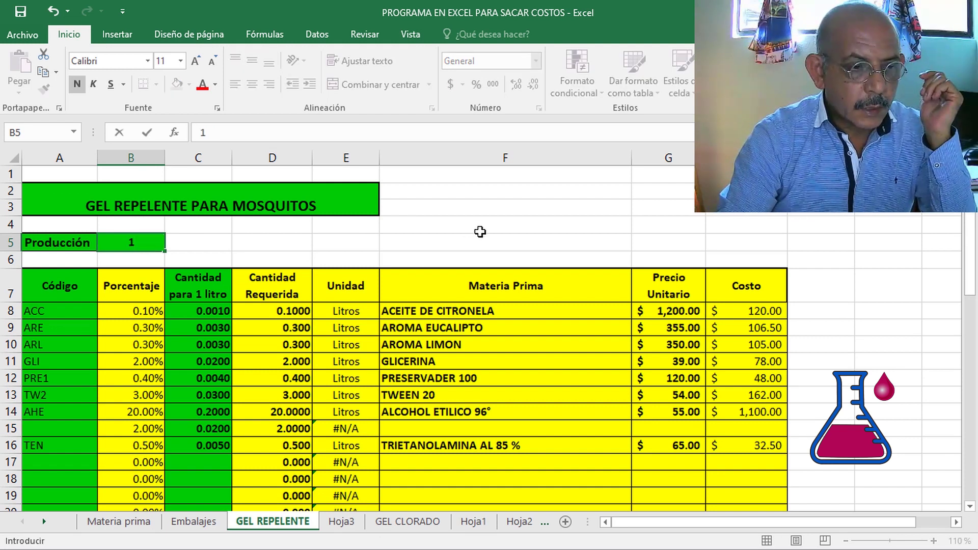
click(480, 232)
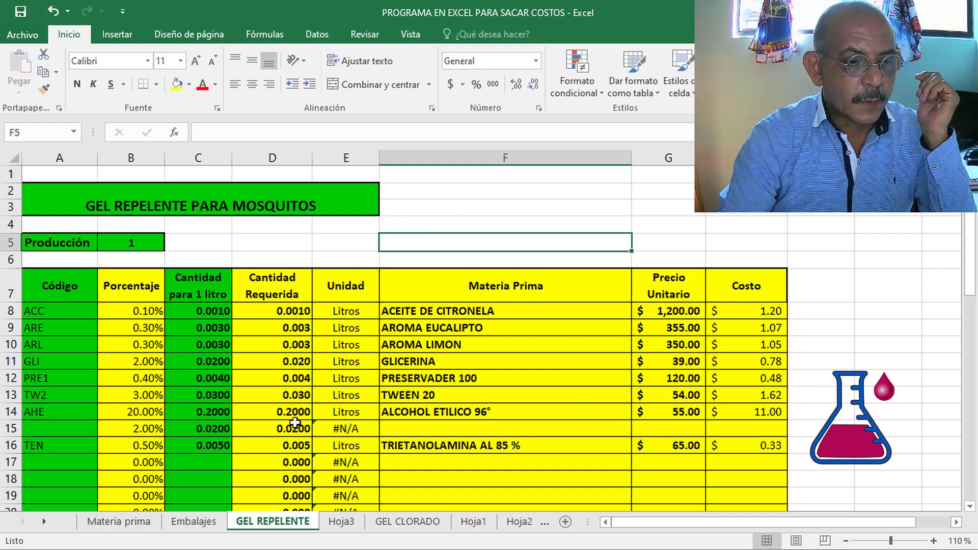
scroll(771, 433, down, 3)
scroll(804, 455, down, 1)
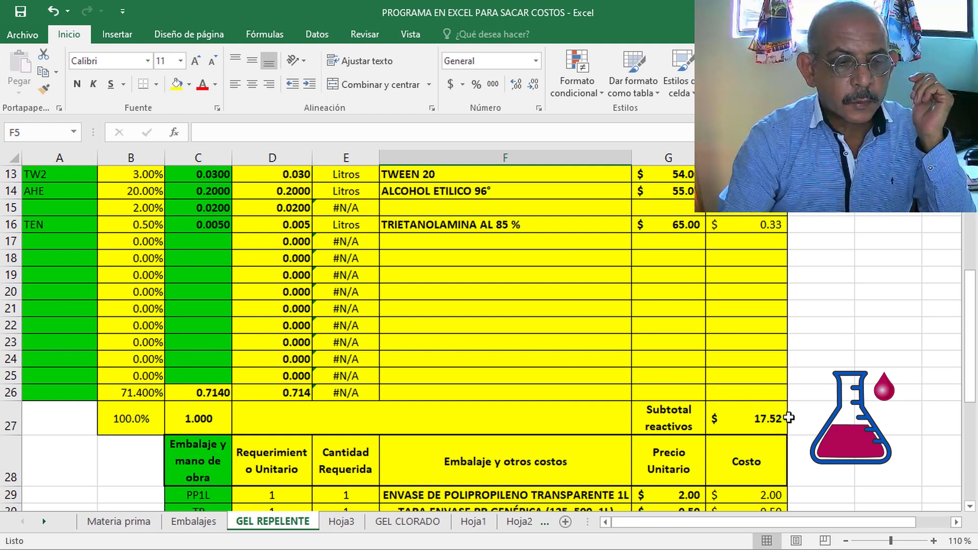
scroll(361, 325, up, 1)
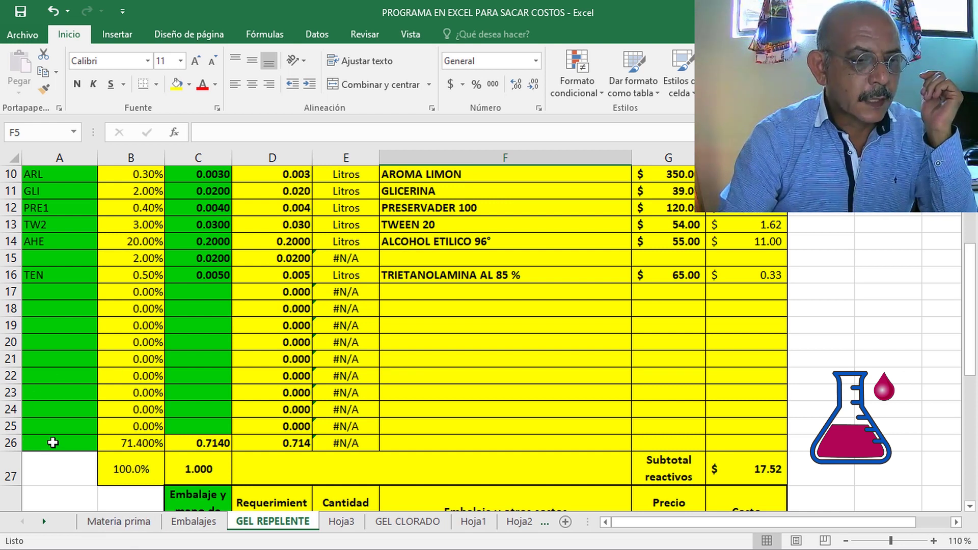
Enter code CQR in the empty code cell of row 15
click(39, 257)
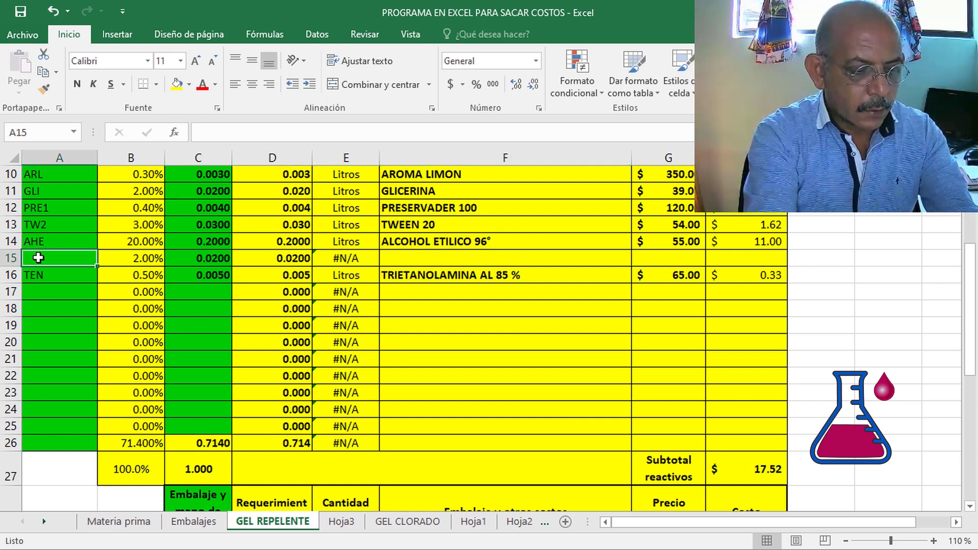
text(CQR)
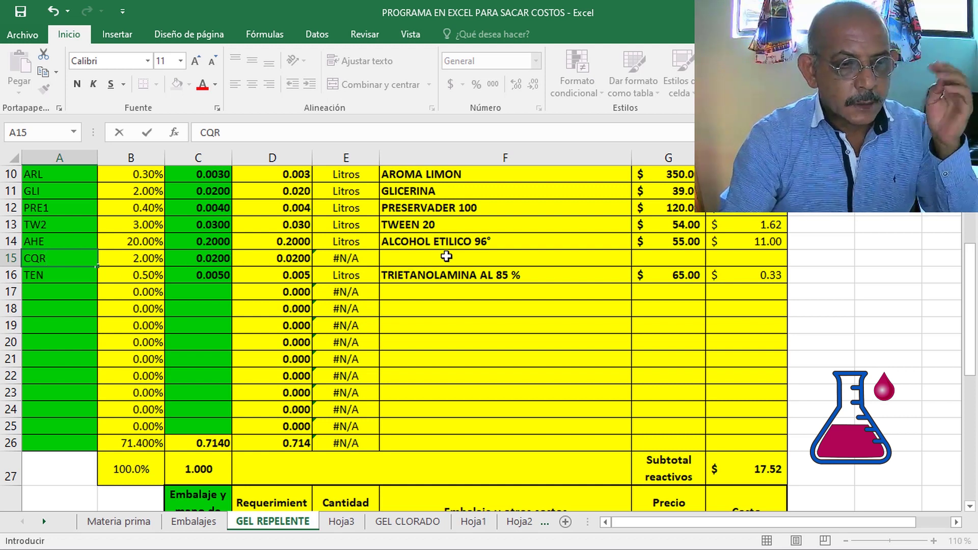
click(867, 260)
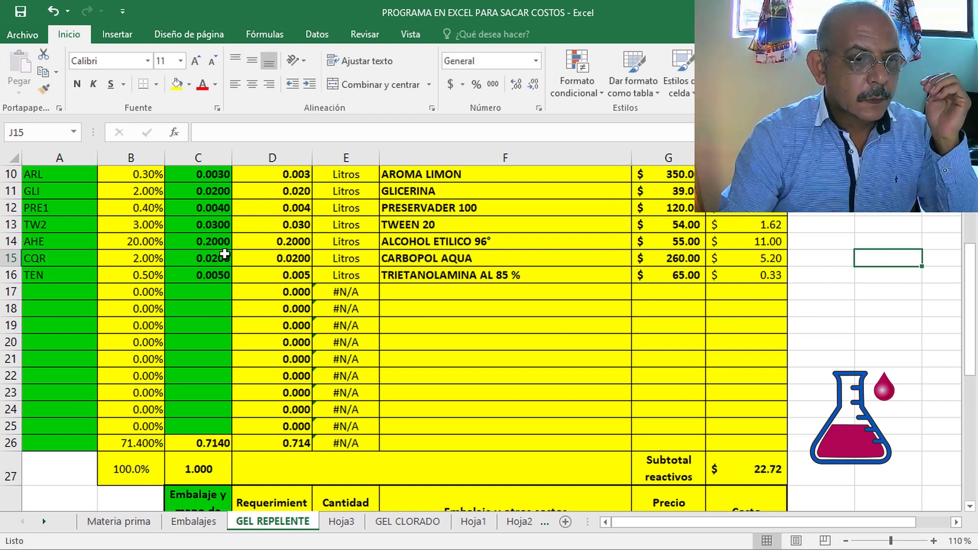
scroll(222, 263, up, 1)
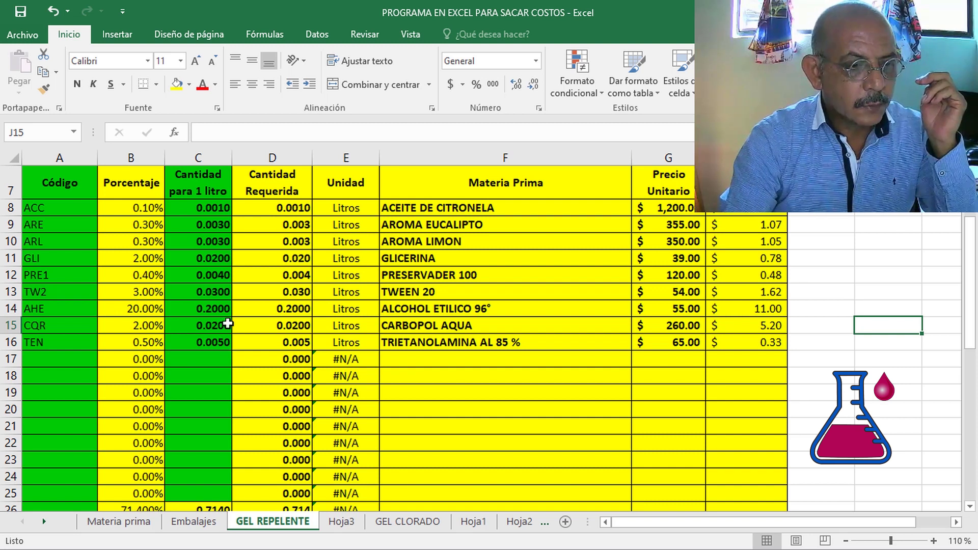
scroll(216, 342, down, 1)
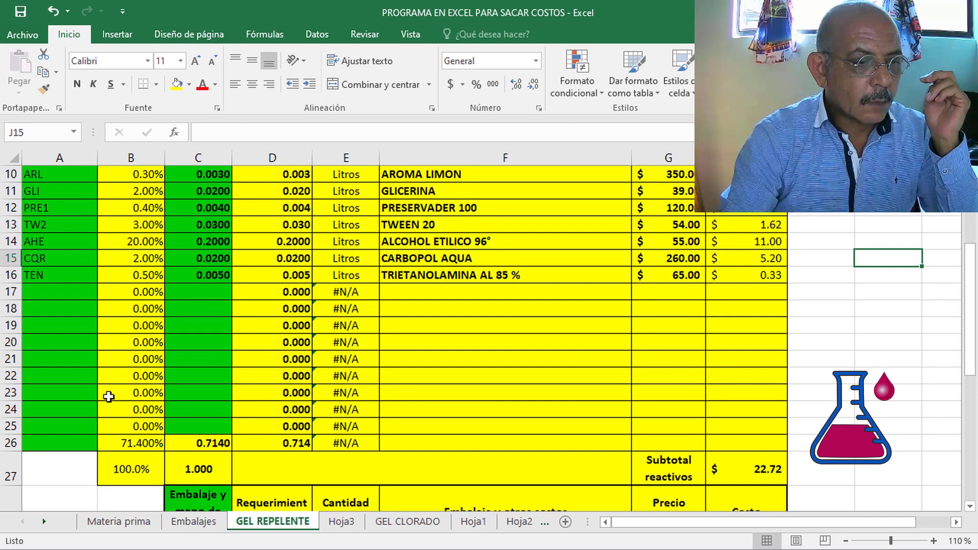
Enter SOL4 in A26 to add AGUA DESTILADA at $20.00, costing $14.28
click(45, 445)
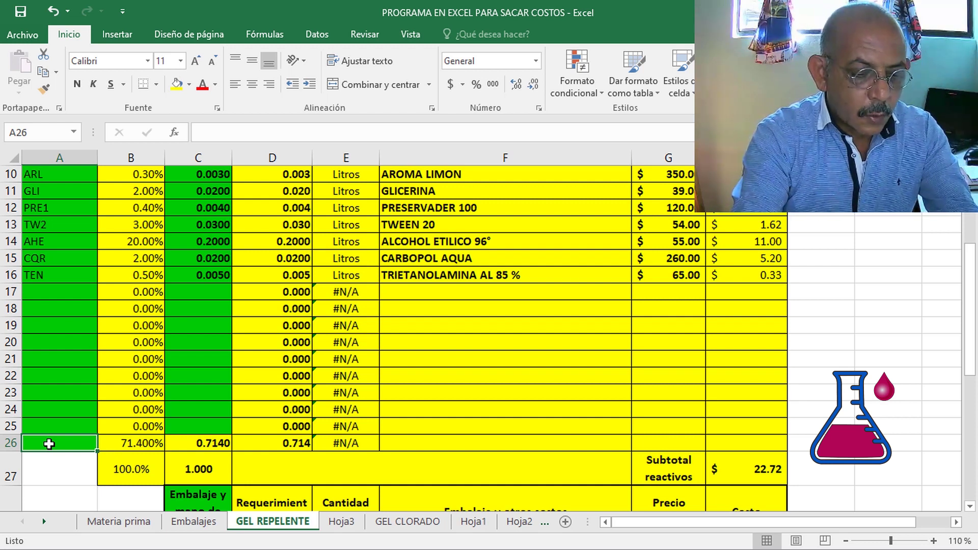
text(SOL4)
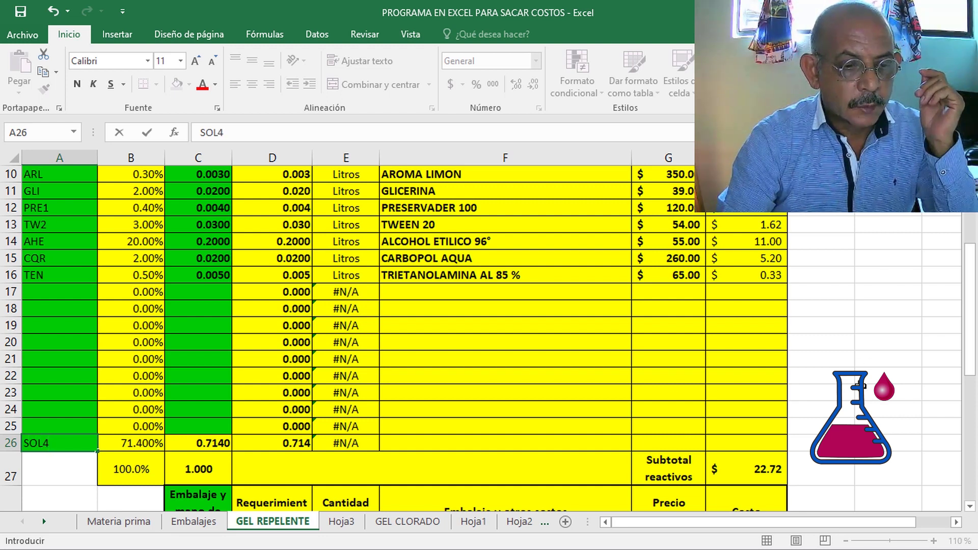
click(861, 389)
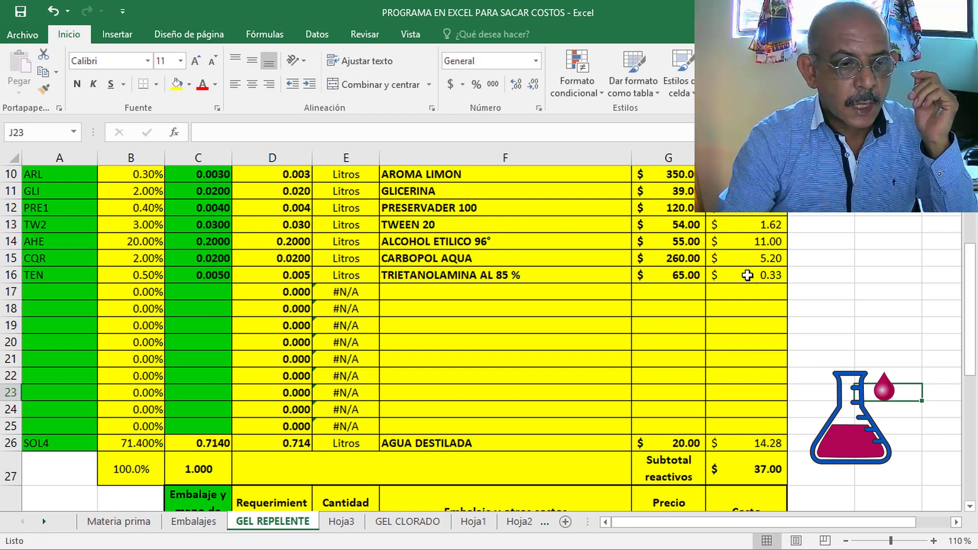
scroll(747, 246, up, 2)
scroll(747, 246, up, 1)
scroll(286, 299, down, 2)
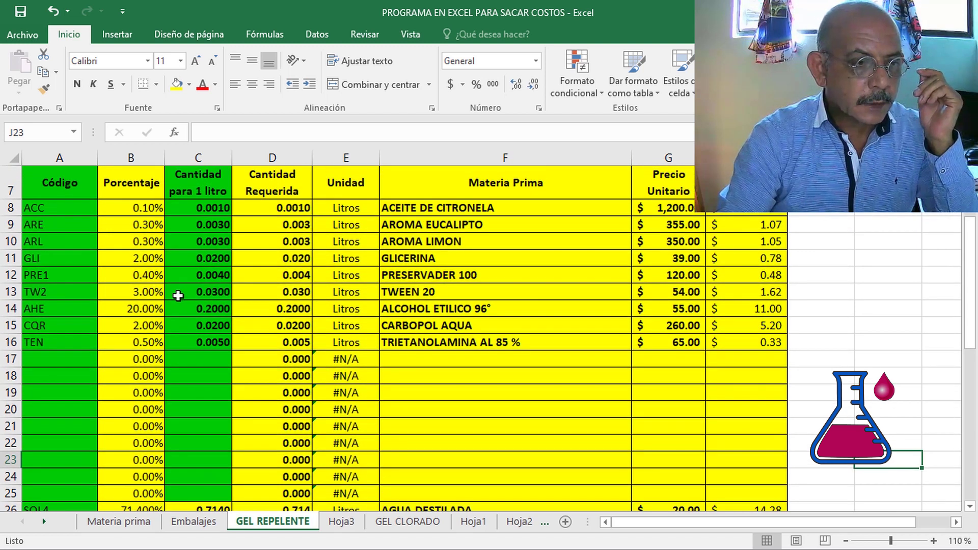
scroll(217, 249, up, 2)
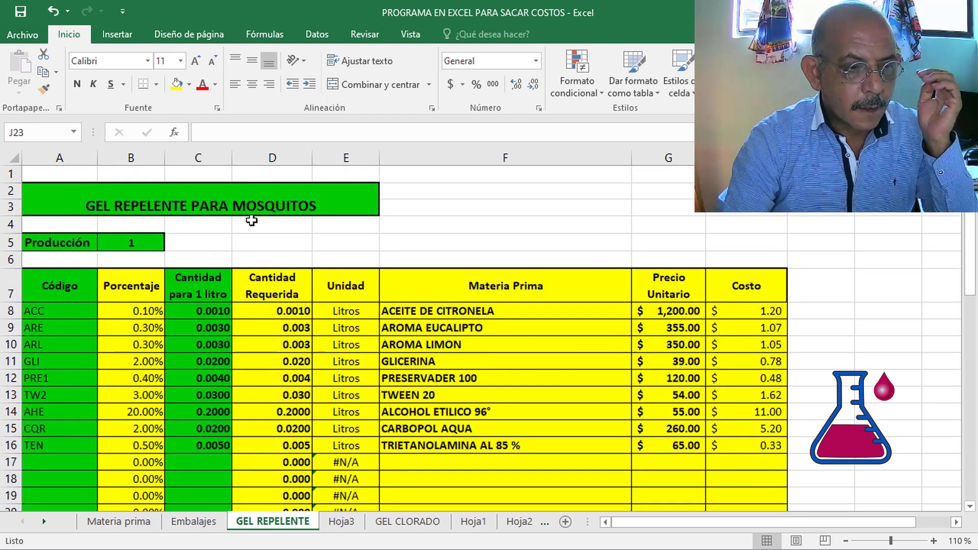
scroll(252, 220, down, 1)
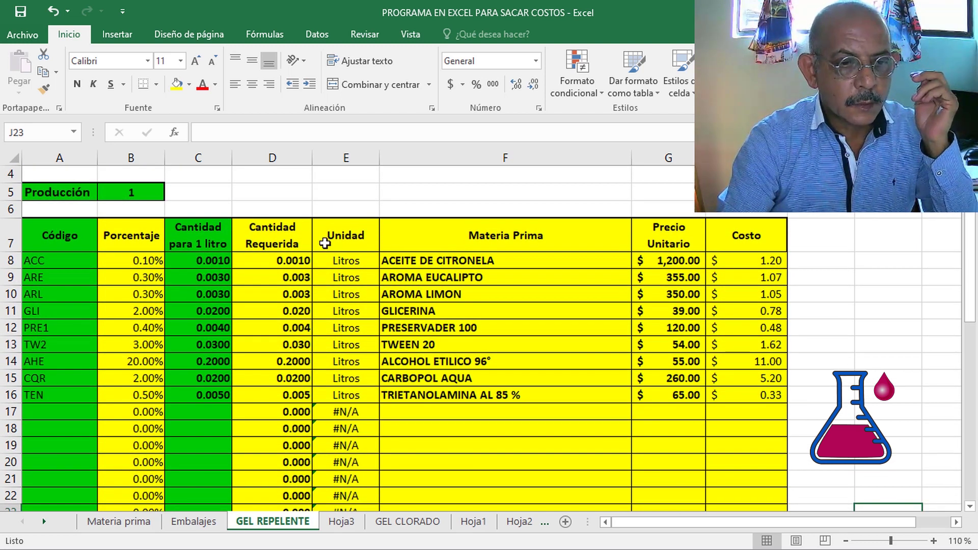
scroll(665, 275, down, 1)
scroll(668, 293, down, 1)
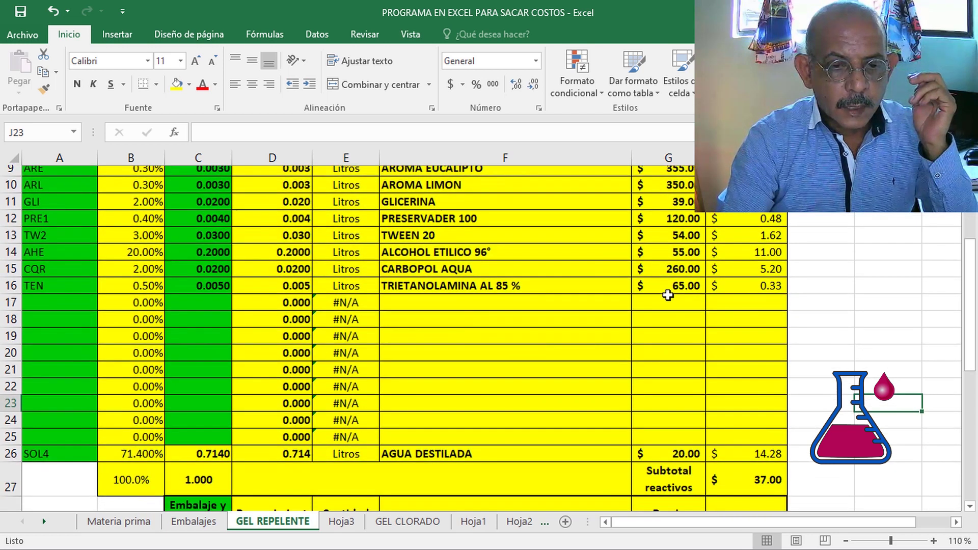
scroll(682, 306, down, 2)
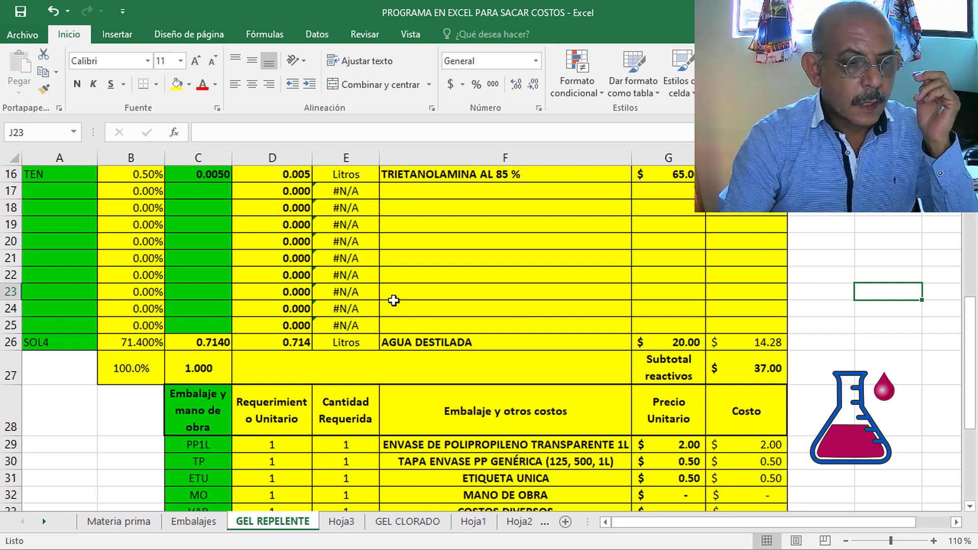
scroll(400, 292, down, 1)
scroll(400, 292, down, 1)
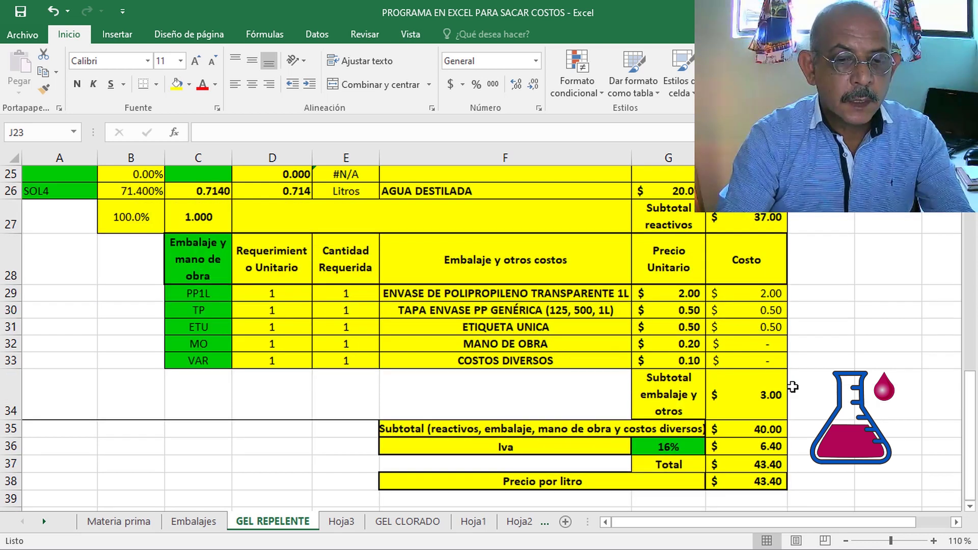
scroll(793, 387, down, 1)
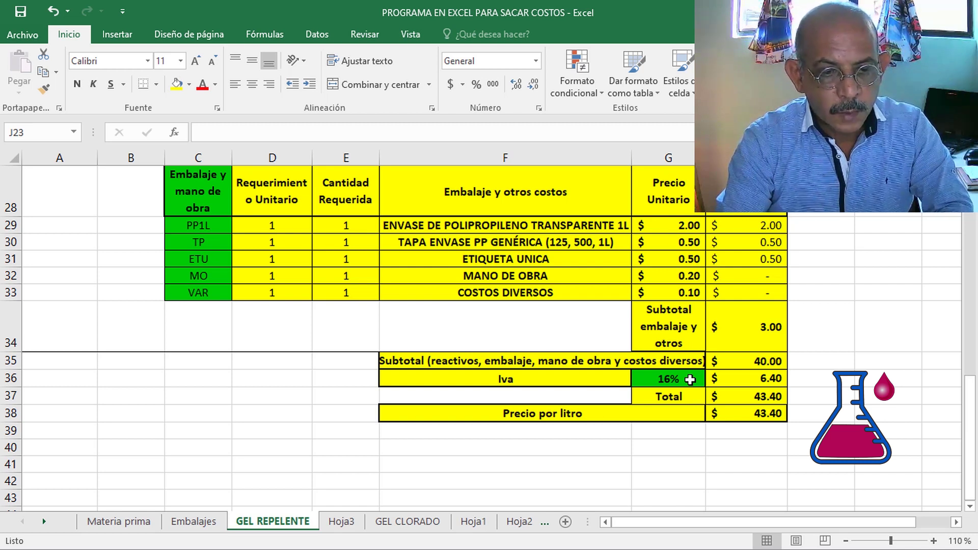
Change the IVA rate in G36 from 16% to 8%, making the price per litre $40.20
click(690, 380)
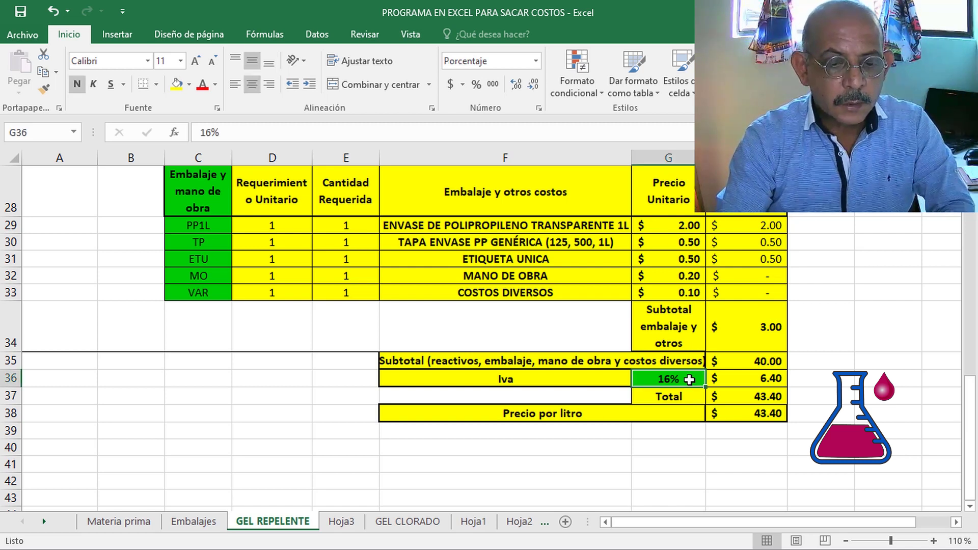
key(BackSpace)
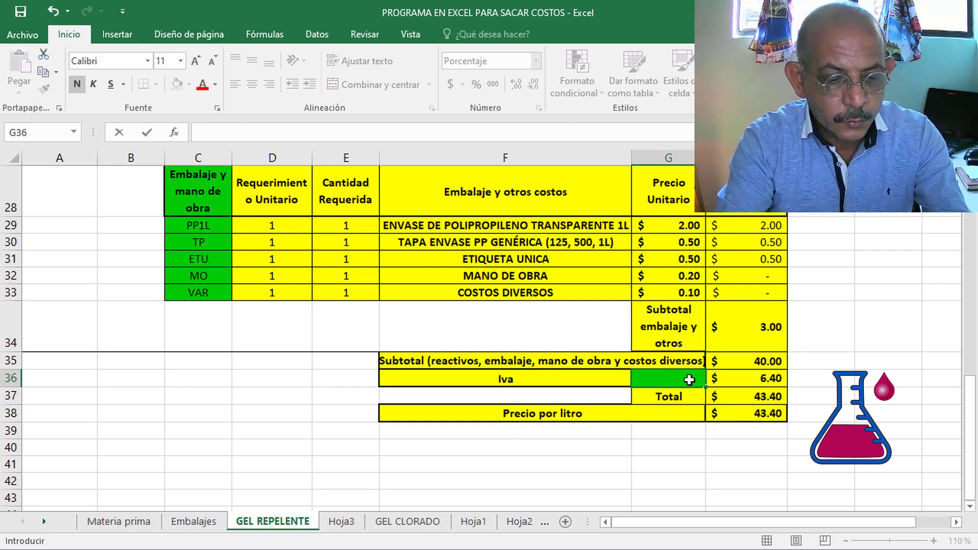
text(8.0)
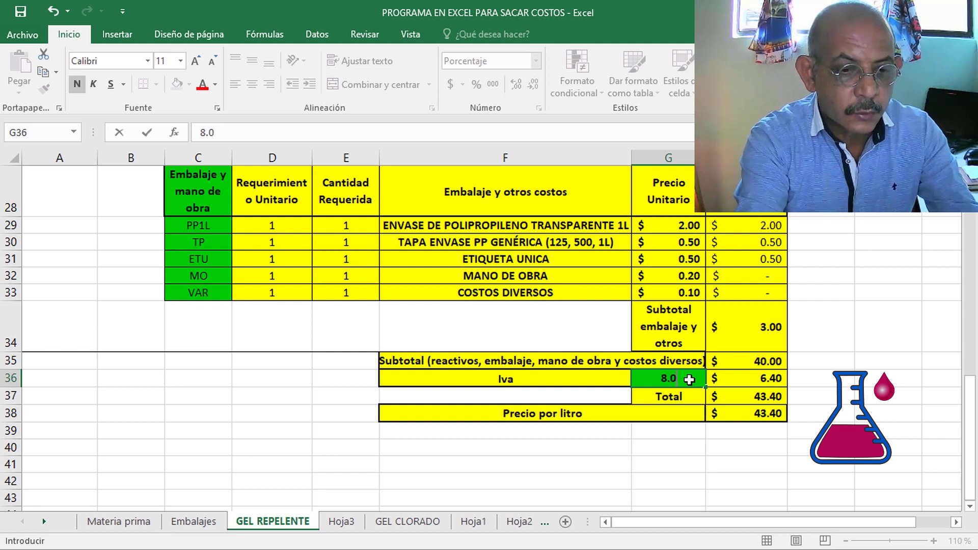
text(%)
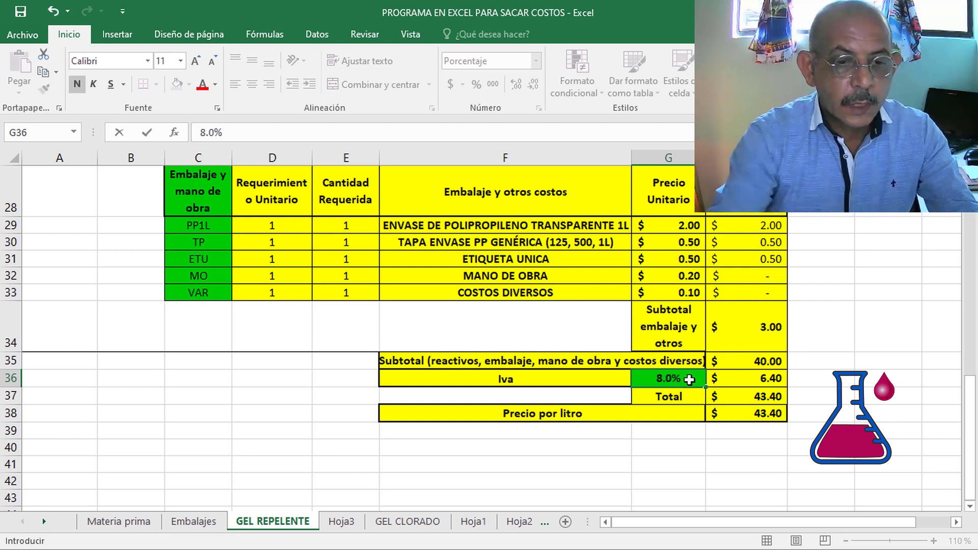
click(817, 375)
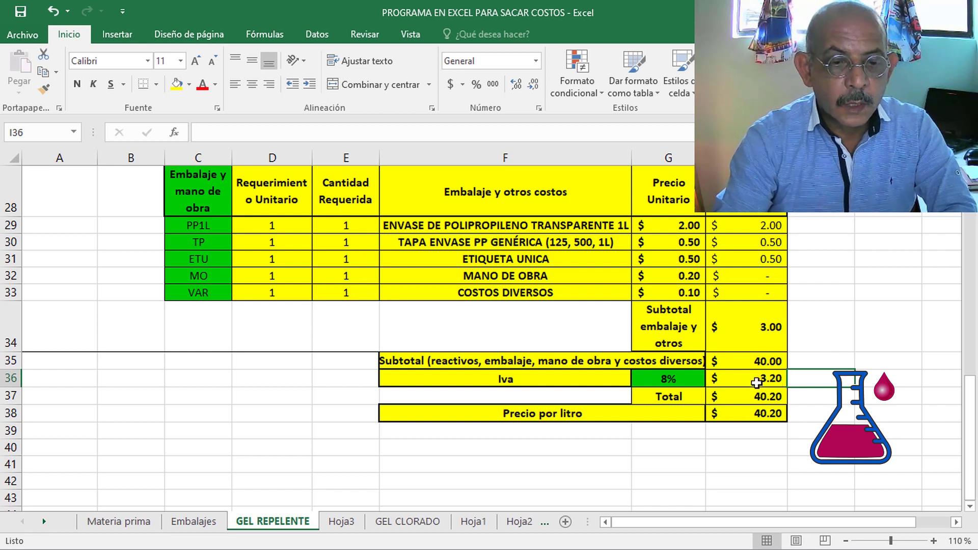
scroll(811, 357, down, 1)
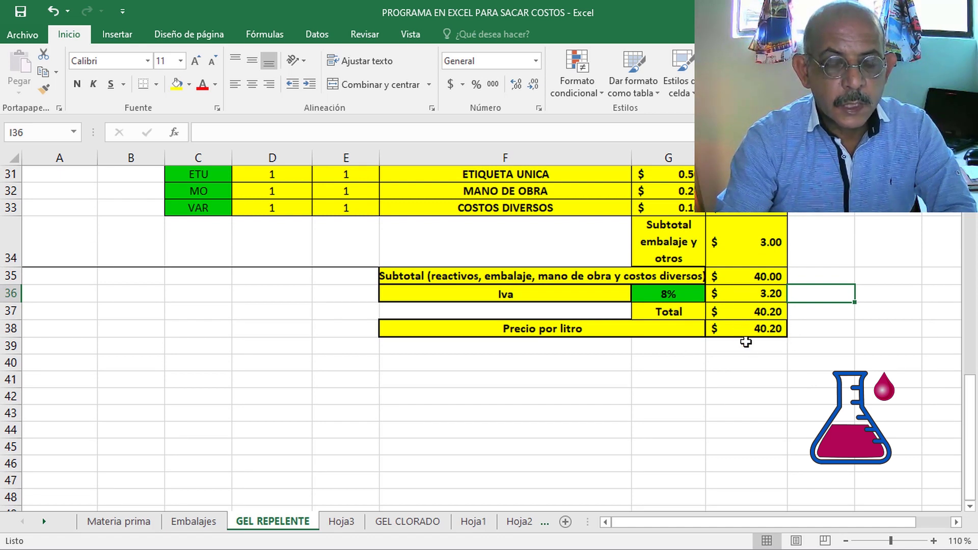
scroll(807, 358, up, 4)
scroll(443, 343, up, 1)
scroll(443, 356, down, 1)
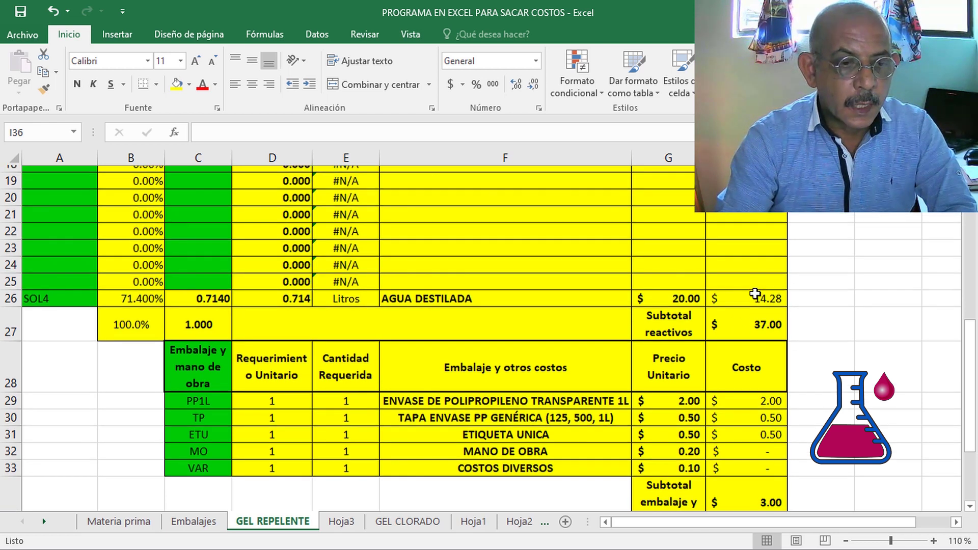
scroll(754, 300, up, 5)
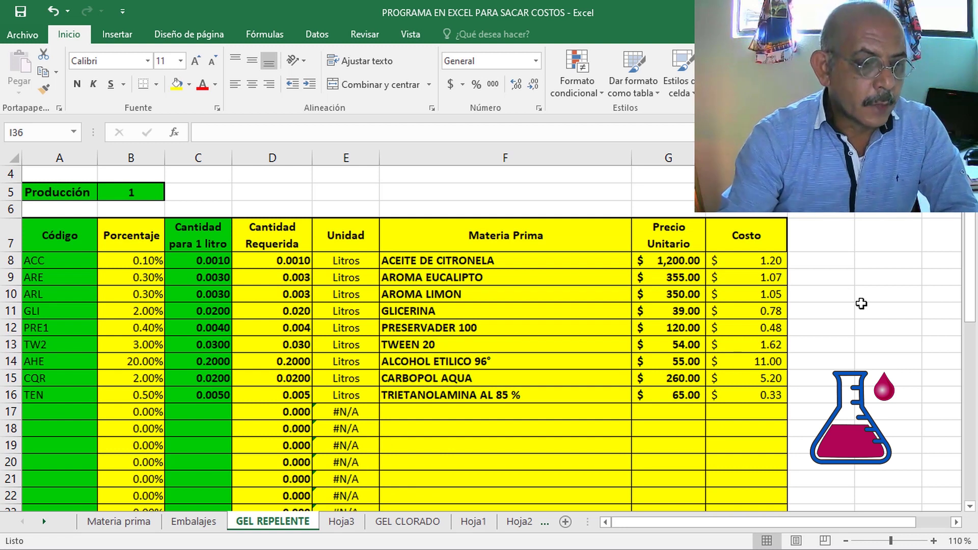
scroll(843, 291, down, 1)
scroll(843, 291, up, 1)
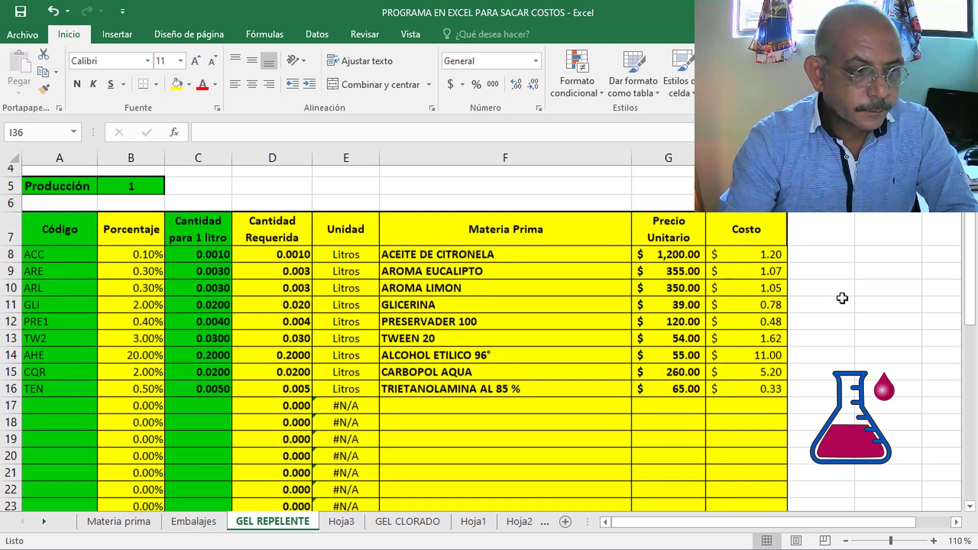
scroll(841, 291, down, 1)
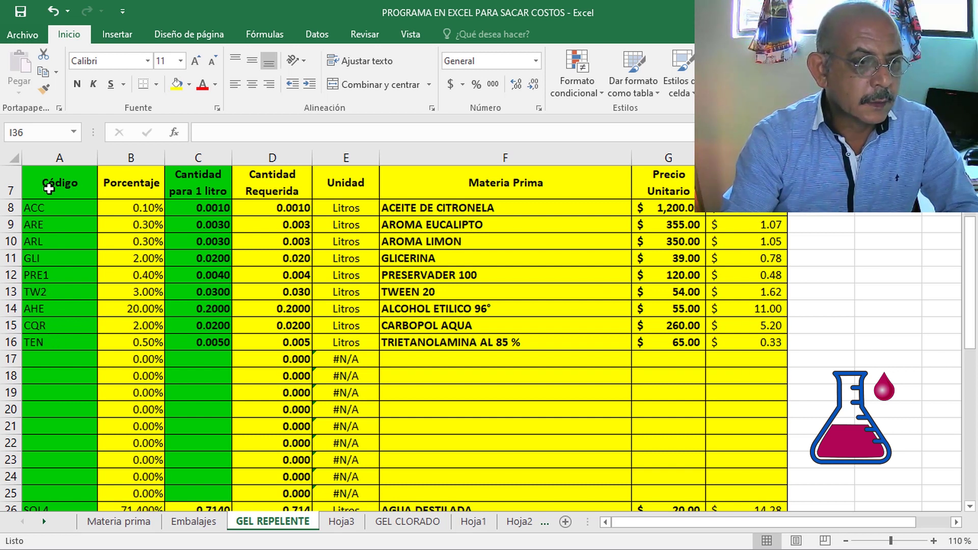
scroll(41, 340, down, 2)
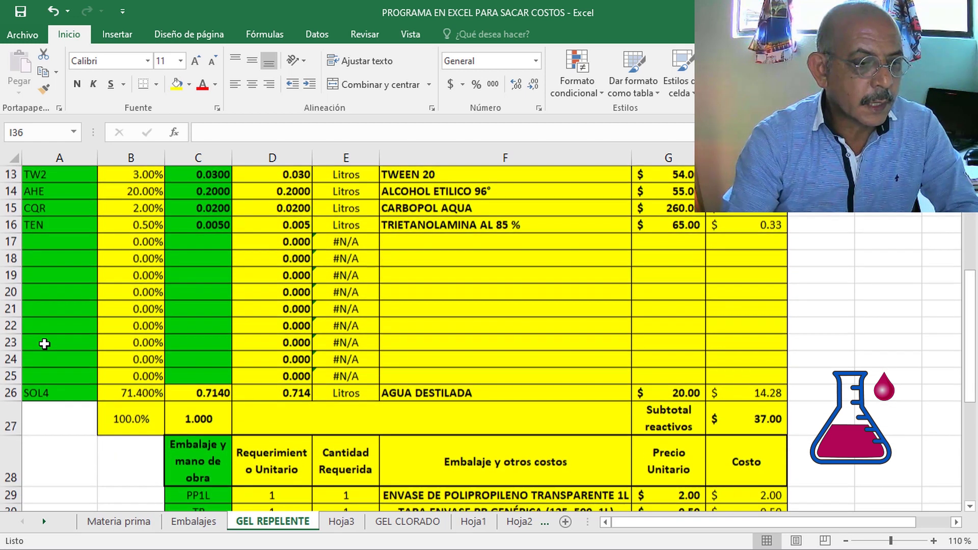
scroll(56, 309, up, 1)
scroll(53, 306, up, 1)
scroll(59, 260, up, 3)
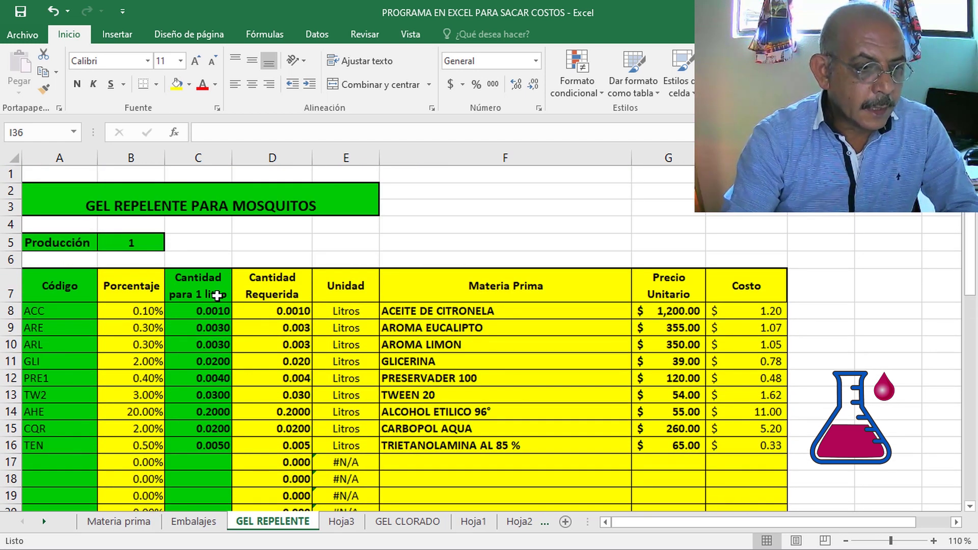
scroll(217, 295, down, 1)
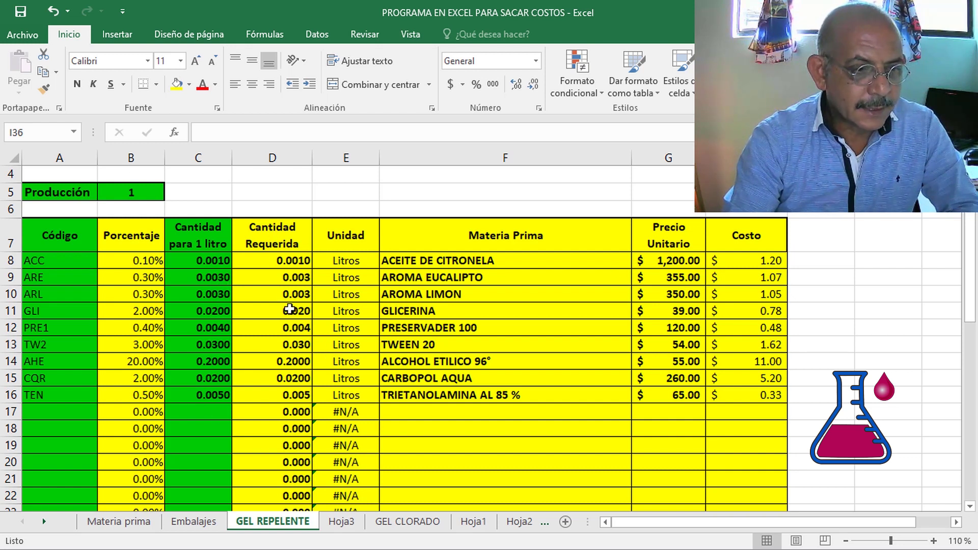
scroll(293, 320, down, 1)
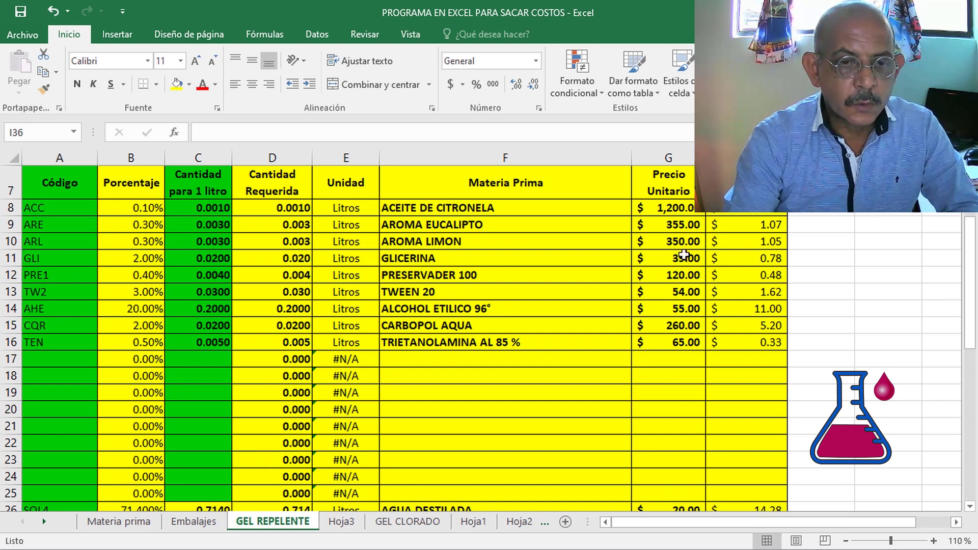
scroll(272, 287, down, 1)
scroll(272, 287, down, 3)
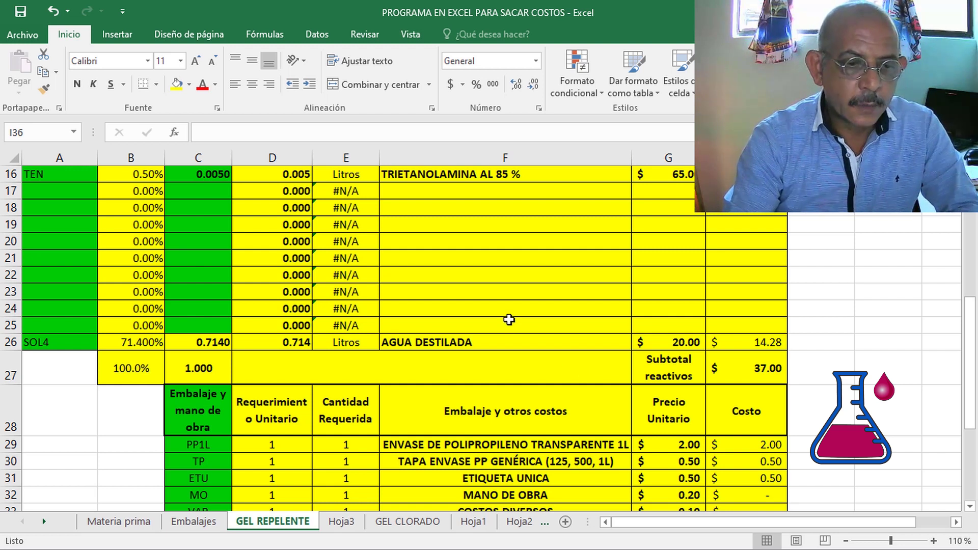
scroll(509, 319, down, 2)
scroll(509, 321, down, 1)
scroll(508, 323, down, 1)
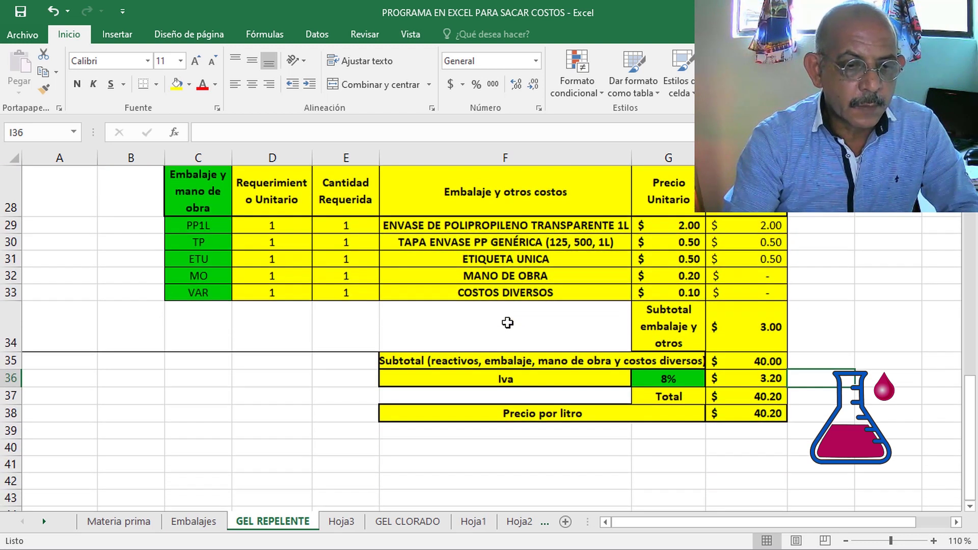
scroll(500, 322, up, 3)
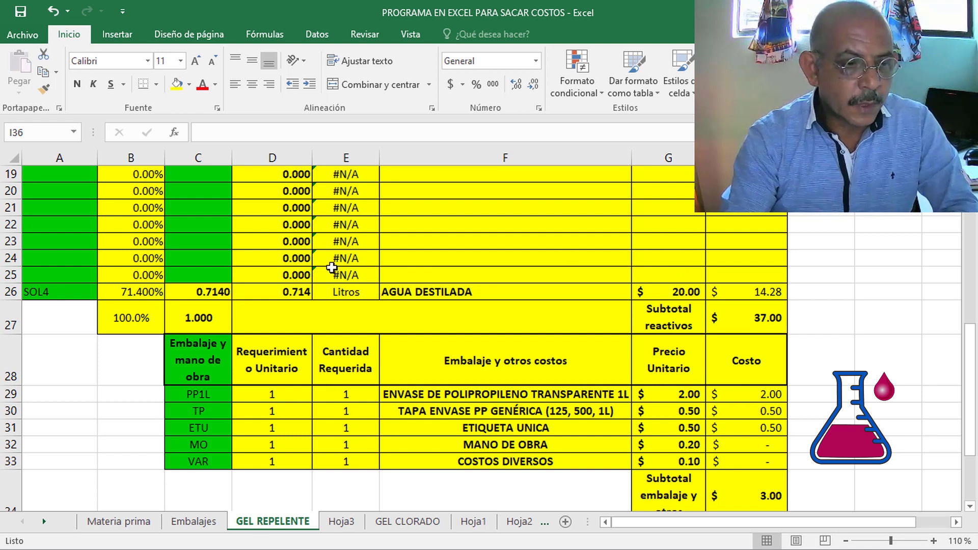
scroll(332, 267, up, 3)
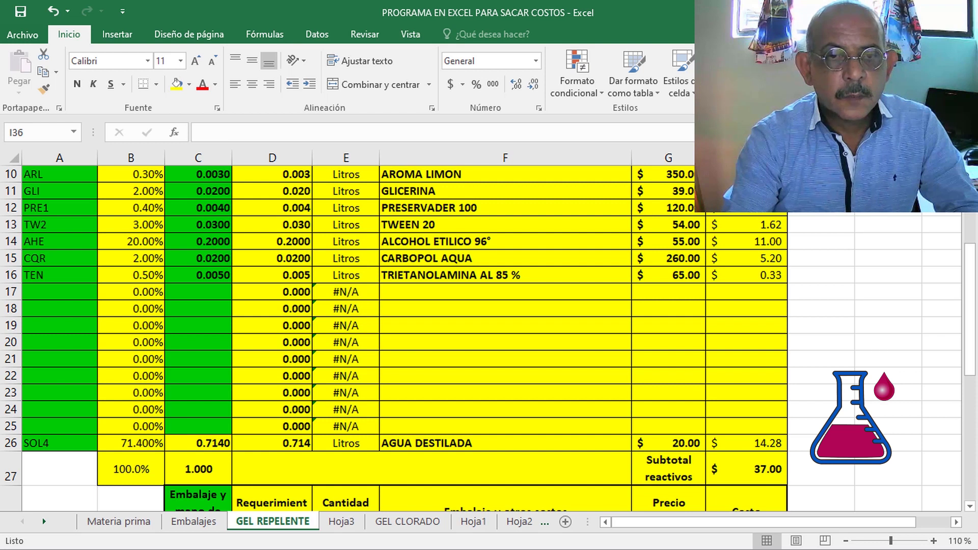
key(ctrl+w)
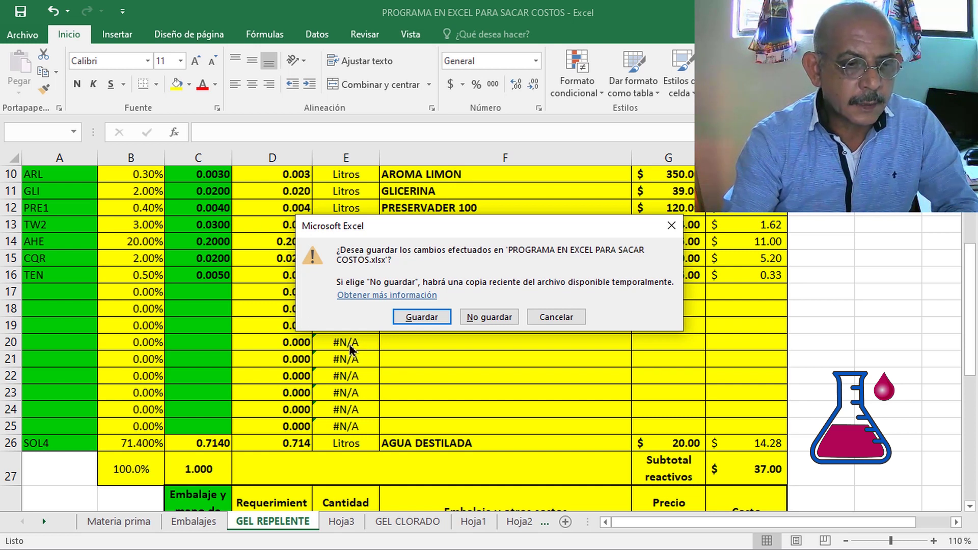
click(504, 318)
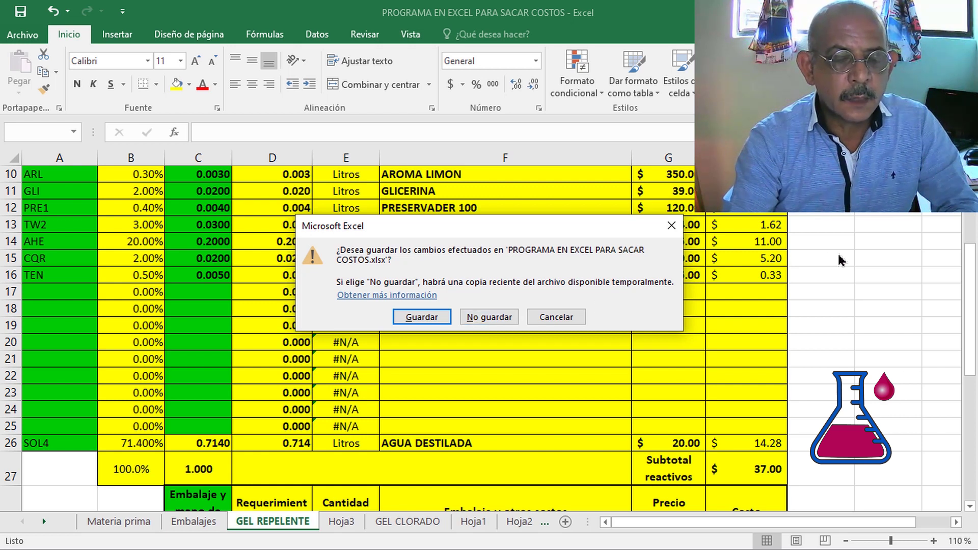
click(565, 316)
scroll(839, 303, down, 2)
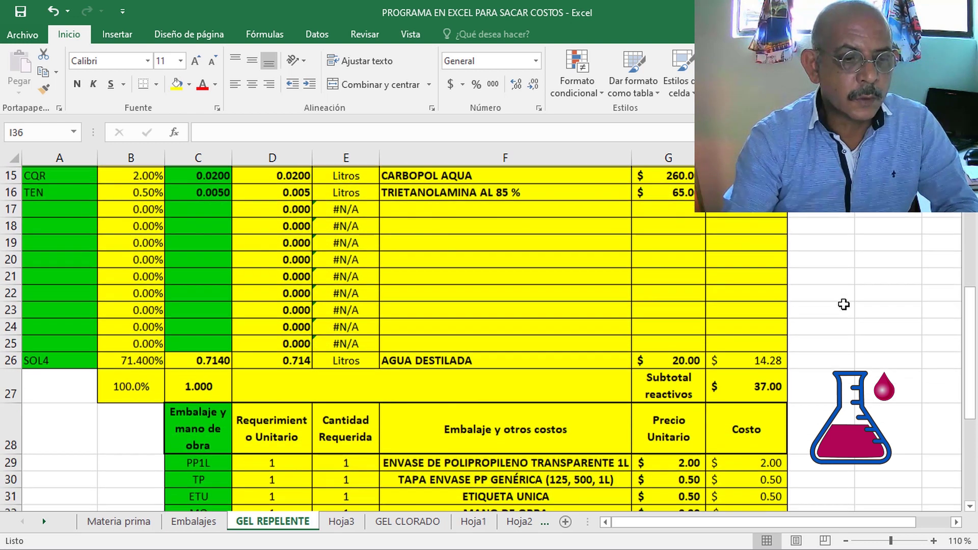
scroll(839, 303, down, 1)
scroll(847, 307, down, 2)
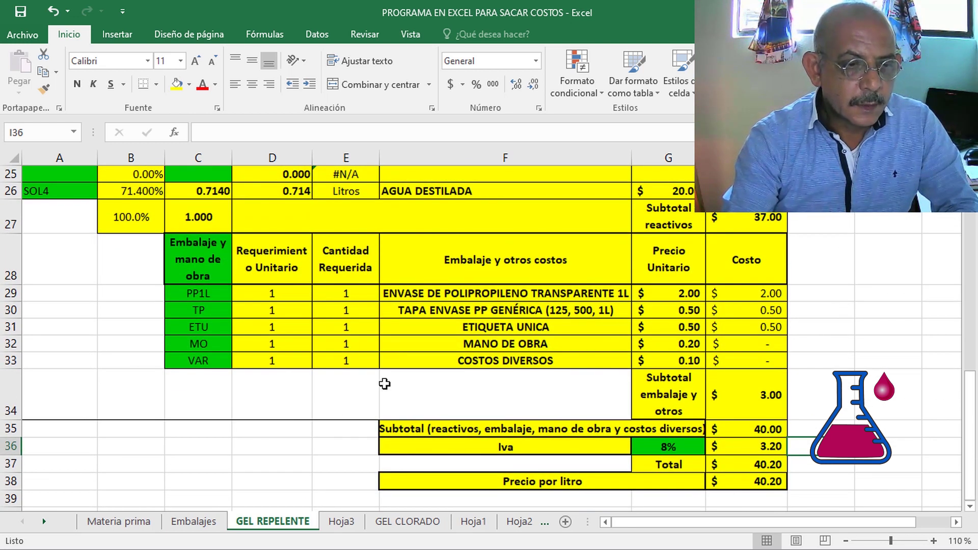
scroll(334, 379, down, 1)
scroll(333, 379, up, 1)
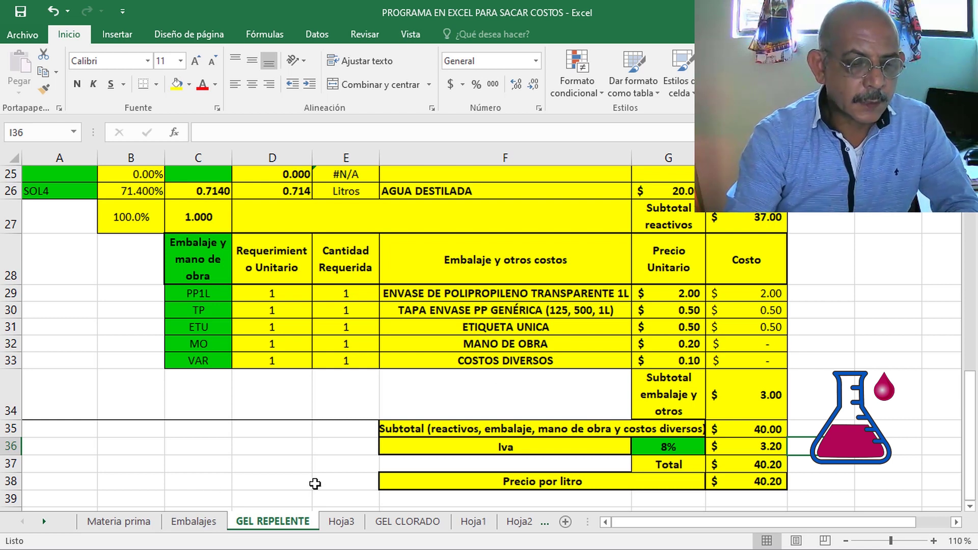
Return to the top of the GEL REPELENTE sheet and save the workbook
scroll(818, 320, up, 3)
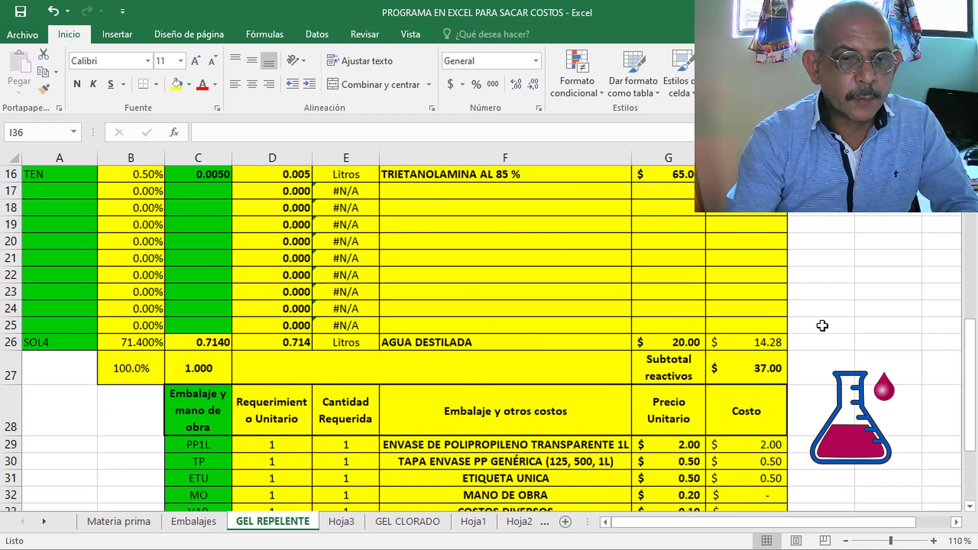
scroll(815, 332, up, 1)
scroll(813, 339, up, 4)
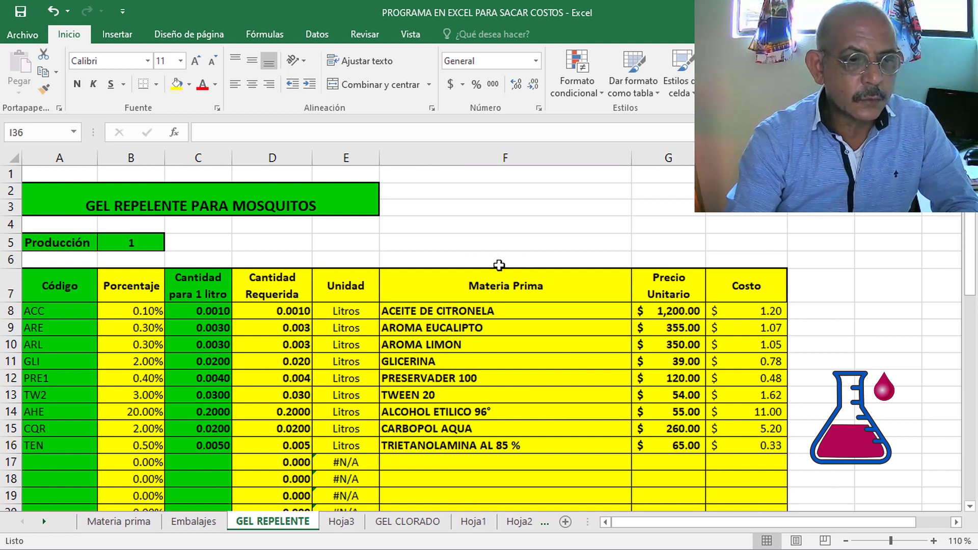
scroll(468, 238, down, 1)
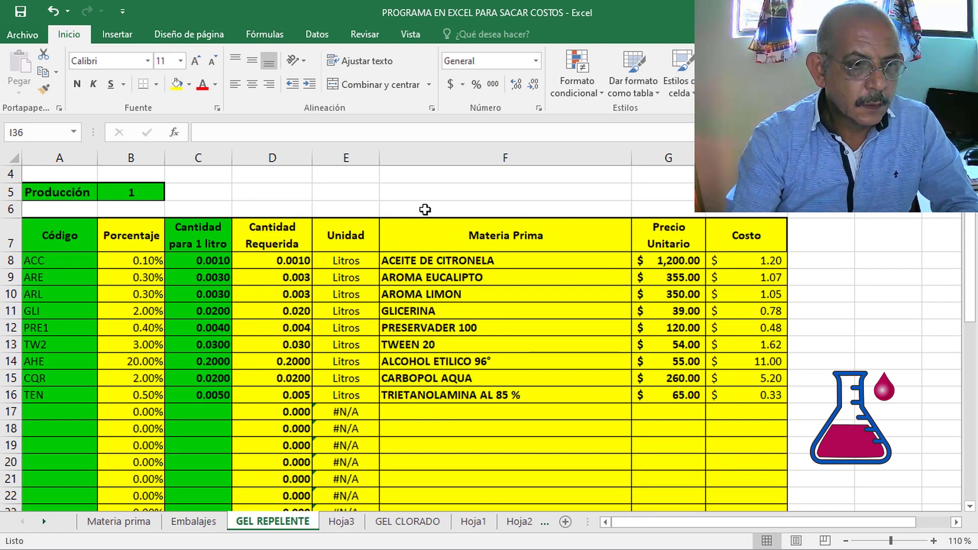
scroll(426, 212, up, 1)
scroll(467, 344, down, 2)
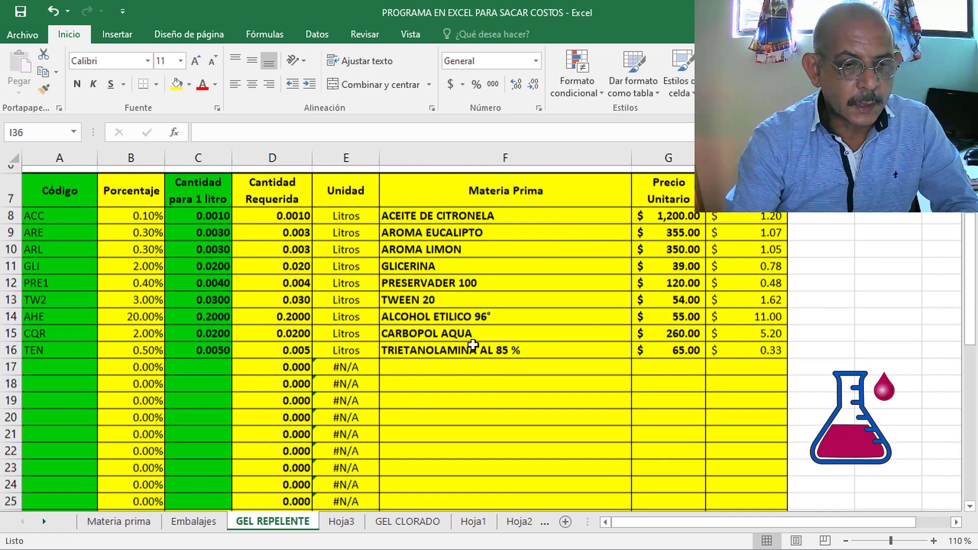
scroll(472, 346, down, 2)
scroll(474, 345, down, 1)
scroll(473, 346, down, 2)
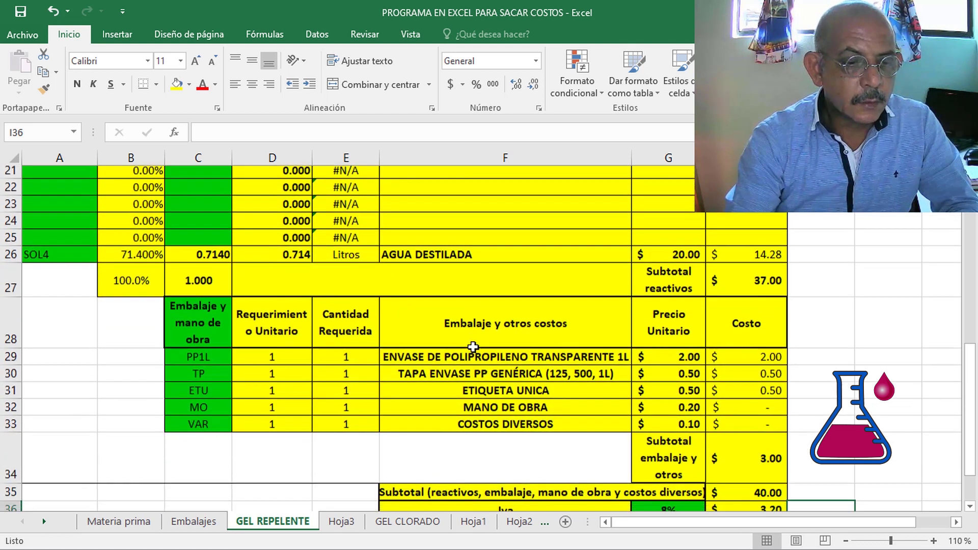
scroll(473, 347, up, 5)
scroll(381, 265, up, 2)
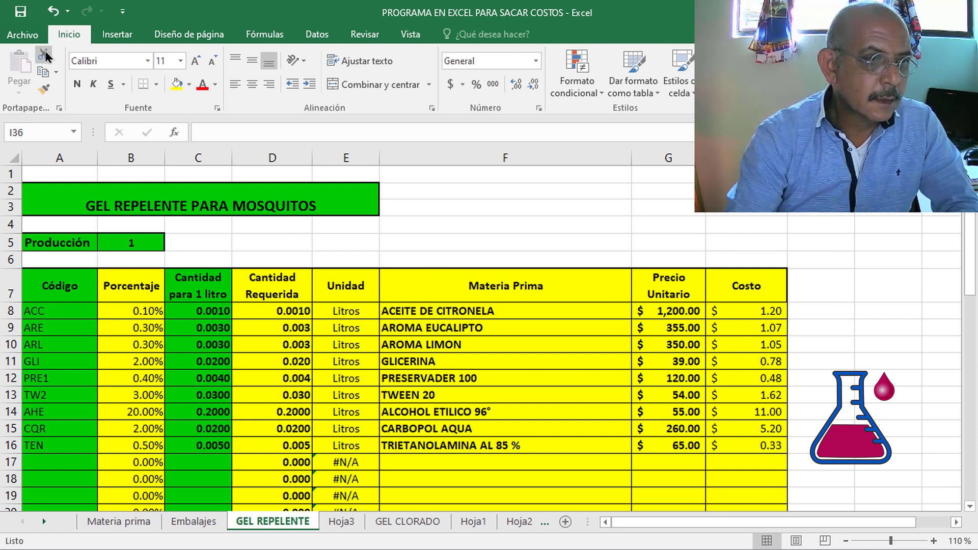
click(20, 12)
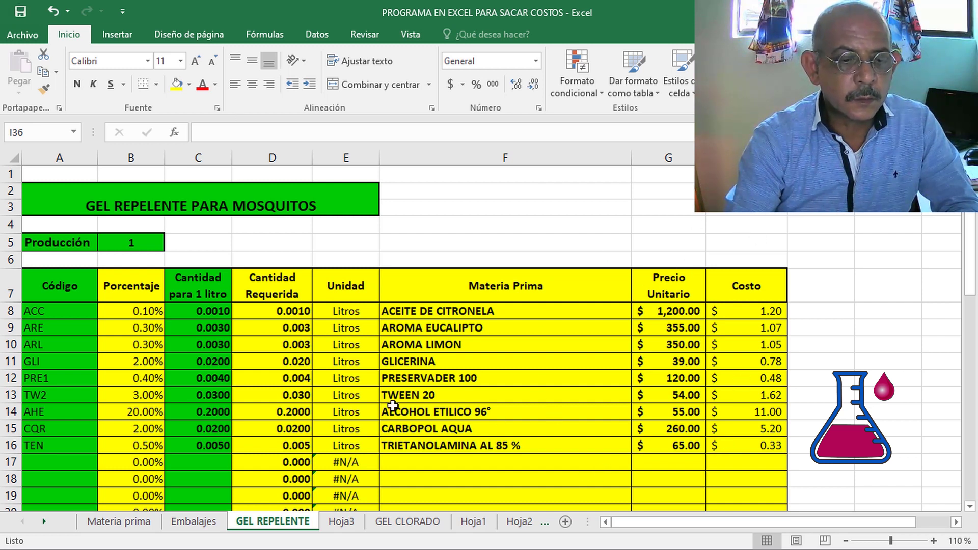
scroll(403, 387, down, 2)
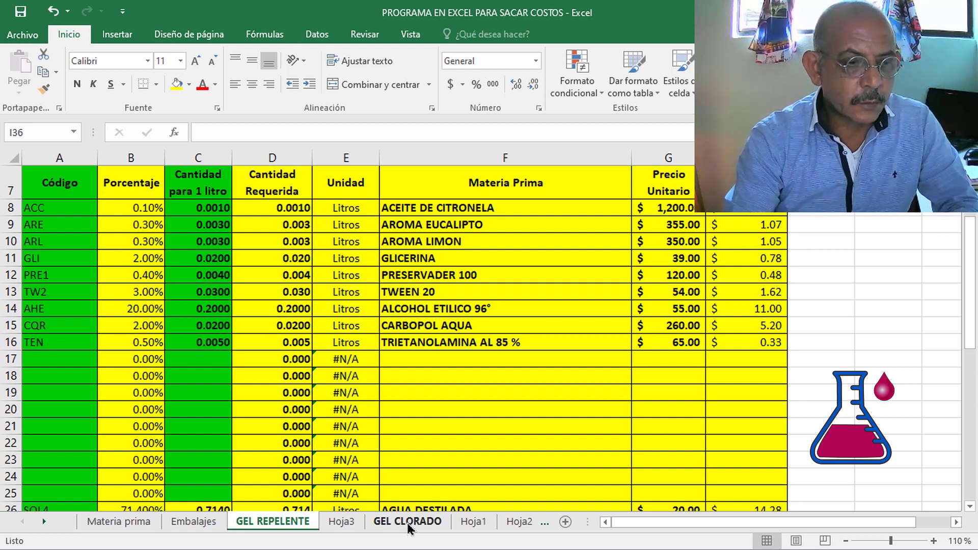
On the GEL CLORADO sheet, type GEL CLORADO into the merged A2:E3 title banner
click(409, 522)
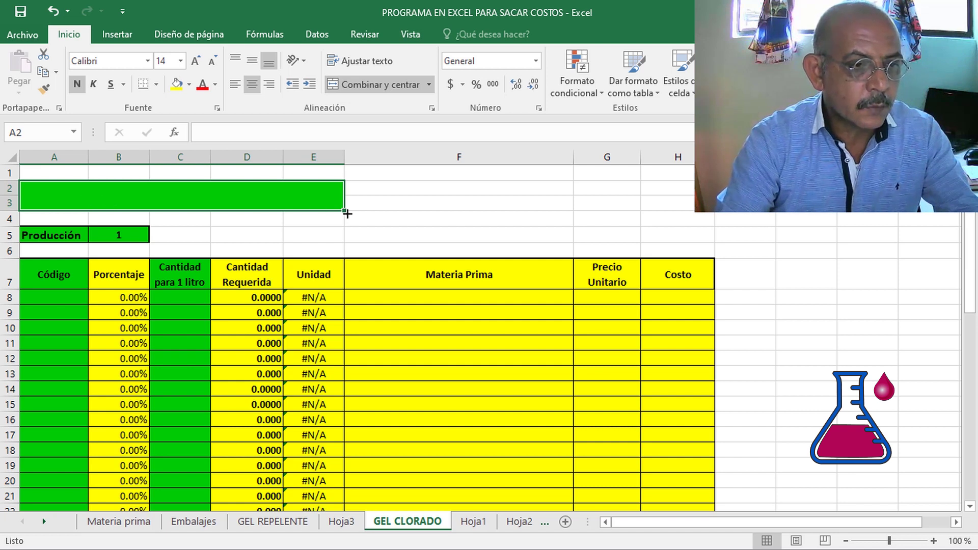
click(435, 202)
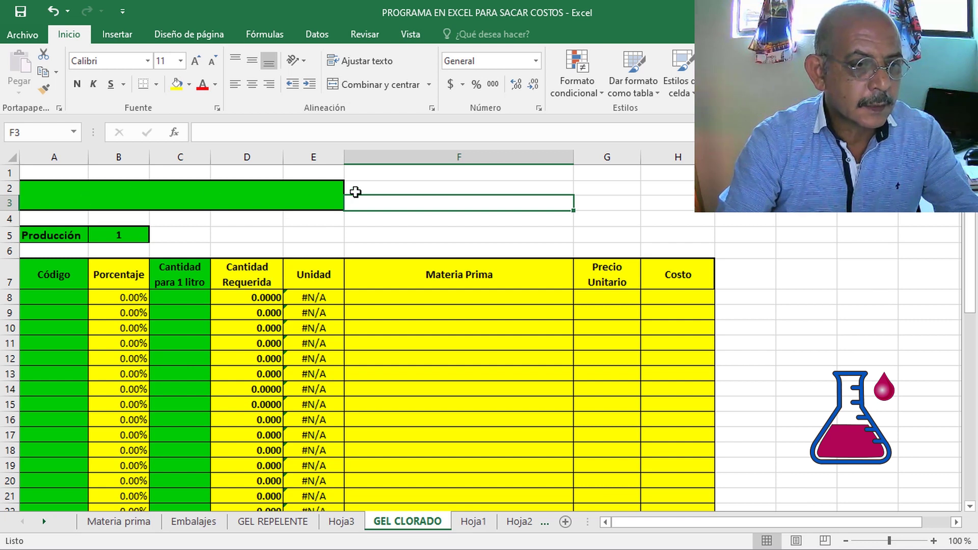
click(265, 195)
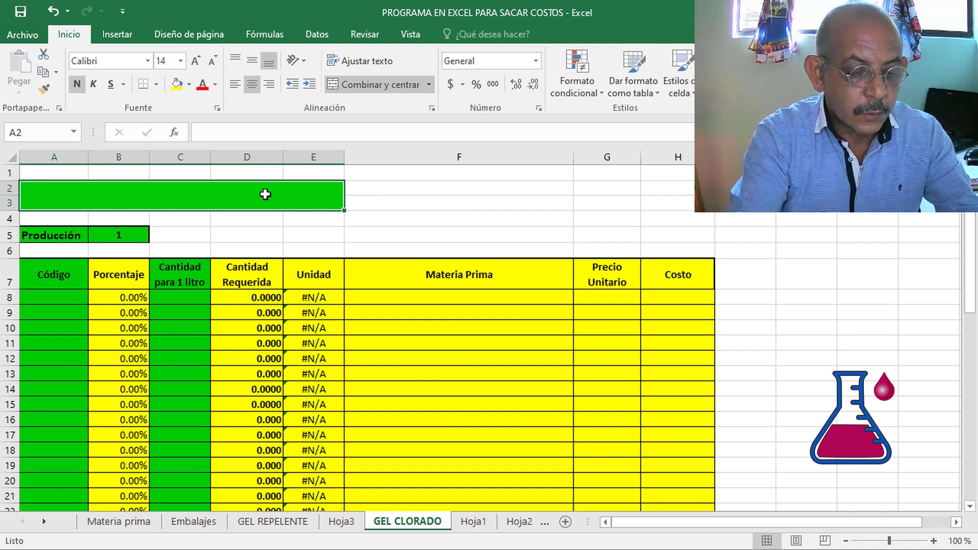
text(GEL CLORADO)
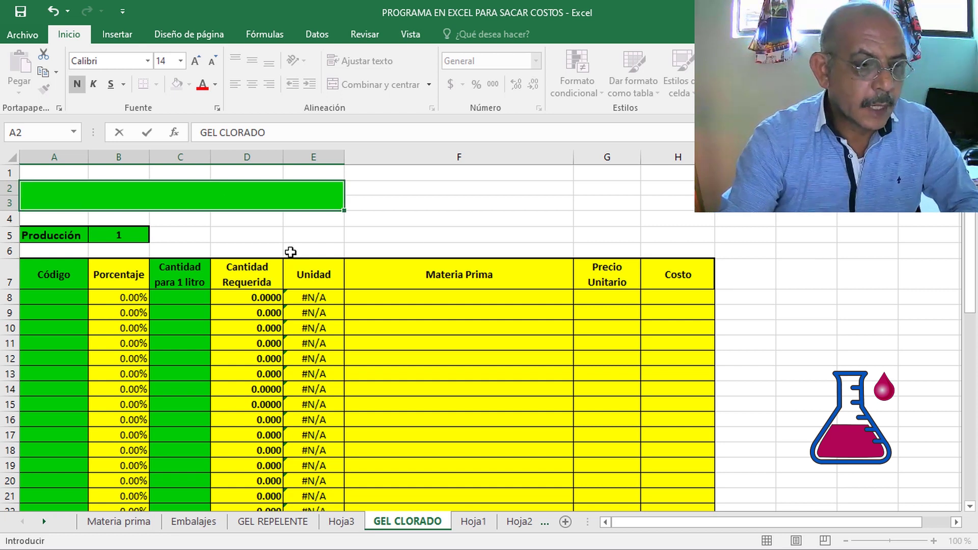
scroll(290, 251, down, 1)
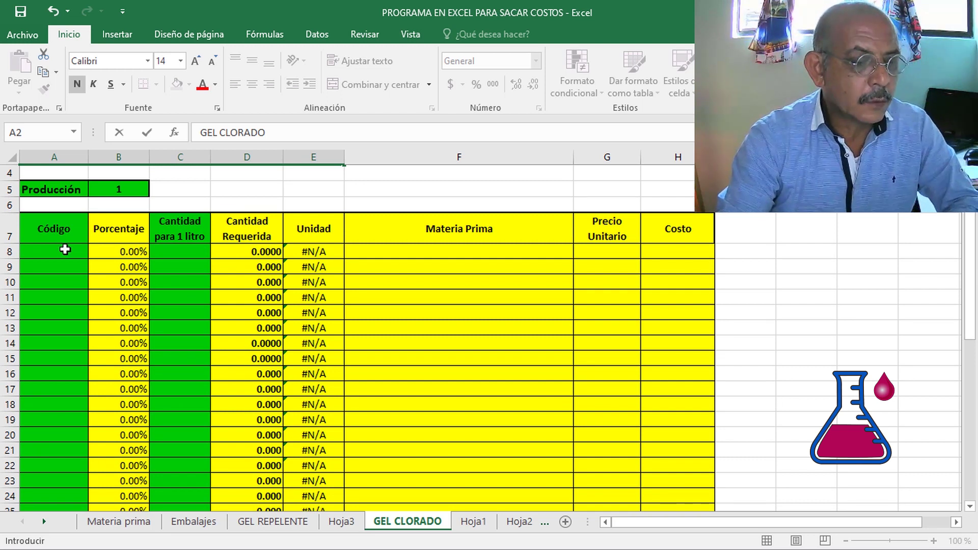
Show the Materia prima list at rows 46–64, FORMOL AL 35 % to PERBORATO DE SODIO
click(112, 525)
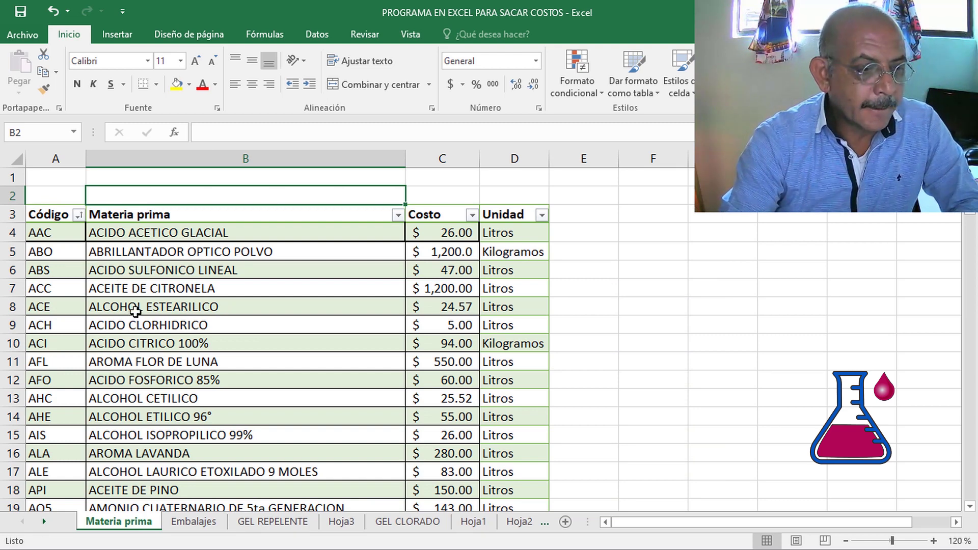
scroll(138, 308, down, 2)
scroll(141, 337, down, 1)
scroll(152, 308, down, 3)
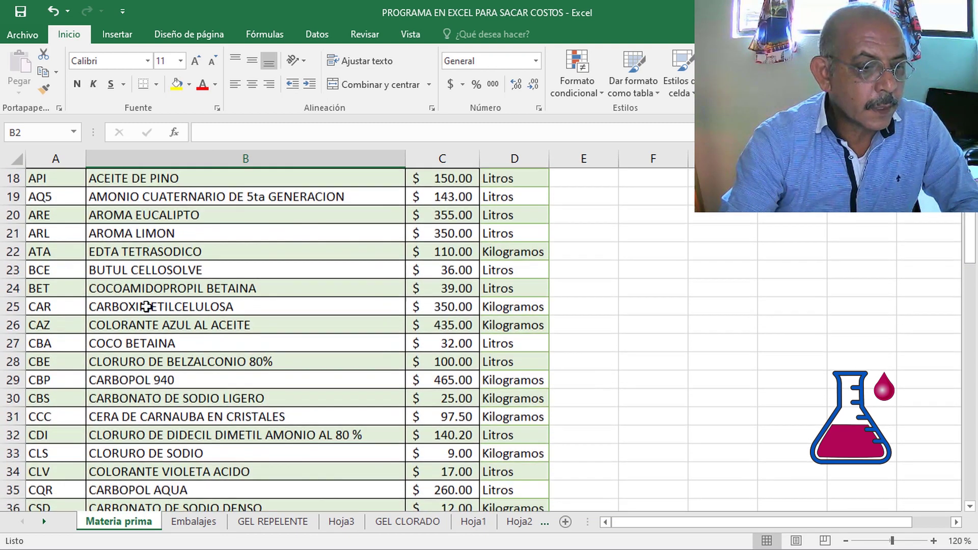
scroll(152, 310, down, 3)
scroll(153, 312, down, 2)
scroll(154, 314, down, 1)
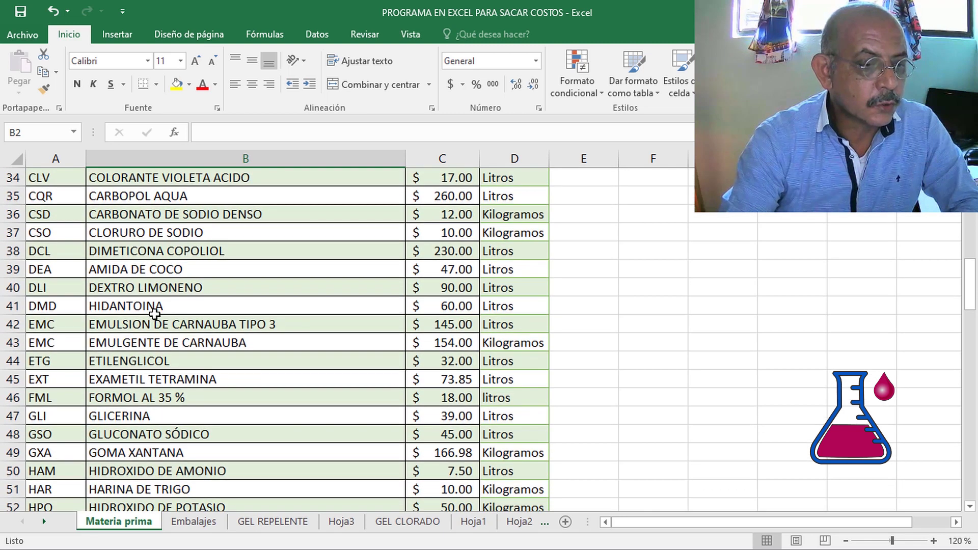
scroll(156, 316, down, 3)
scroll(156, 317, down, 1)
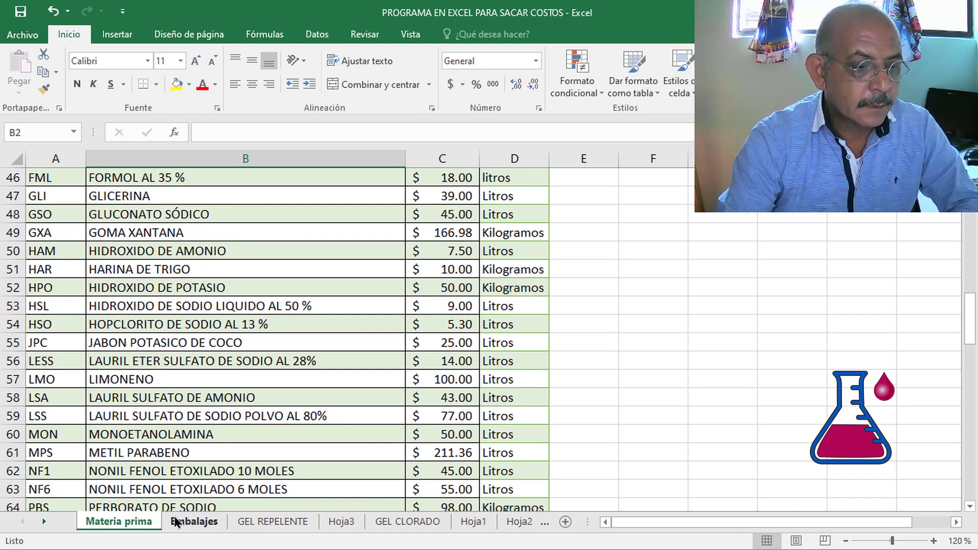
Enter code LESS in A8 with a quantity of 0.250 per litre, costing $3.50
click(408, 522)
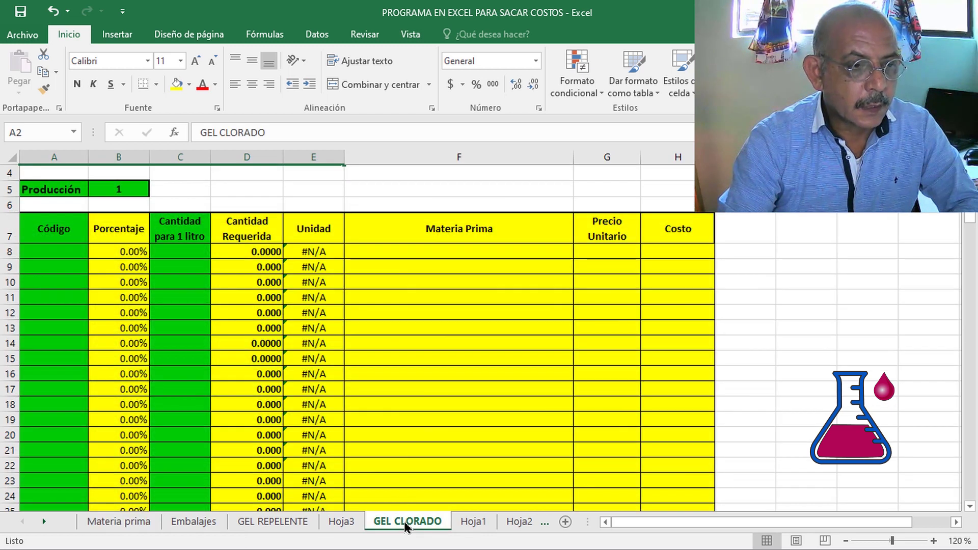
click(56, 250)
text(LESS)
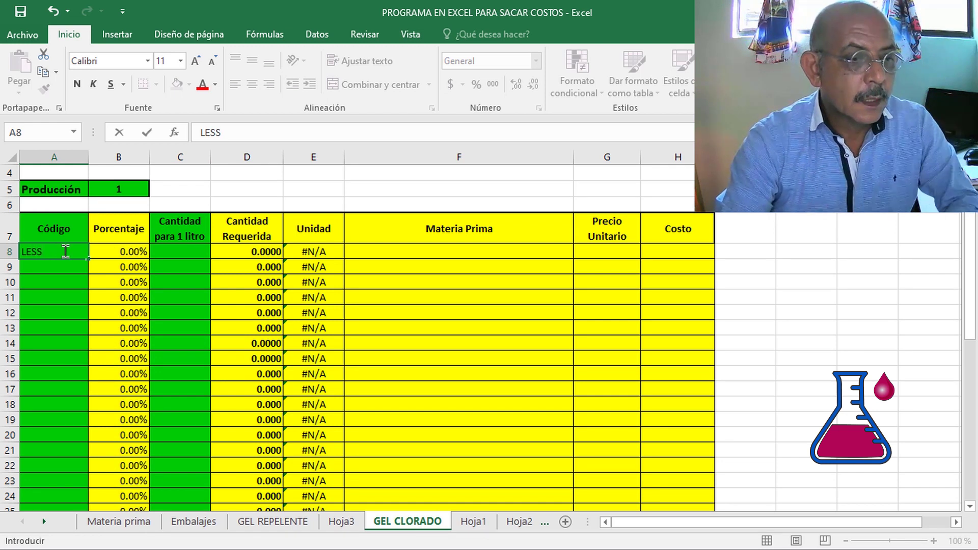
click(193, 251)
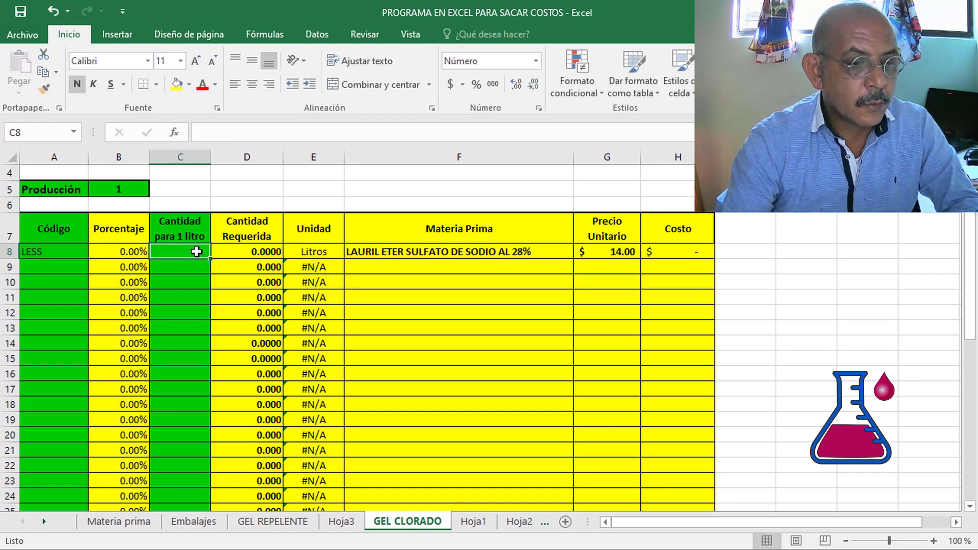
text(.250)
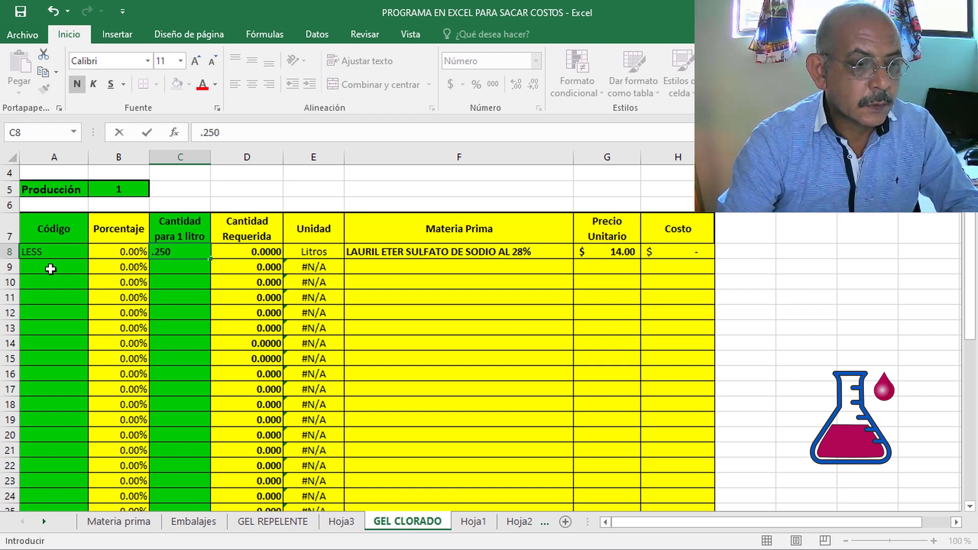
click(791, 266)
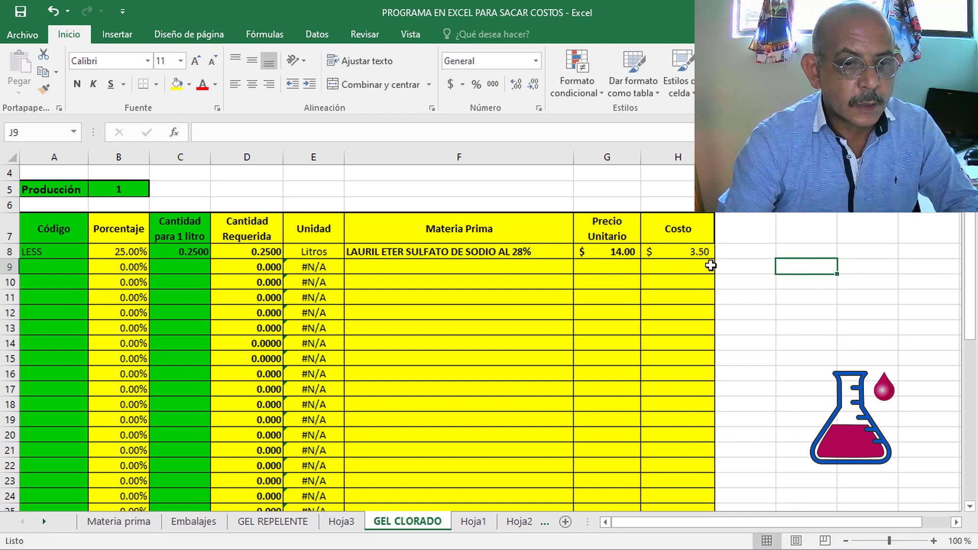
click(45, 270)
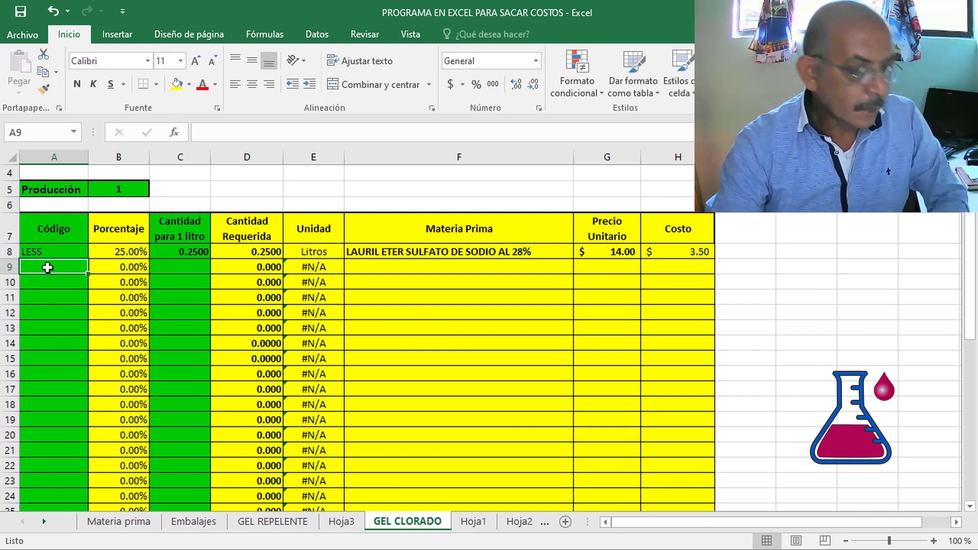
Enter code HSO in A9 with a quantity of 0.250 per litre, costing $1.33
click(119, 520)
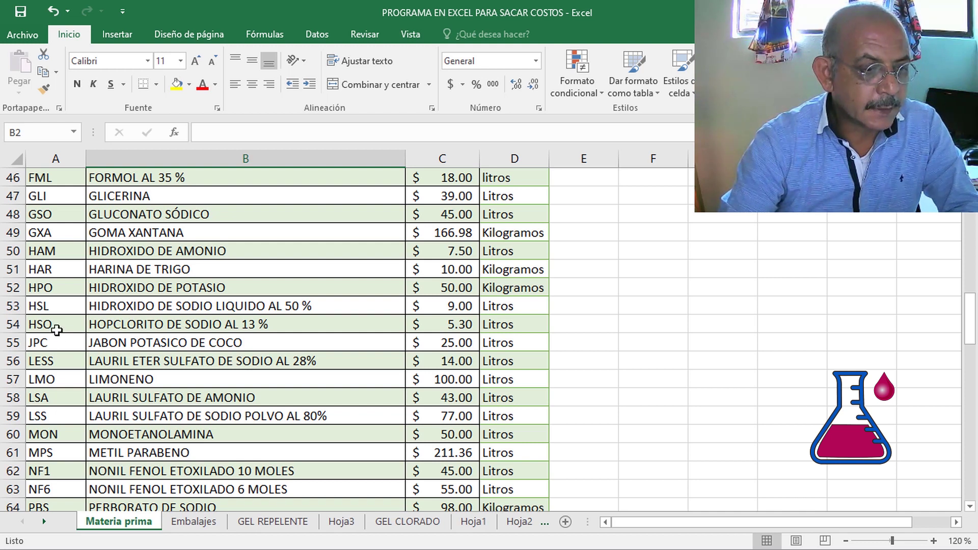
click(407, 523)
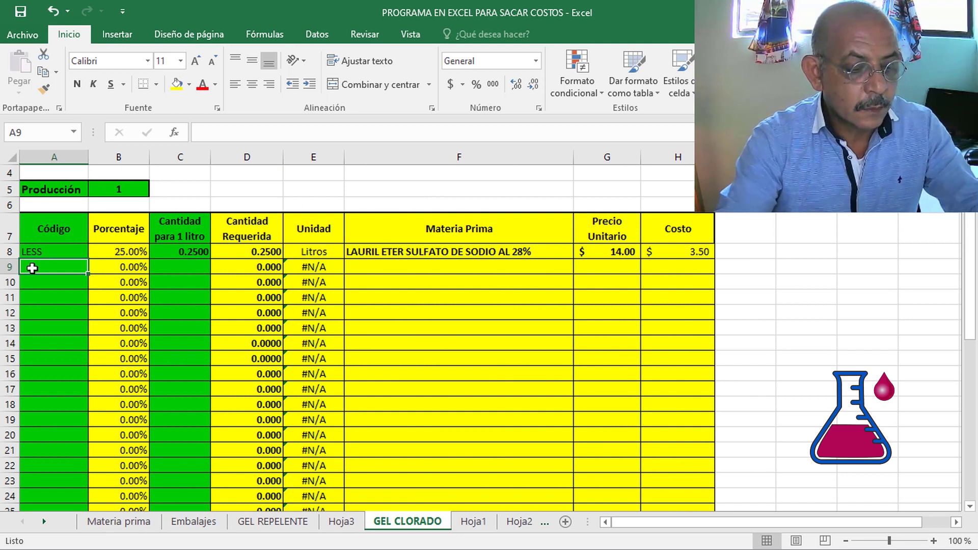
text(HSO)
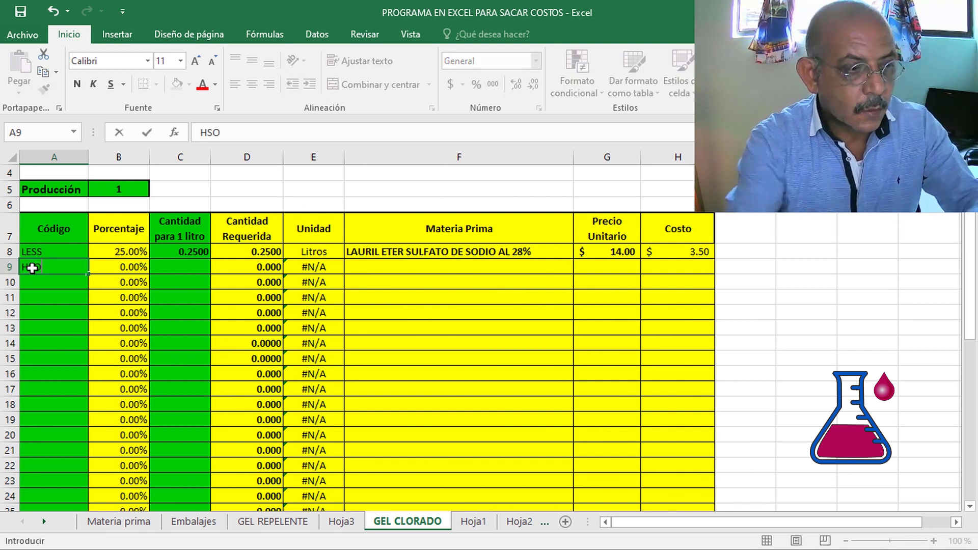
click(191, 265)
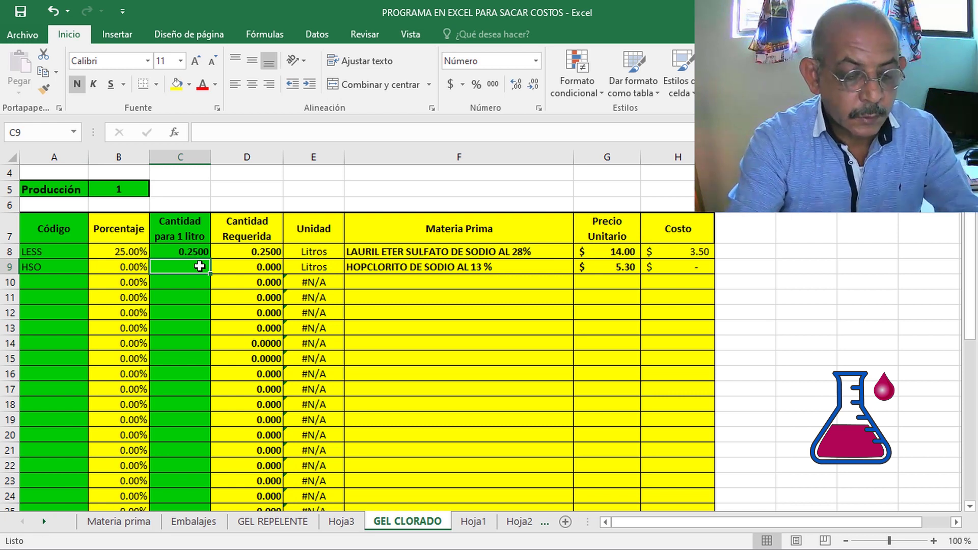
text(.250)
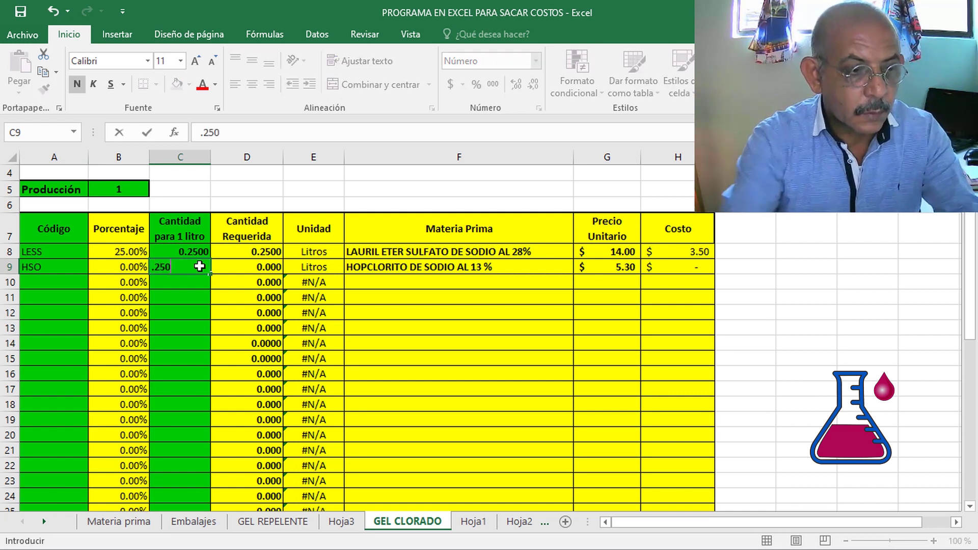
click(784, 317)
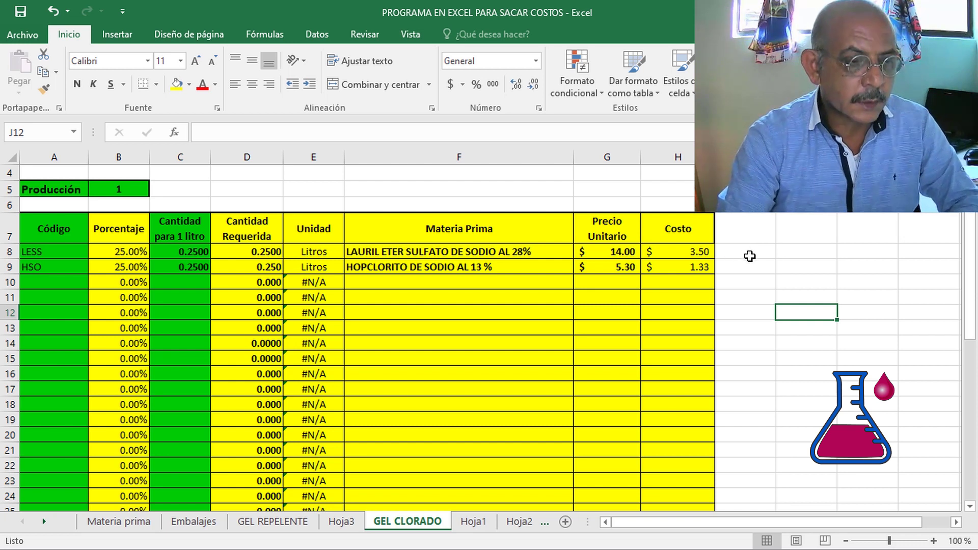
Enter code HSL in A10 with a quantity of 0.001 per litre, costing $0.01
click(34, 284)
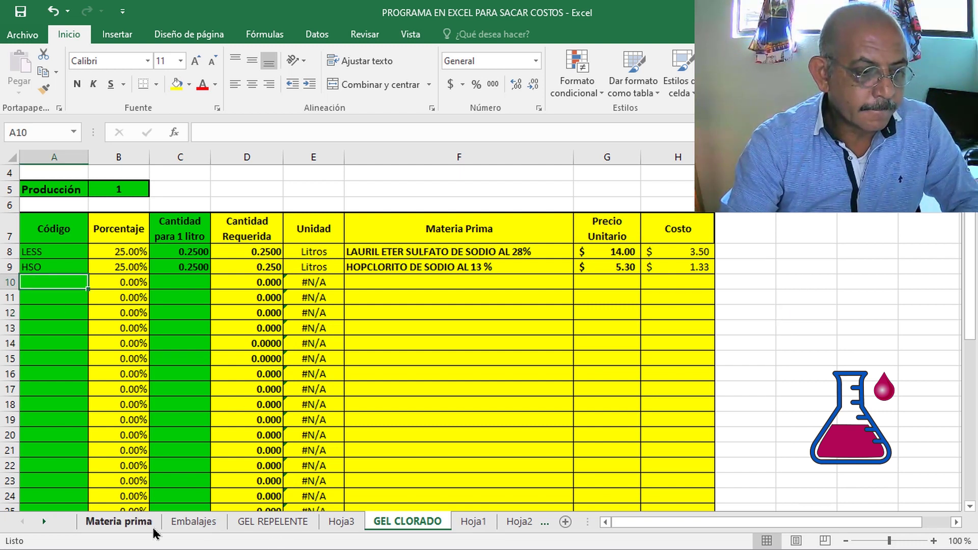
click(110, 525)
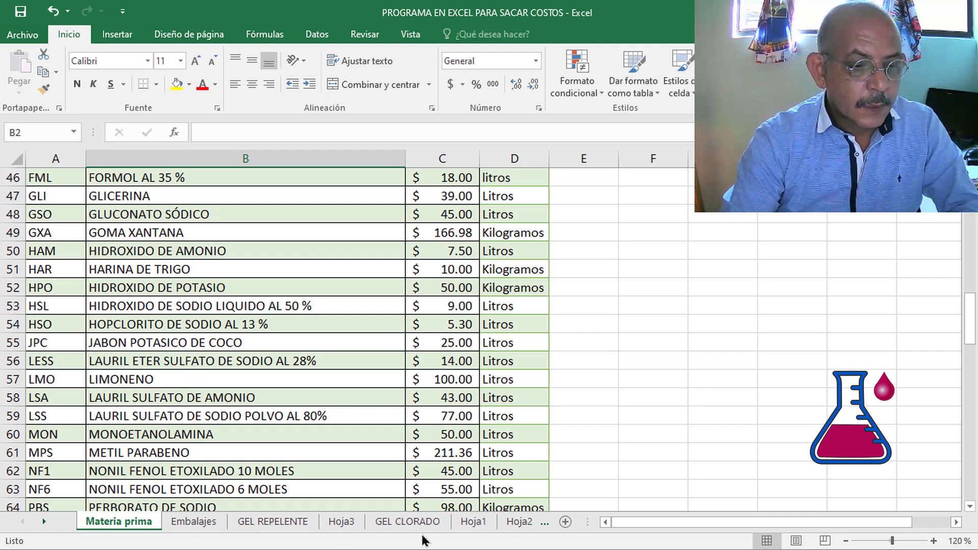
click(408, 521)
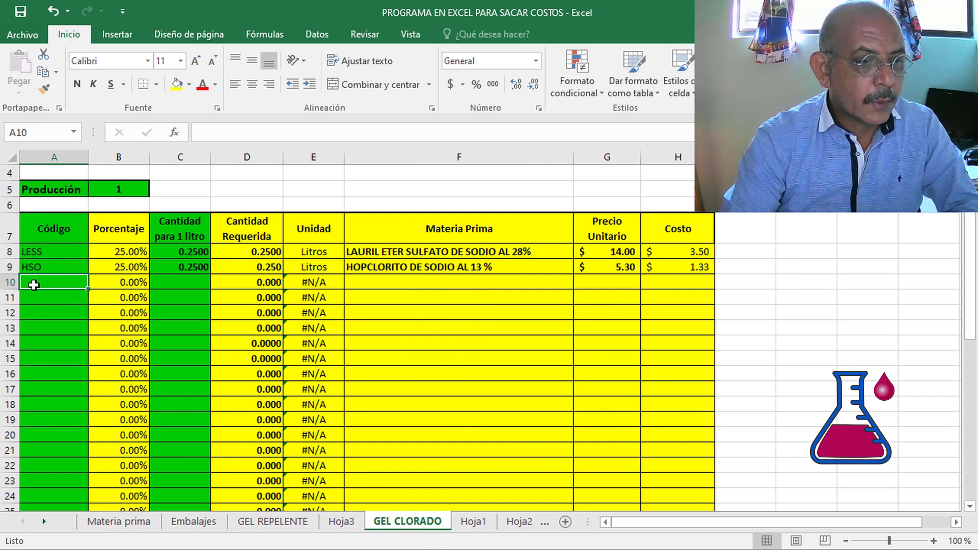
text(HSL)
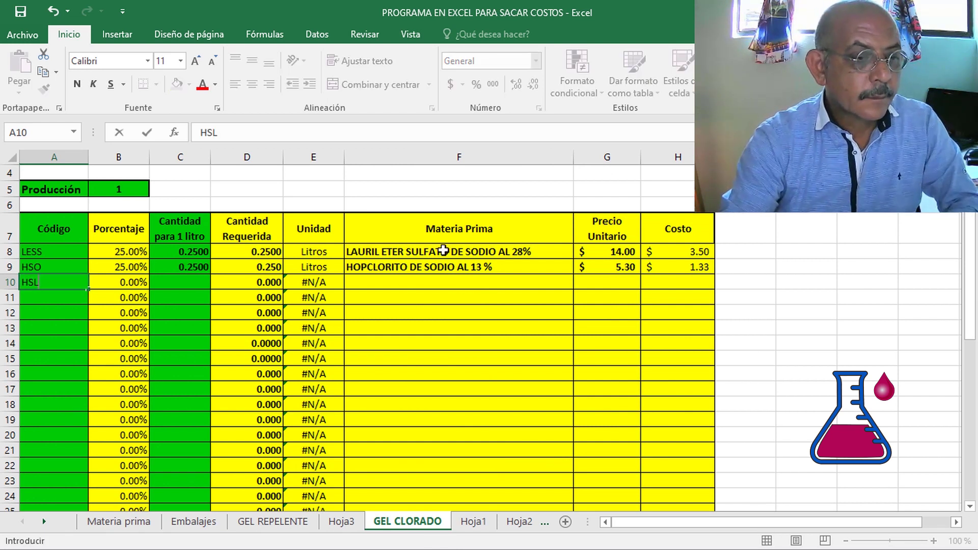
click(195, 284)
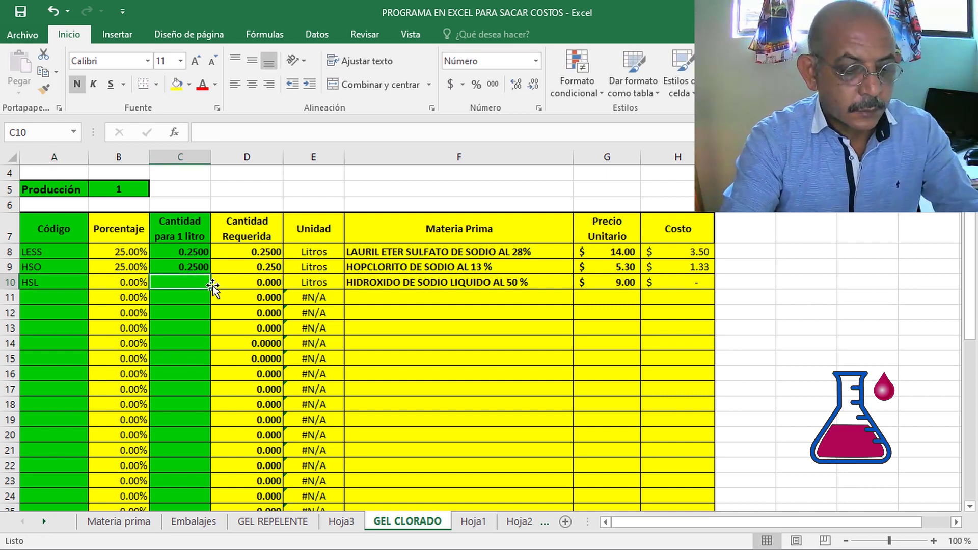
text(.)
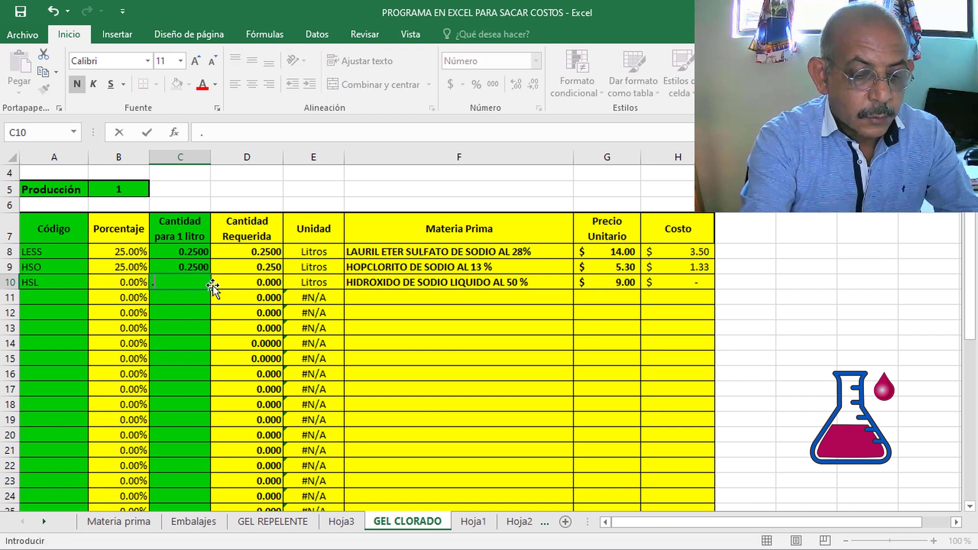
text(001)
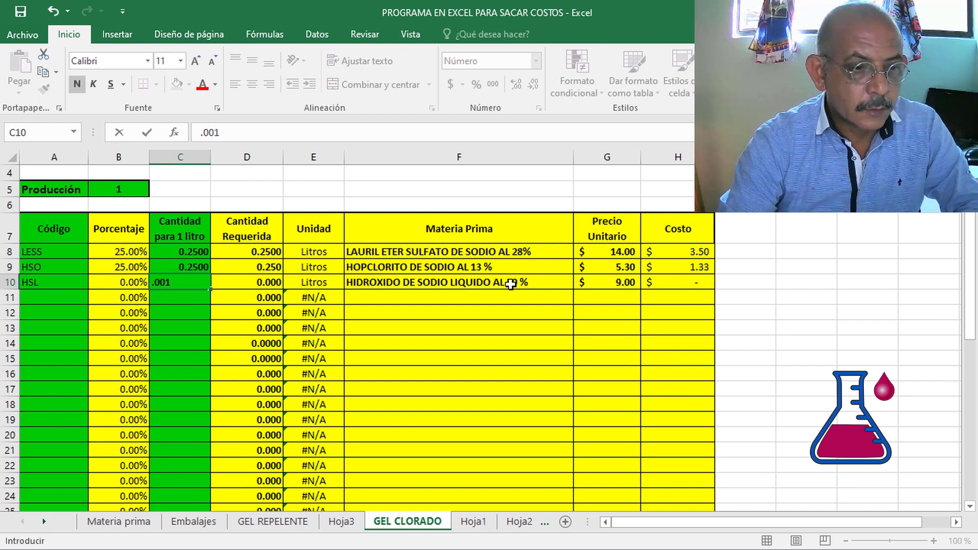
click(780, 309)
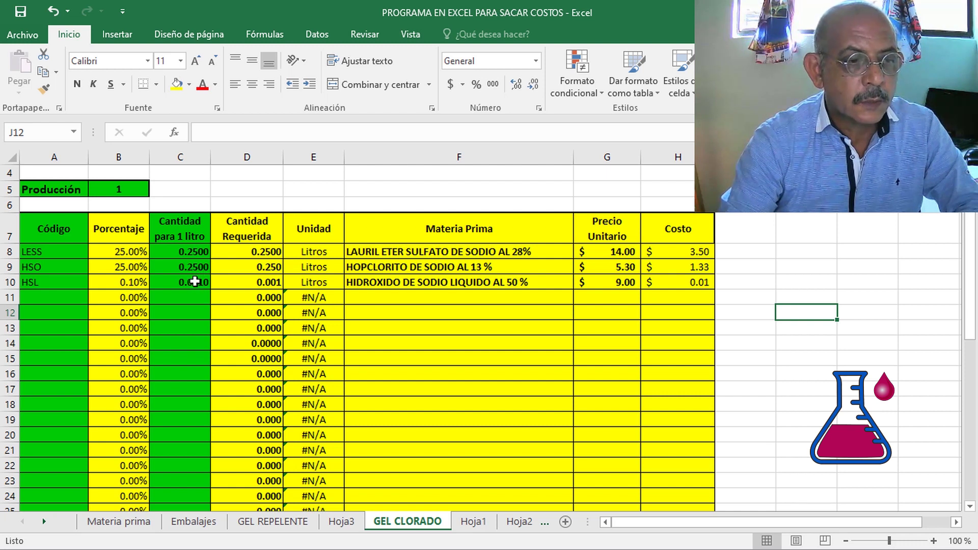
Clear the SOL1 code from cell A26 of the GEL CLORADO sheet
scroll(696, 263, down, 1)
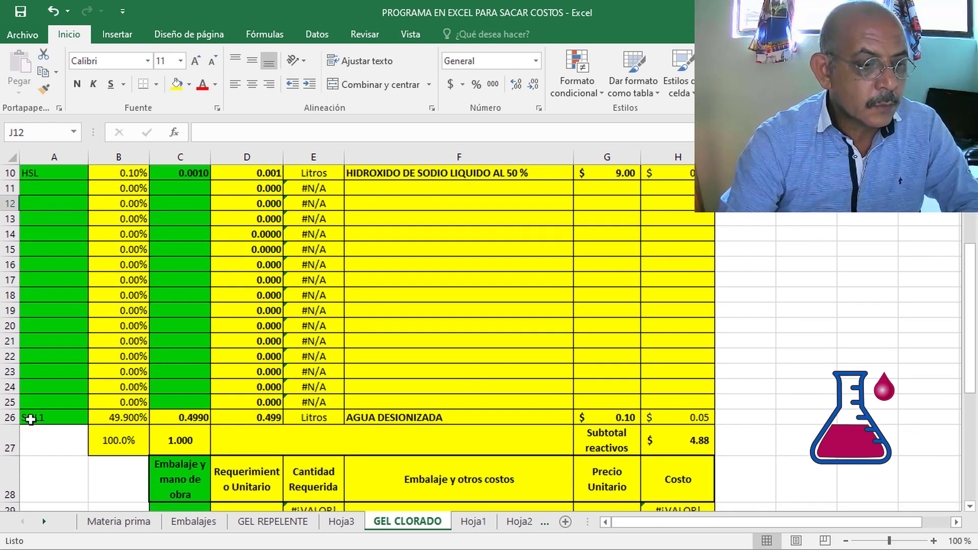
click(56, 418)
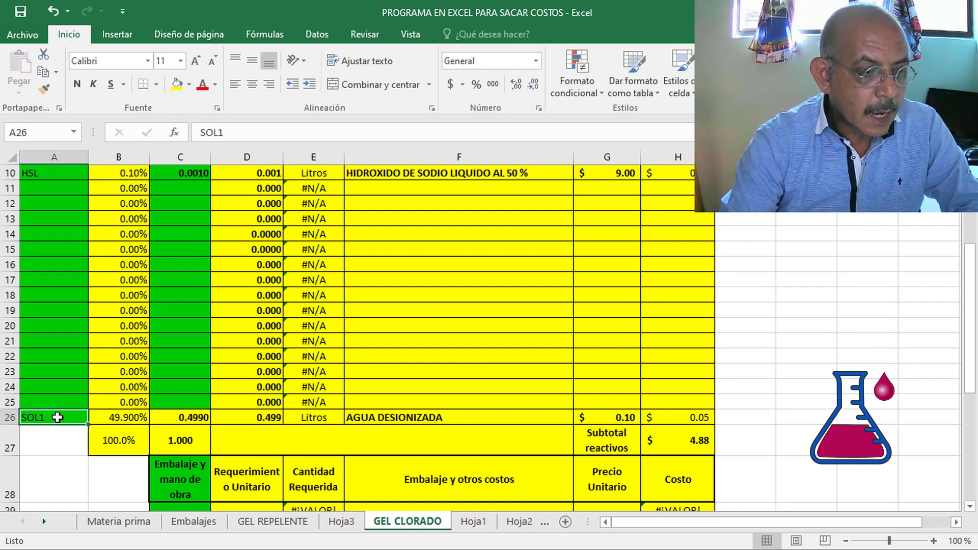
key(BackSpace)
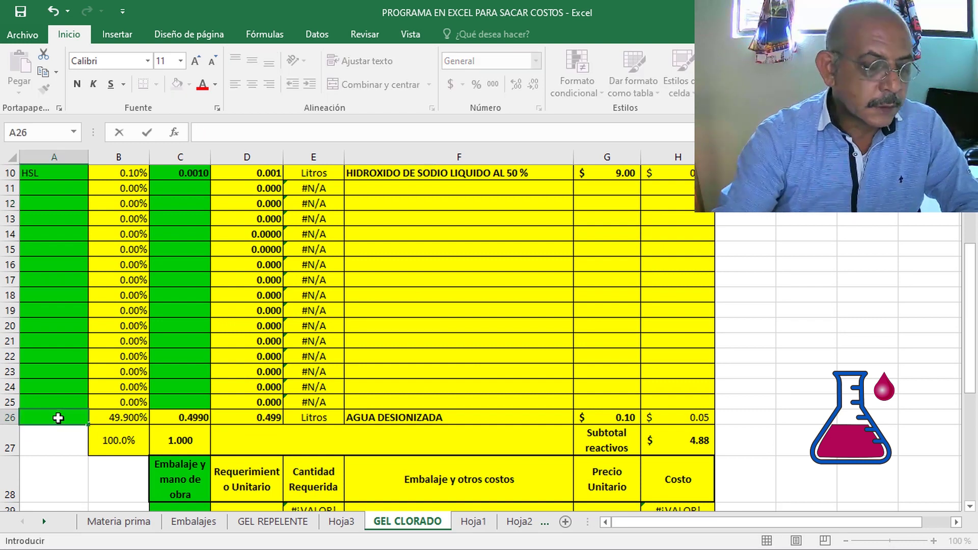
click(414, 421)
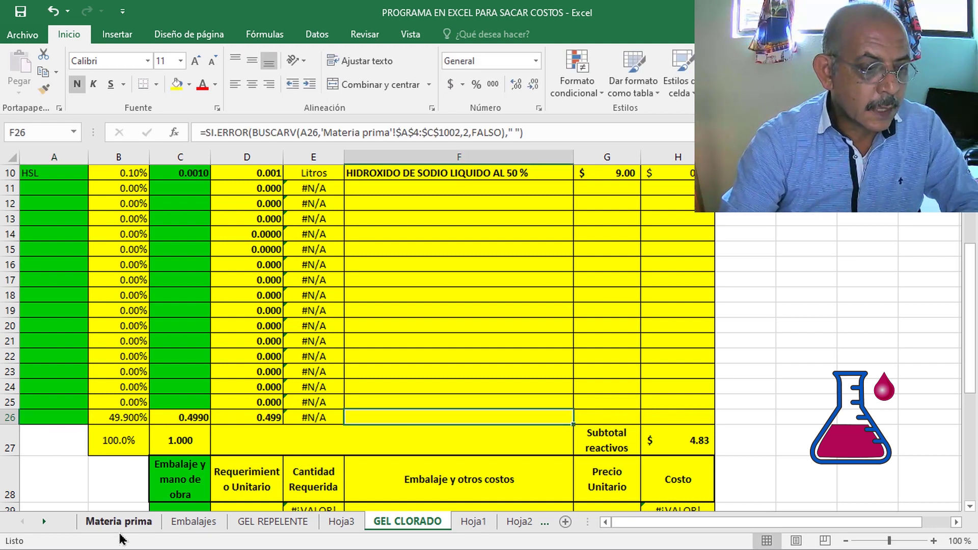
Browse the Materia prima list, which includes SOL1 AGUA DESIONIZADA at $0.100 per litre
click(131, 524)
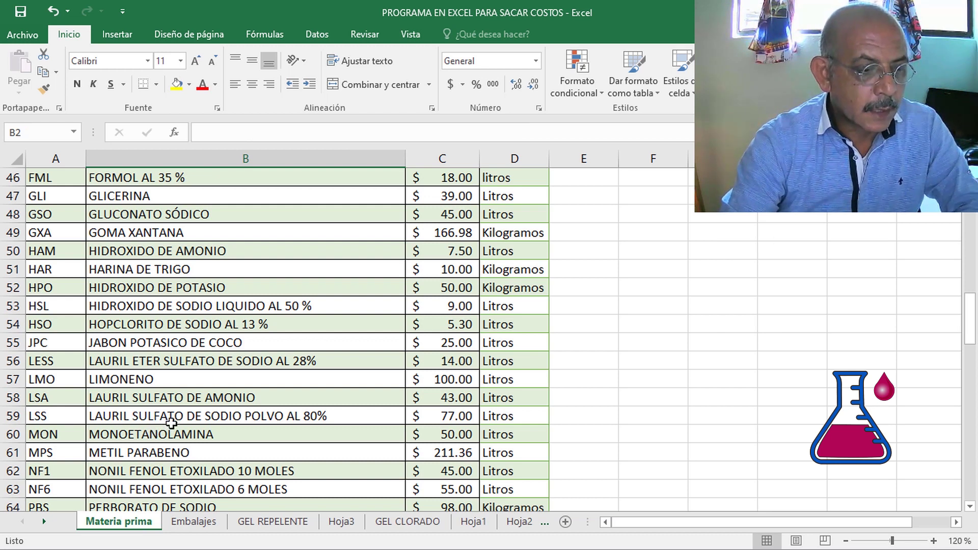
scroll(172, 422, down, 1)
scroll(171, 423, down, 1)
scroll(172, 422, down, 2)
scroll(173, 424, down, 2)
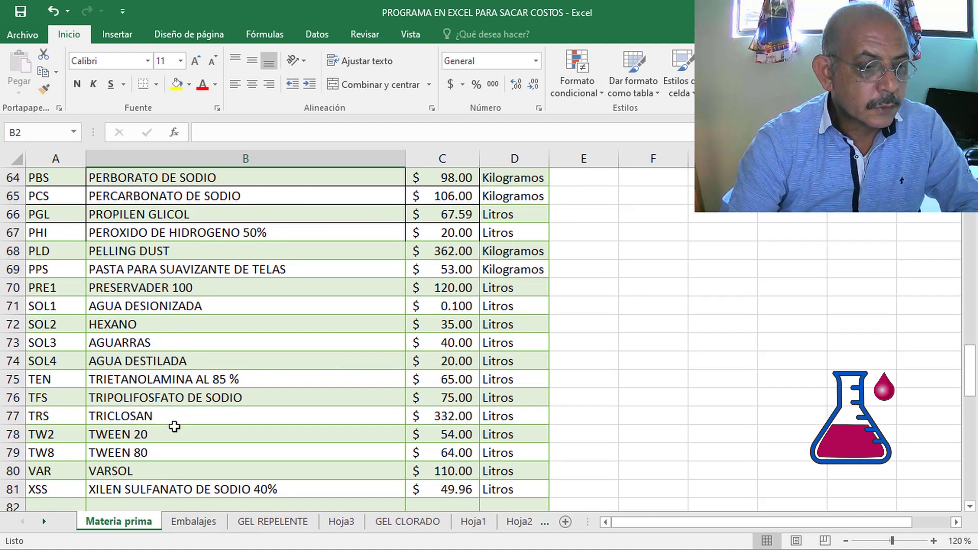
scroll(174, 427, down, 1)
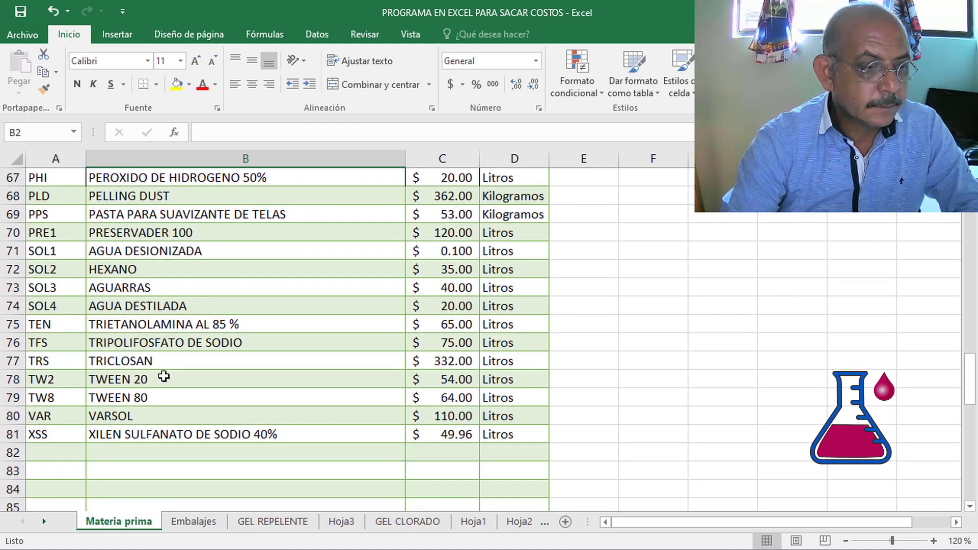
scroll(166, 374, up, 2)
scroll(166, 374, up, 2)
scroll(166, 373, up, 1)
scroll(167, 374, up, 1)
scroll(166, 373, up, 2)
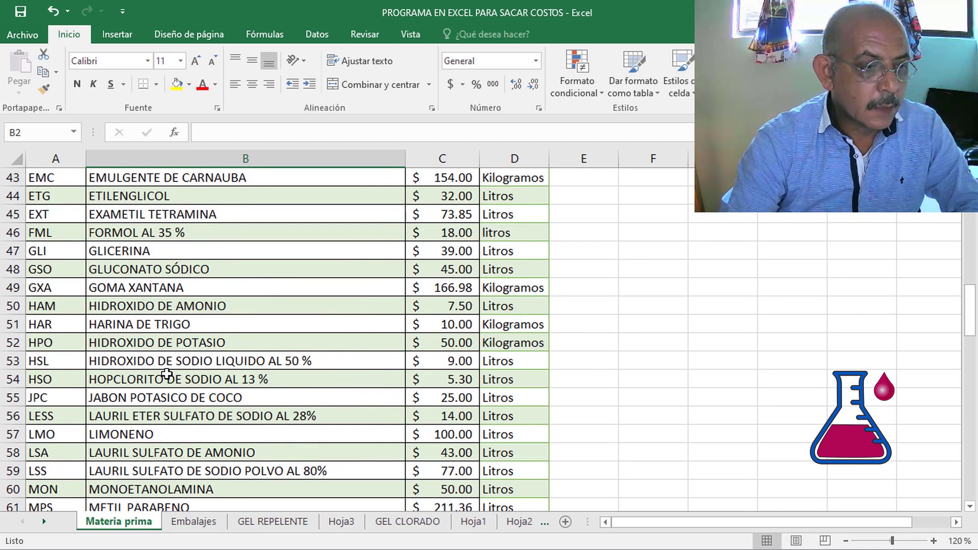
scroll(166, 374, up, 1)
scroll(167, 374, up, 1)
scroll(167, 374, up, 2)
scroll(176, 377, up, 1)
scroll(175, 377, up, 1)
scroll(176, 376, up, 2)
scroll(176, 374, up, 1)
scroll(176, 375, up, 1)
scroll(176, 375, up, 1)
scroll(175, 375, up, 1)
scroll(175, 376, up, 1)
scroll(174, 375, up, 1)
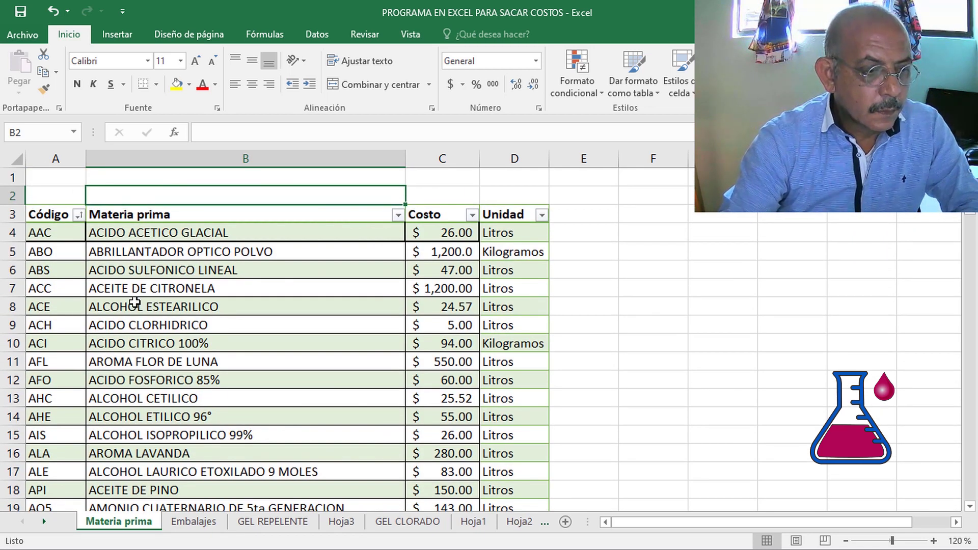
scroll(134, 286, down, 1)
scroll(134, 285, down, 1)
scroll(135, 288, down, 1)
scroll(136, 302, down, 2)
scroll(136, 304, down, 1)
scroll(136, 305, down, 1)
scroll(138, 309, down, 2)
scroll(140, 315, down, 1)
scroll(139, 316, down, 2)
scroll(140, 320, down, 1)
scroll(138, 324, down, 2)
scroll(139, 295, down, 1)
scroll(137, 262, down, 1)
scroll(138, 306, down, 2)
scroll(137, 326, down, 1)
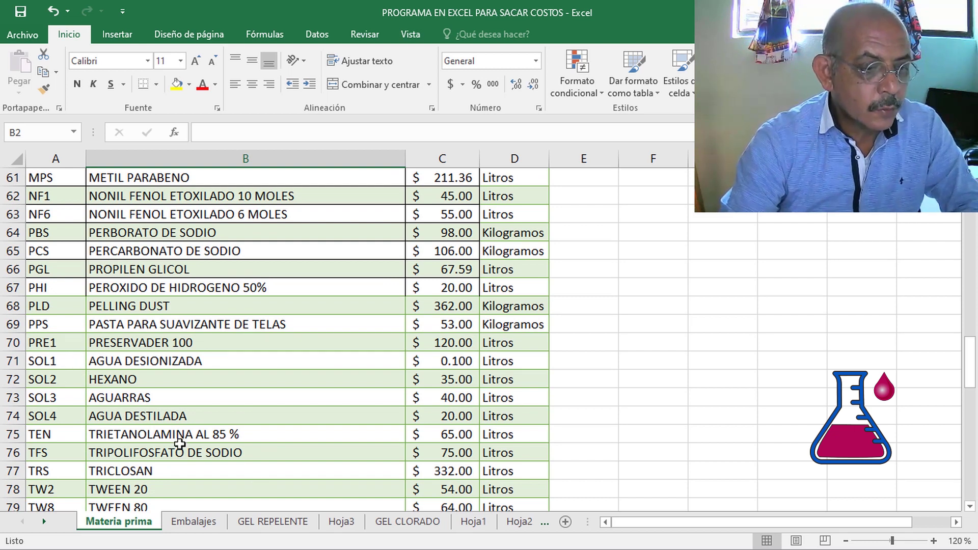
Re-enter SOL1 in A26 of GEL CLORADO, restoring water at 49.900% and a $4.88 reagents subtotal
click(385, 527)
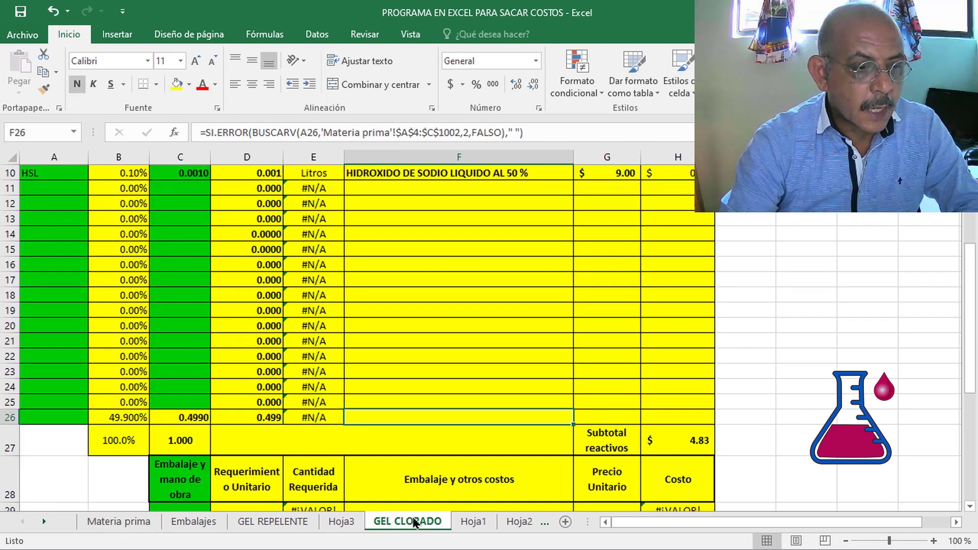
click(58, 420)
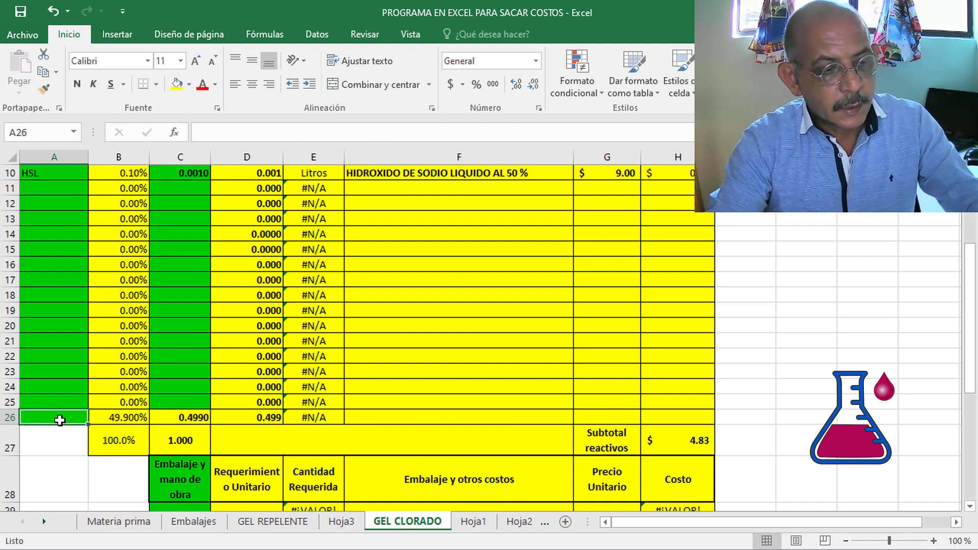
text(SO)
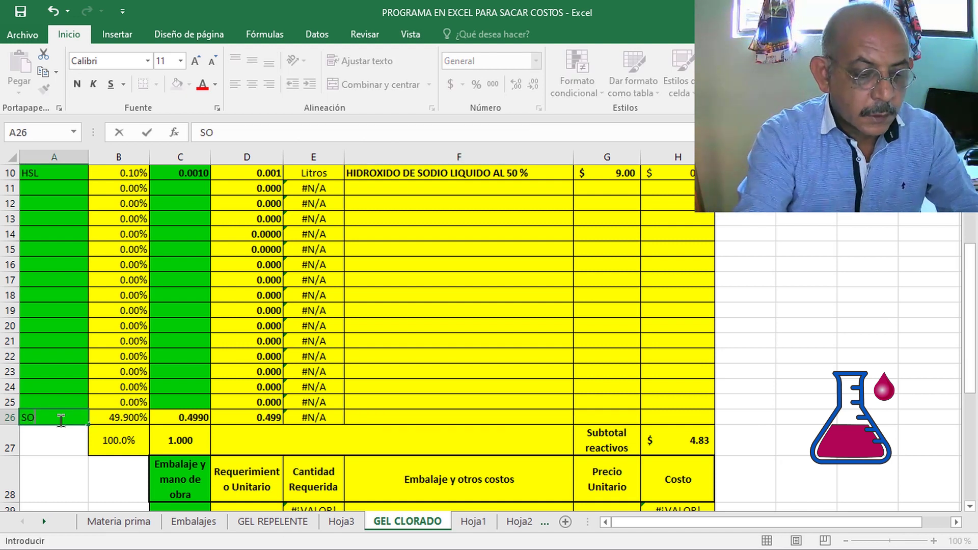
text(L1)
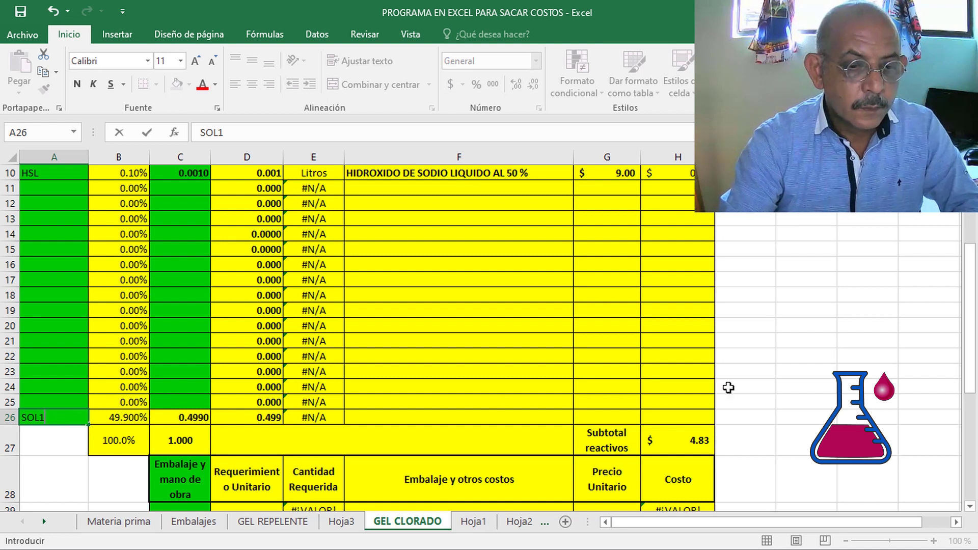
click(812, 367)
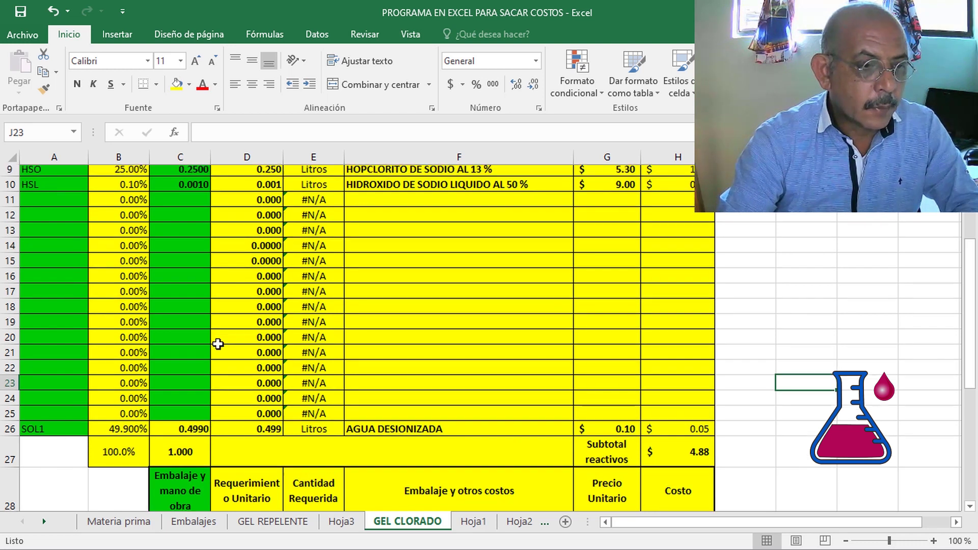
scroll(204, 344, up, 3)
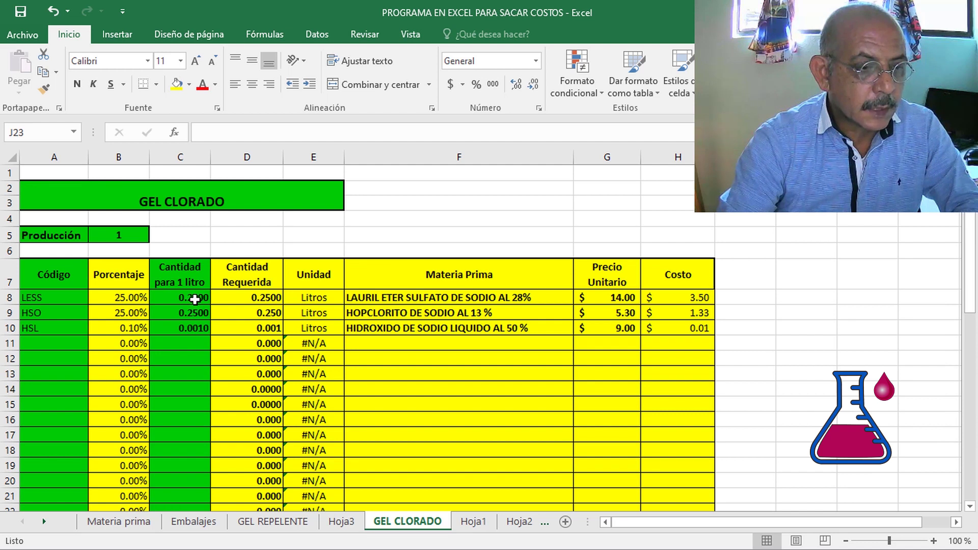
scroll(194, 331, down, 2)
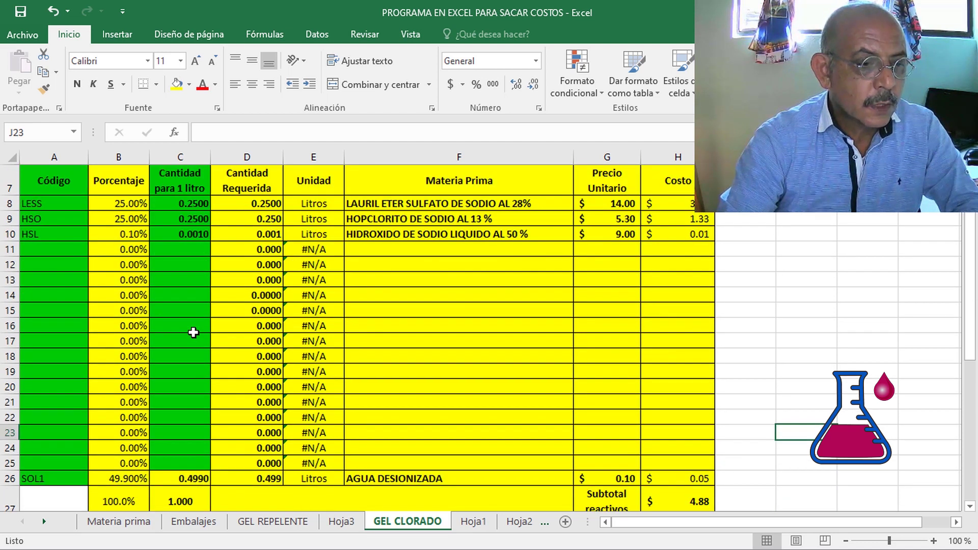
scroll(194, 339, down, 2)
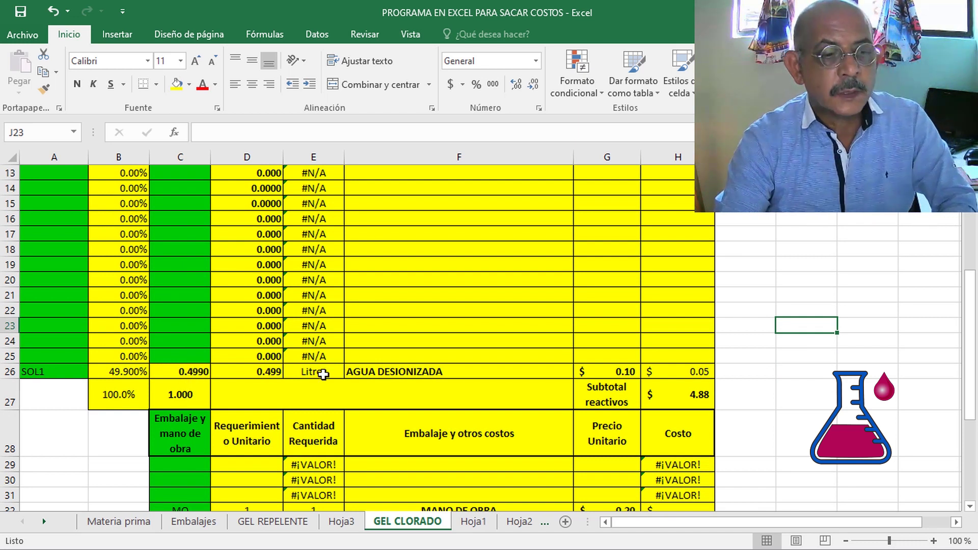
scroll(658, 361, down, 1)
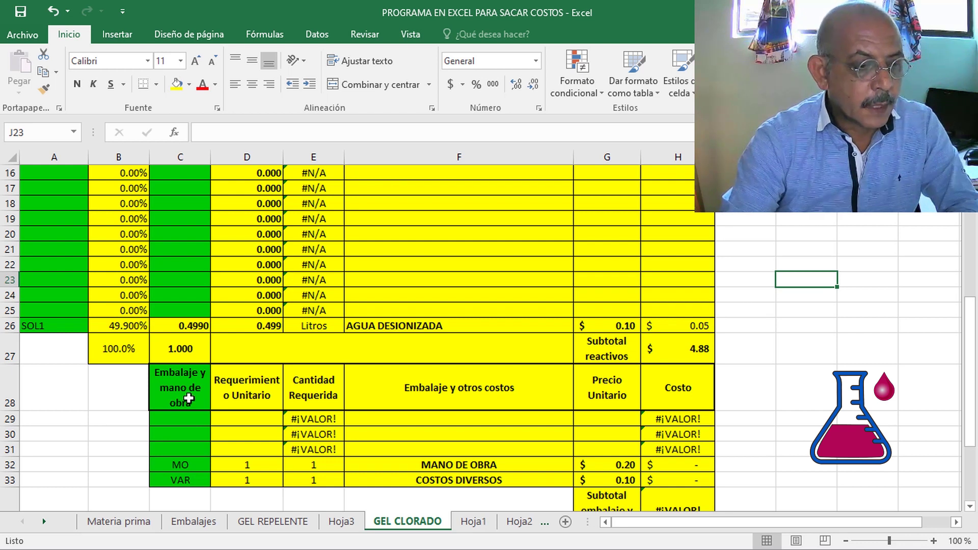
scroll(192, 397, down, 1)
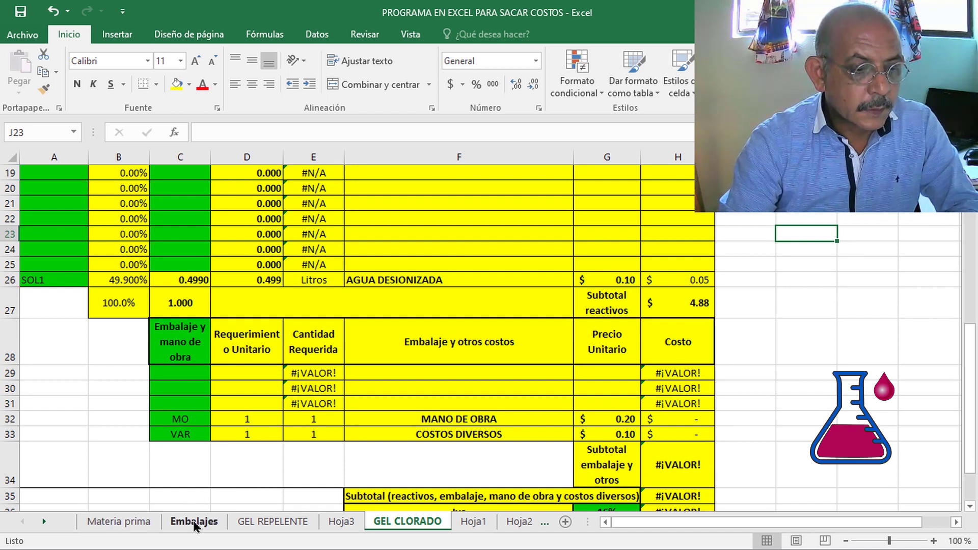
Enter packaging code PP1L in C29, listing the transparent 1L polypropylene container at $2.00
click(196, 522)
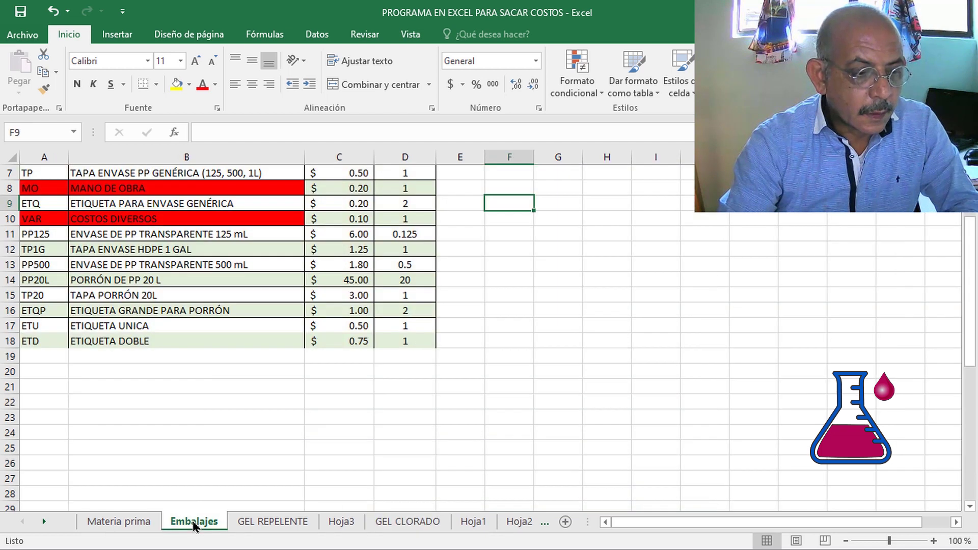
scroll(192, 408, up, 2)
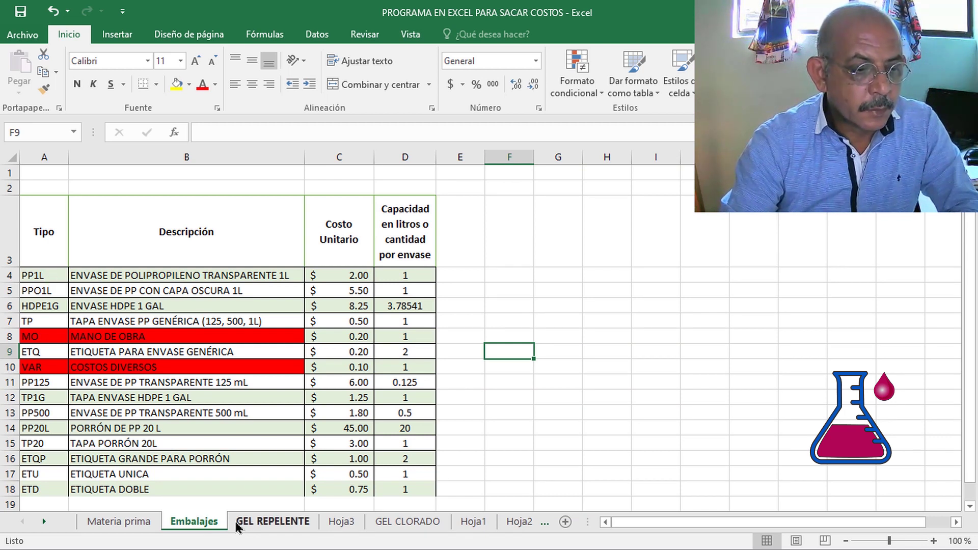
click(408, 522)
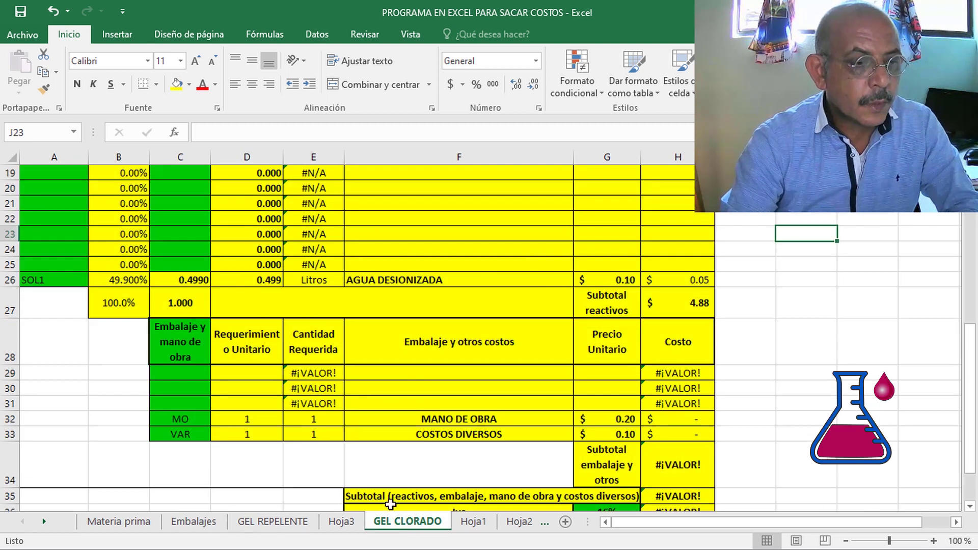
click(178, 376)
text(PP)
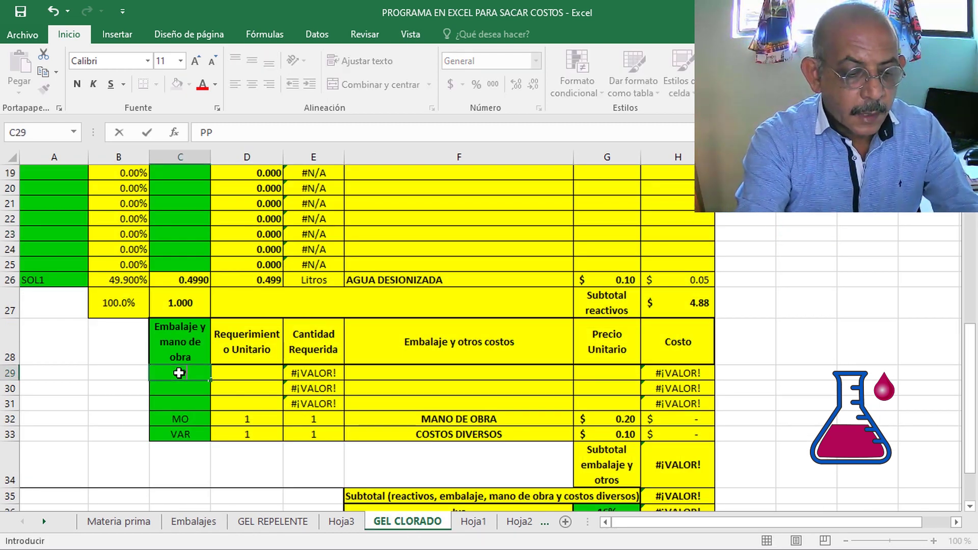
text(1L)
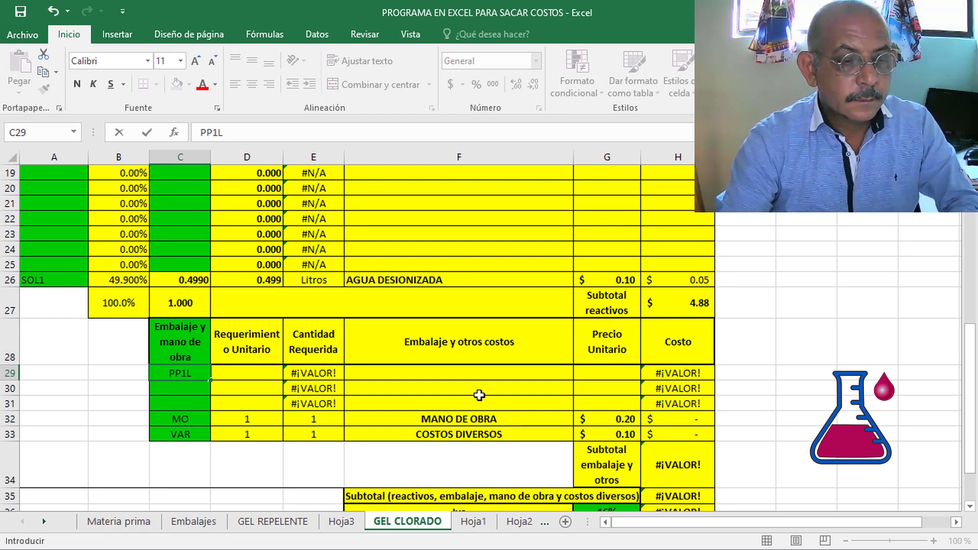
click(748, 380)
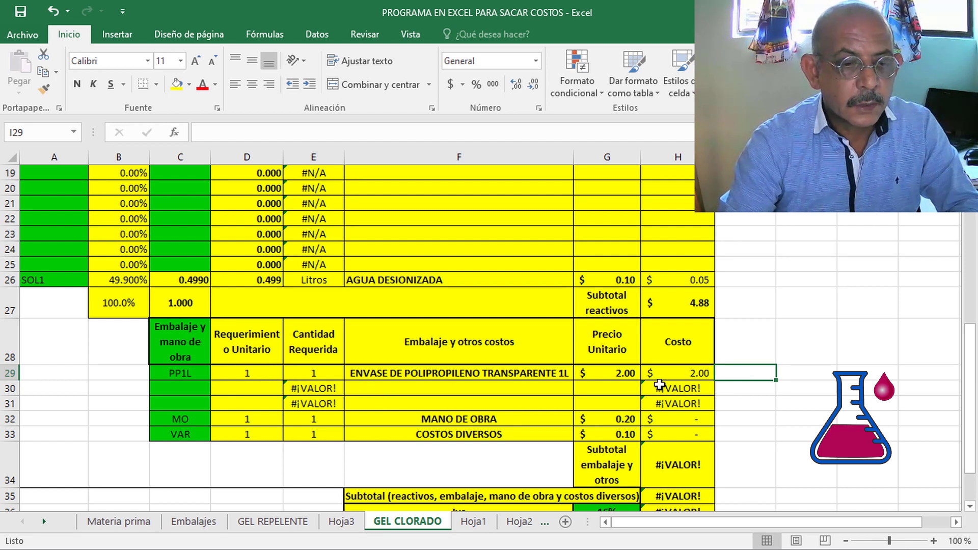
click(184, 389)
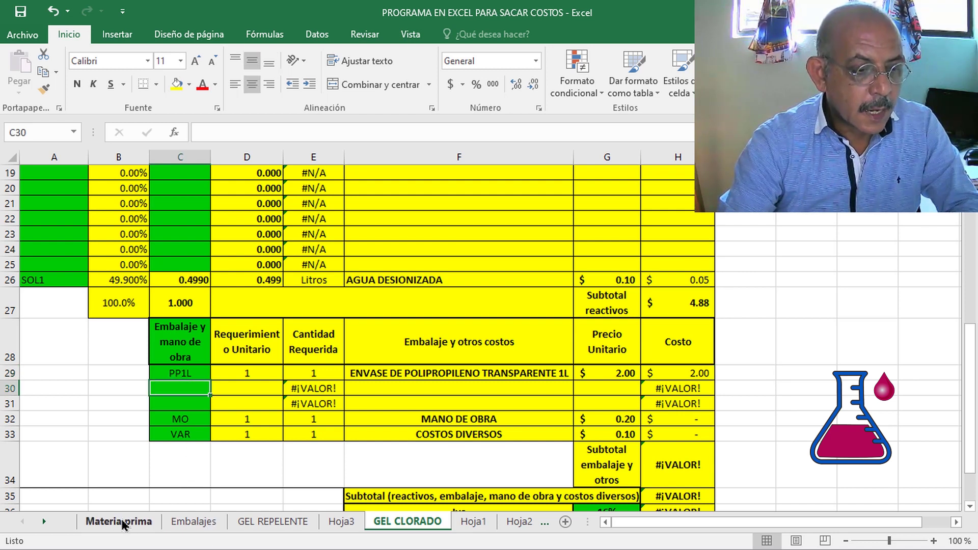
Add the TP polypropylene lid code in C30 of GEL CLORADO at $0.50
click(194, 521)
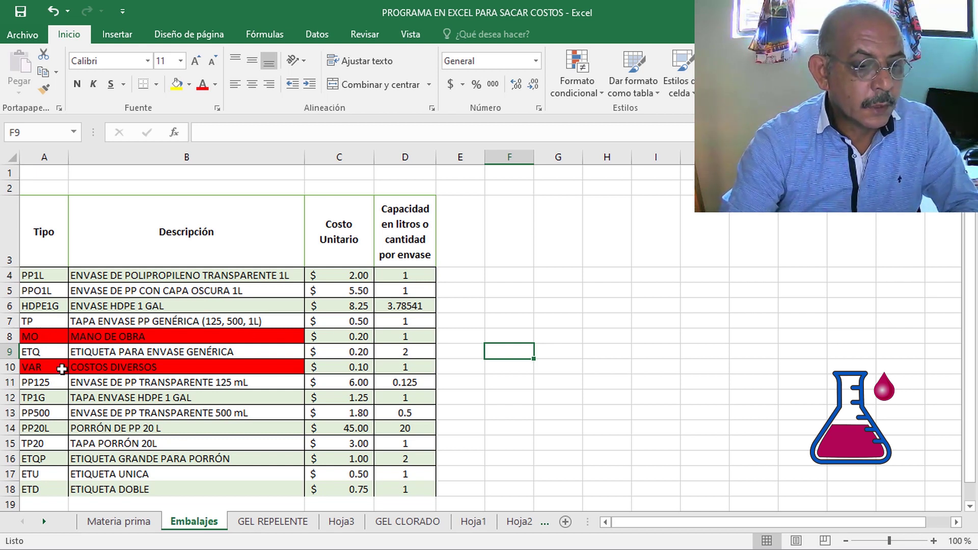
click(410, 519)
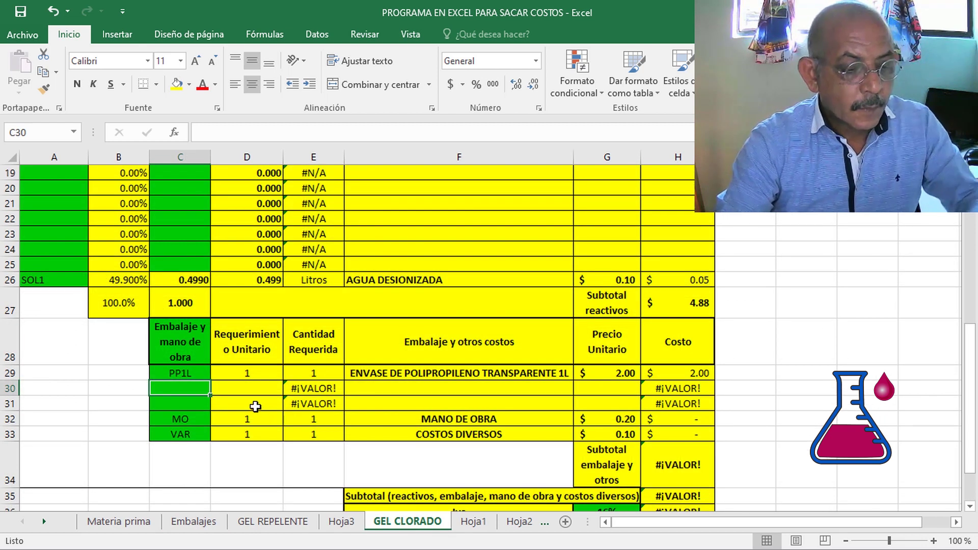
text(TP)
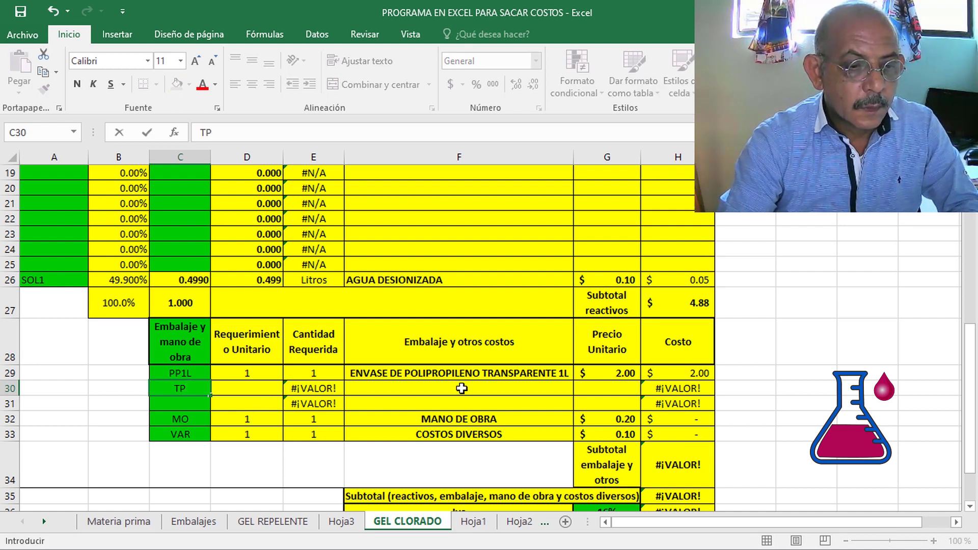
click(882, 417)
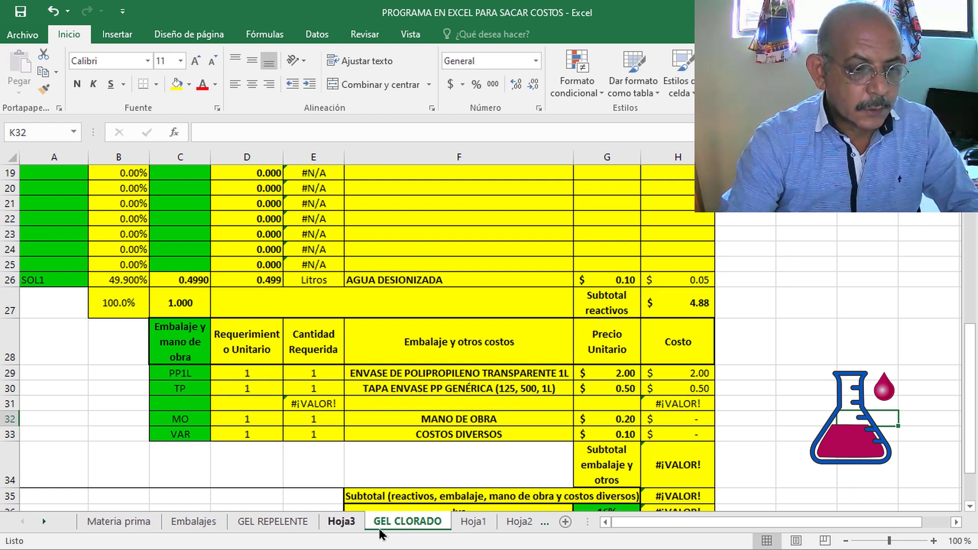
Add the ETU label code in C31, bringing the packaging total to $3.00
click(185, 525)
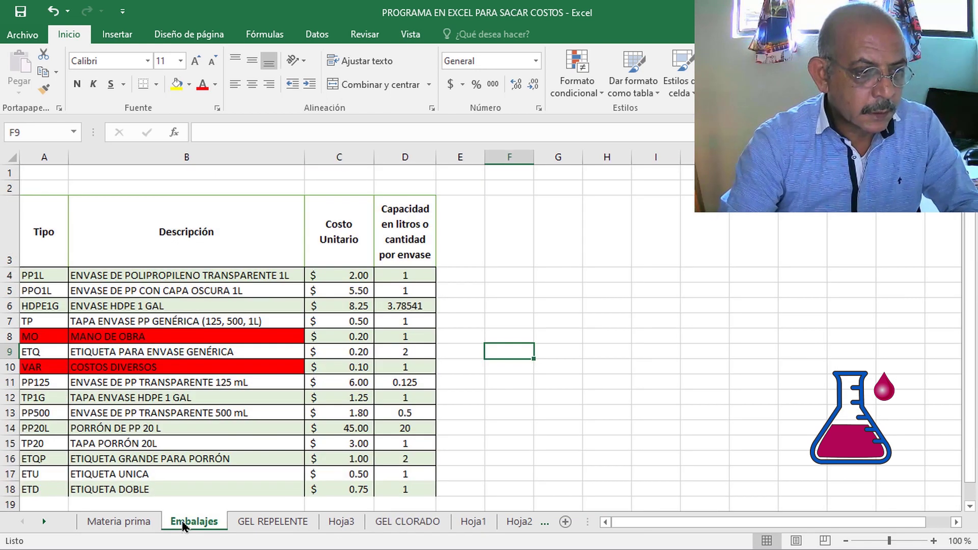
scroll(184, 459, down, 1)
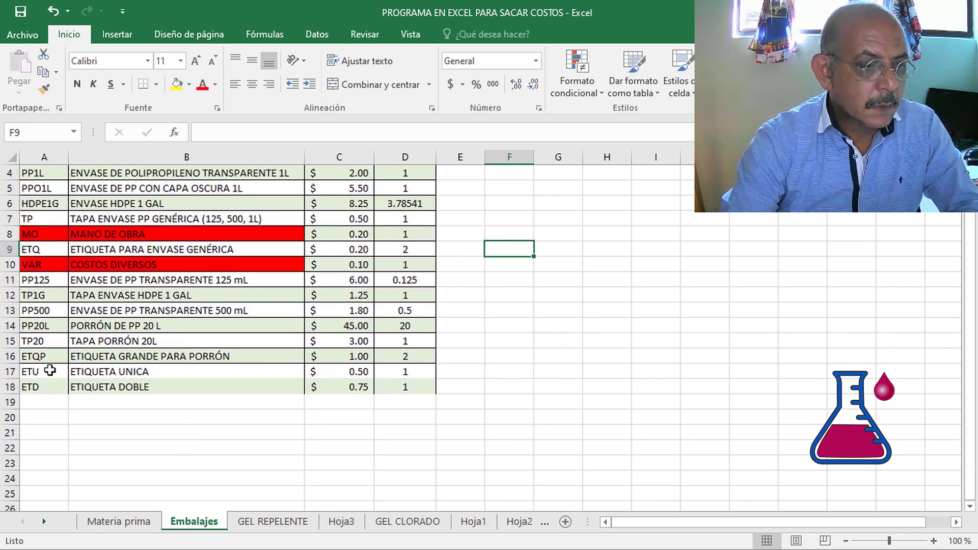
click(400, 522)
click(185, 404)
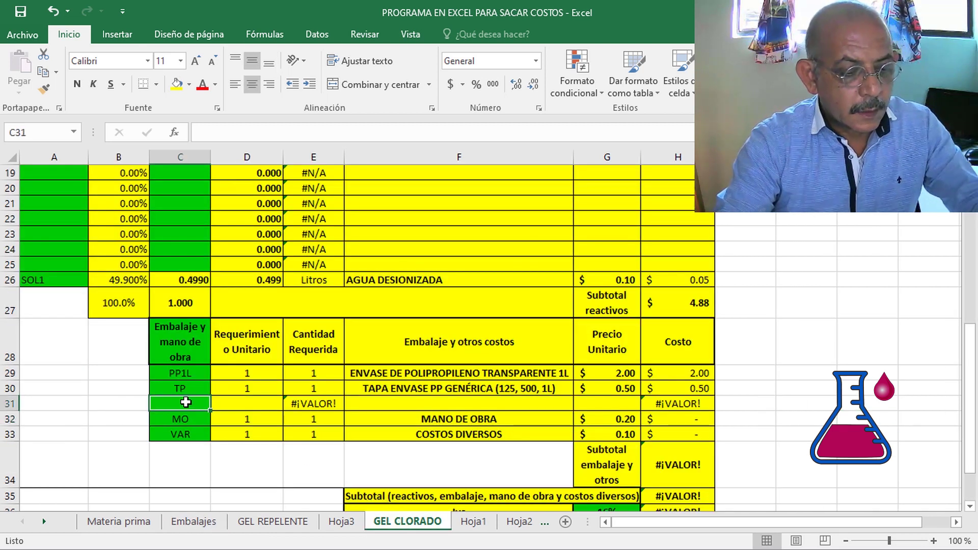
text(EU)
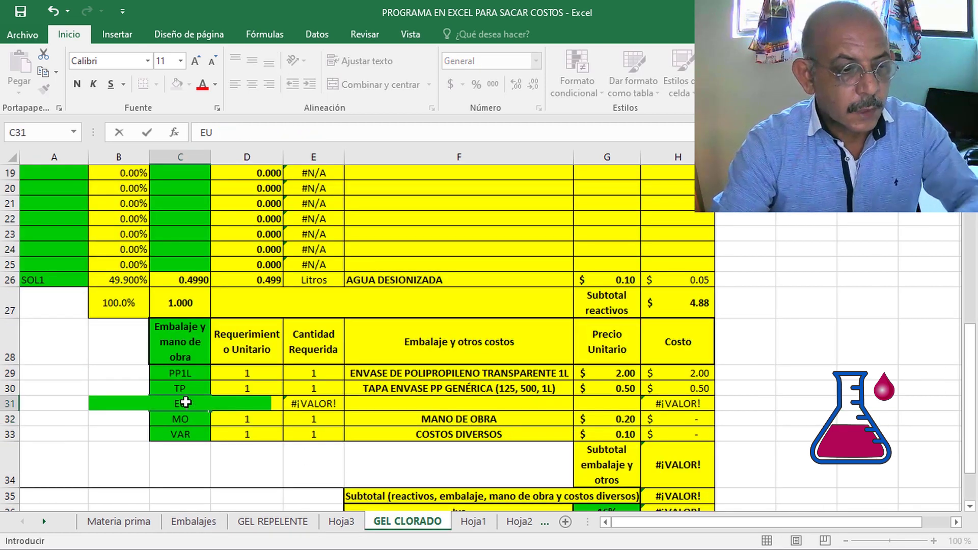
key(BackSpace)
text(TU)
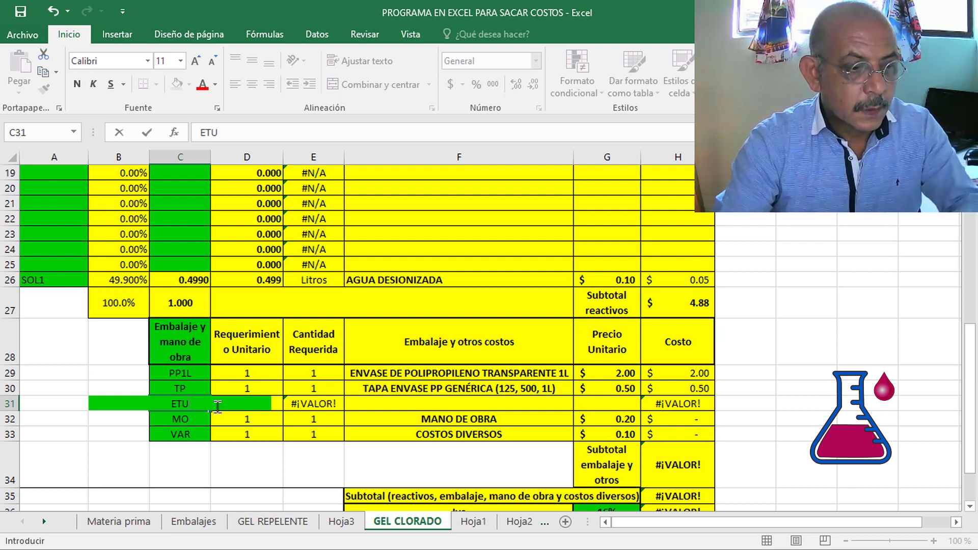
click(846, 417)
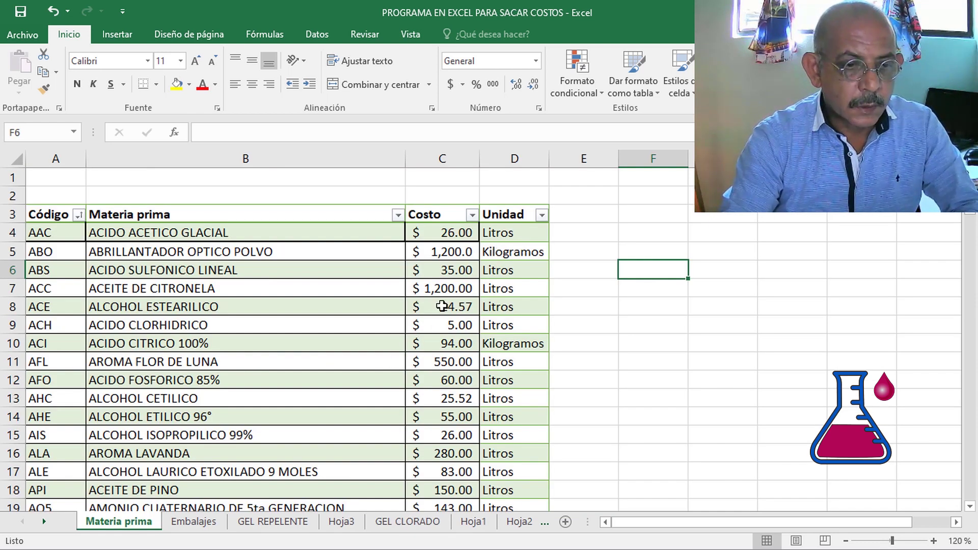
Change the ACIDO SULFONICO LINEAL cost in Materia prima C6 from $35.00 to $60.00
click(456, 270)
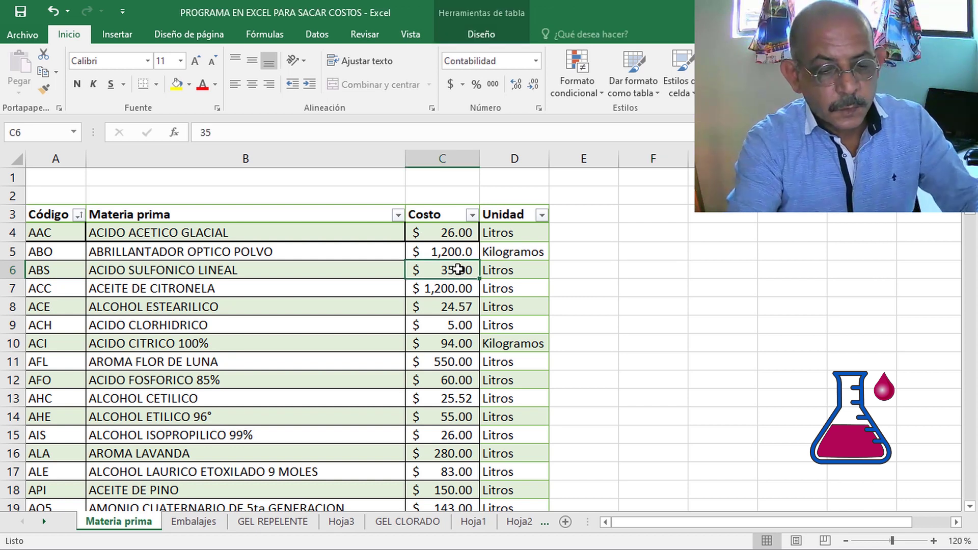
key(BackSpace)
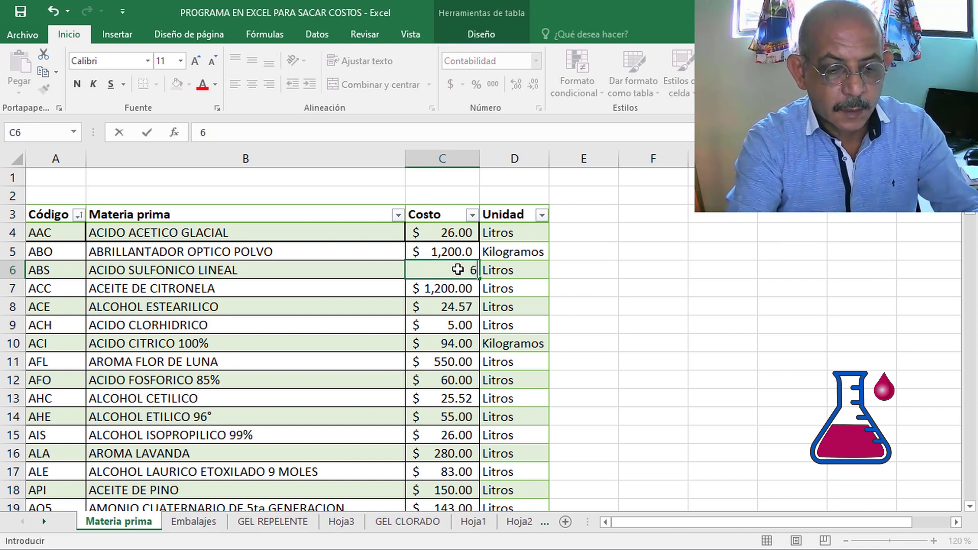
text(60.)
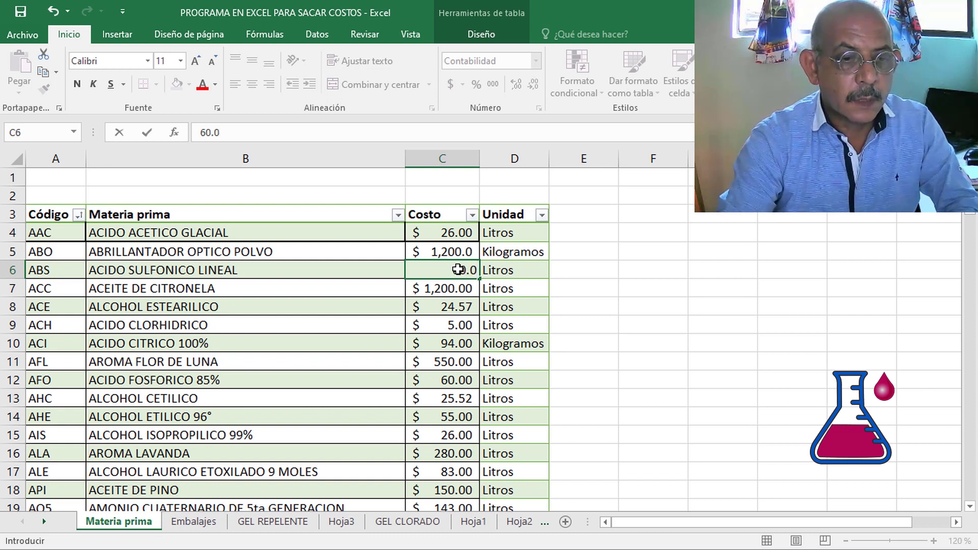
click(599, 270)
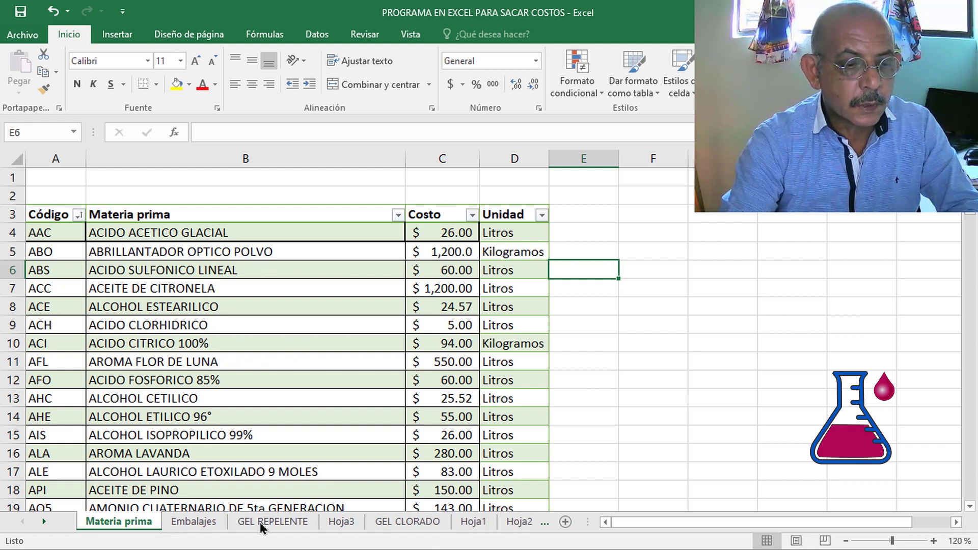
click(407, 521)
scroll(658, 323, up, 4)
scroll(662, 336, down, 4)
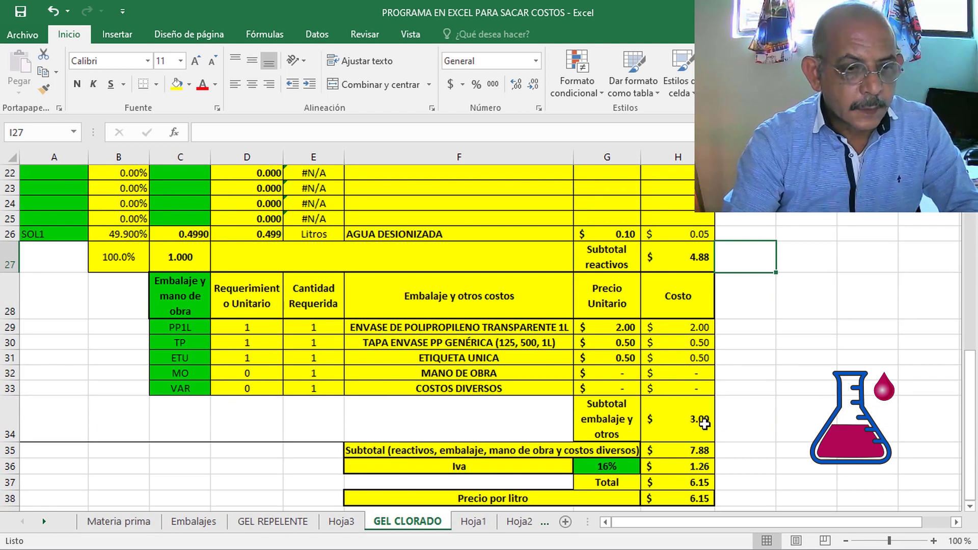
Check the GEL CLORADO totals, then view Hoja2, a template holding only SOL1 at 100%
scroll(705, 424, down, 1)
click(747, 418)
click(749, 472)
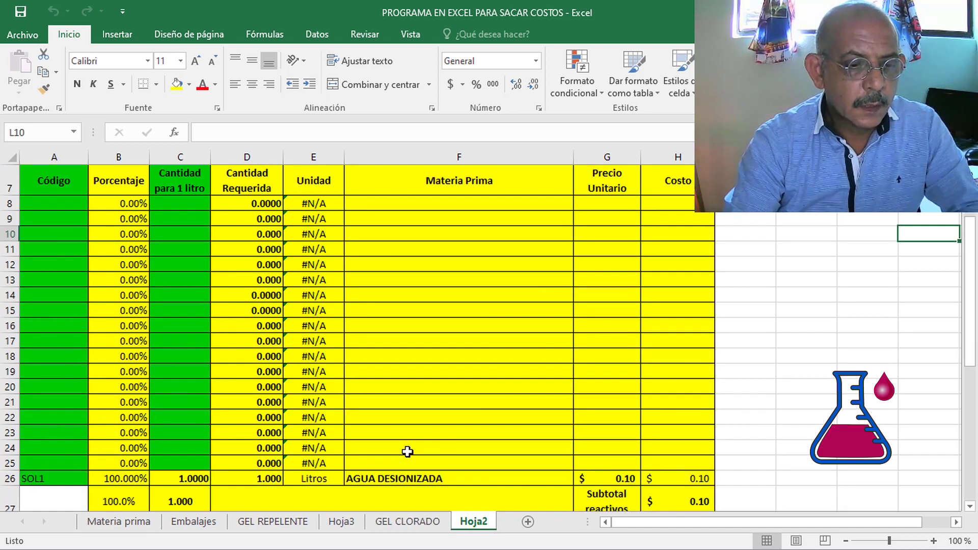
scroll(408, 452, down, 1)
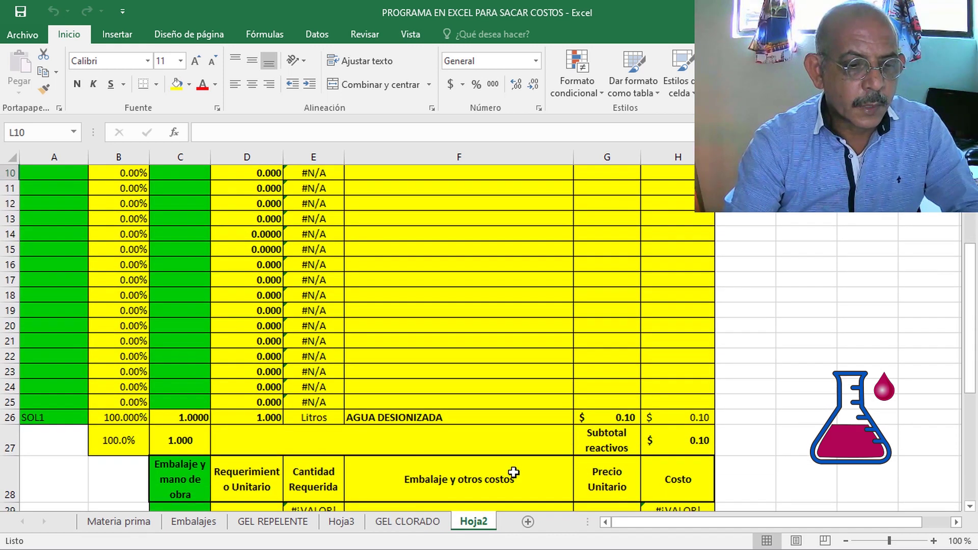
Clear the SOL1 water code from cell A26 of the Hoja2 template
click(347, 523)
click(481, 524)
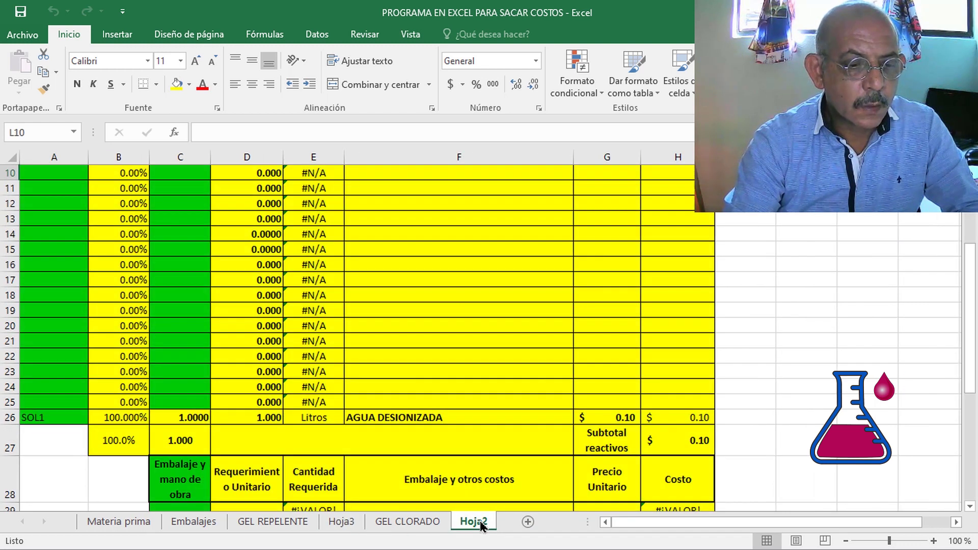
scroll(794, 386, up, 2)
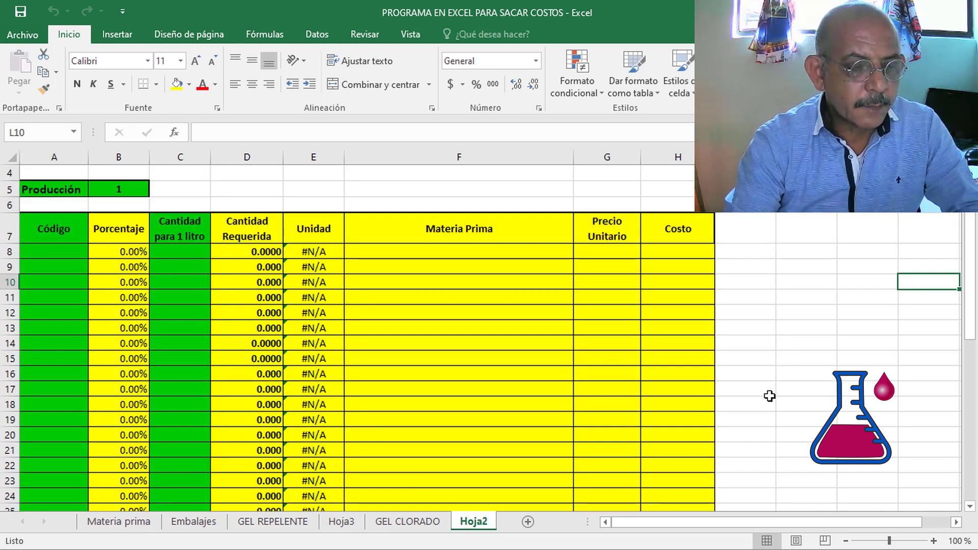
scroll(510, 321, down, 1)
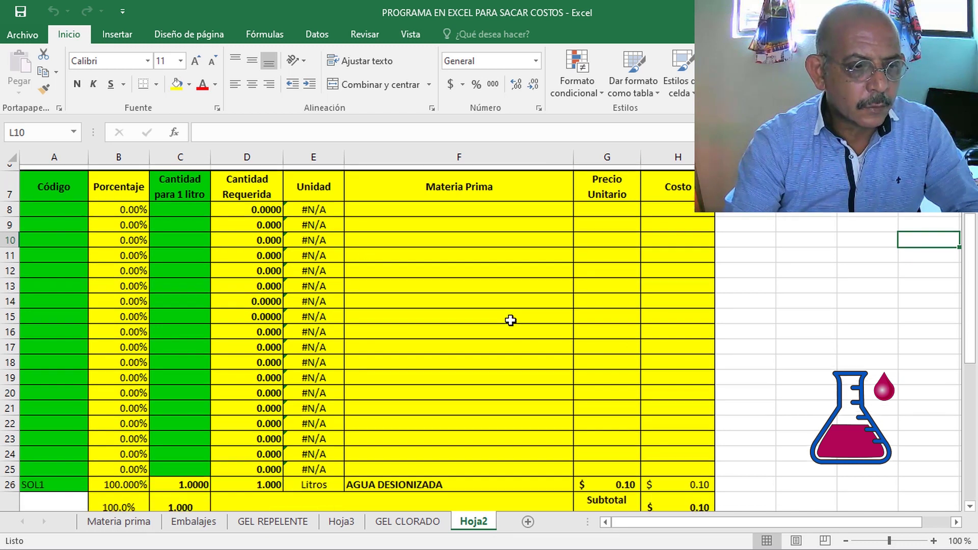
scroll(513, 328, down, 2)
scroll(512, 351, up, 3)
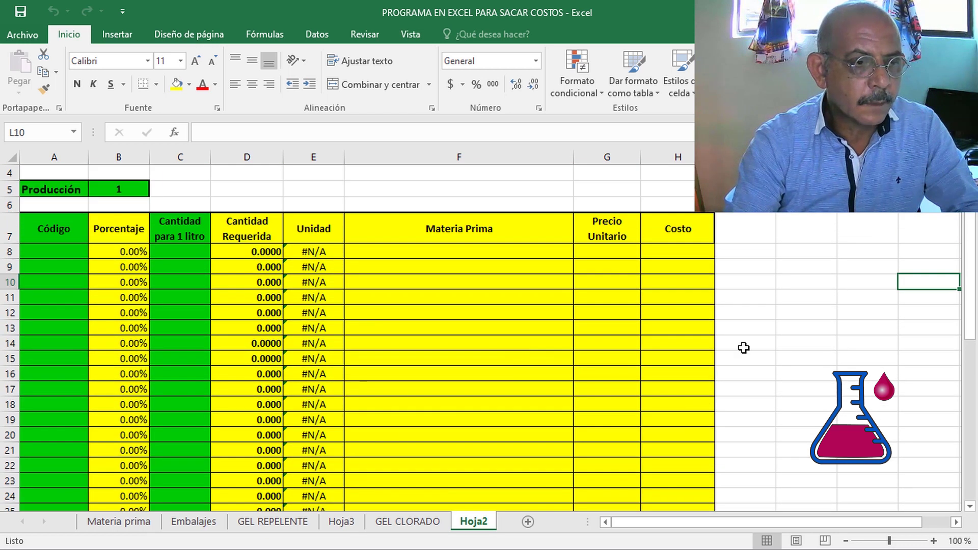
scroll(370, 378, down, 1)
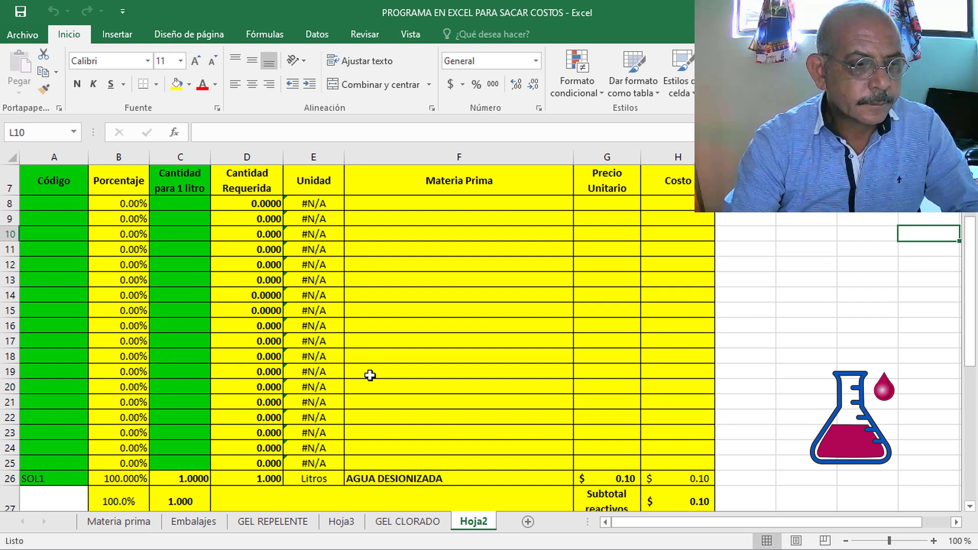
click(50, 479)
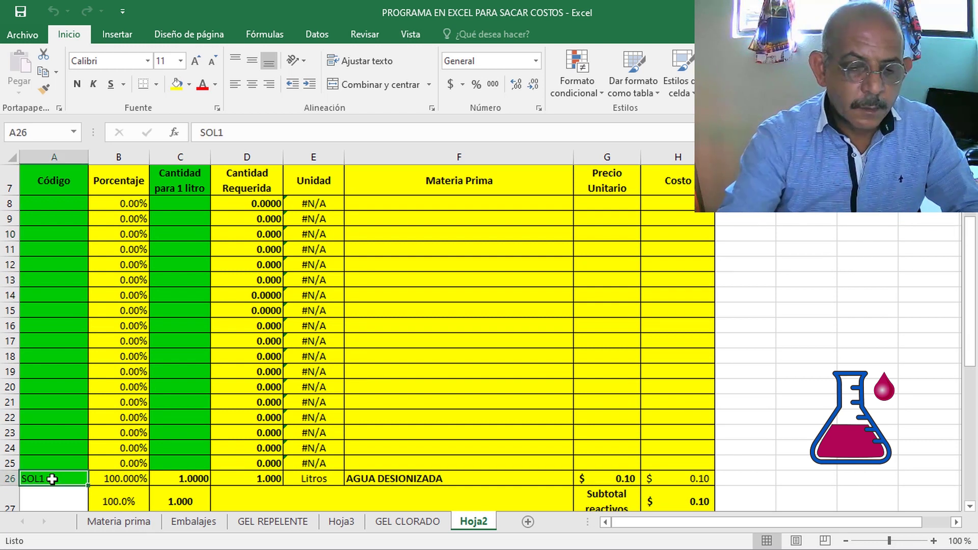
key(BackSpace)
click(448, 485)
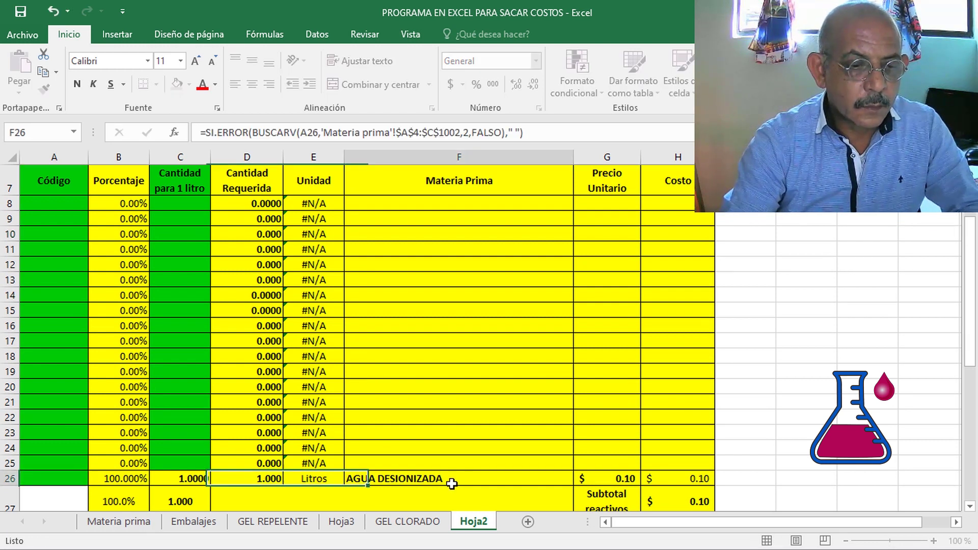
click(857, 356)
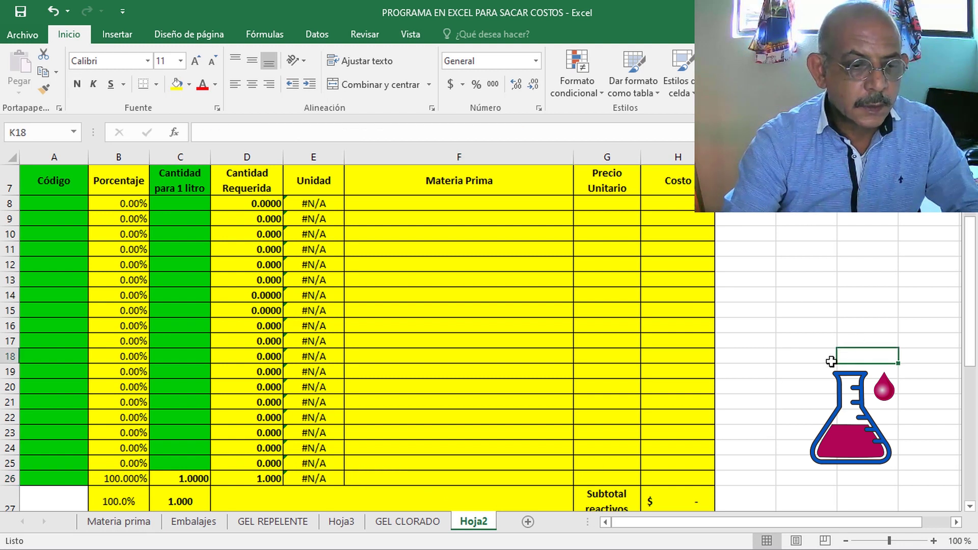
Scroll through Hoja2 to verify the blank reagents subtotal and #¡VALOR! totals
scroll(746, 437, up, 2)
scroll(749, 438, down, 1)
scroll(754, 439, up, 1)
scroll(762, 441, down, 2)
scroll(769, 444, down, 1)
scroll(769, 450, down, 2)
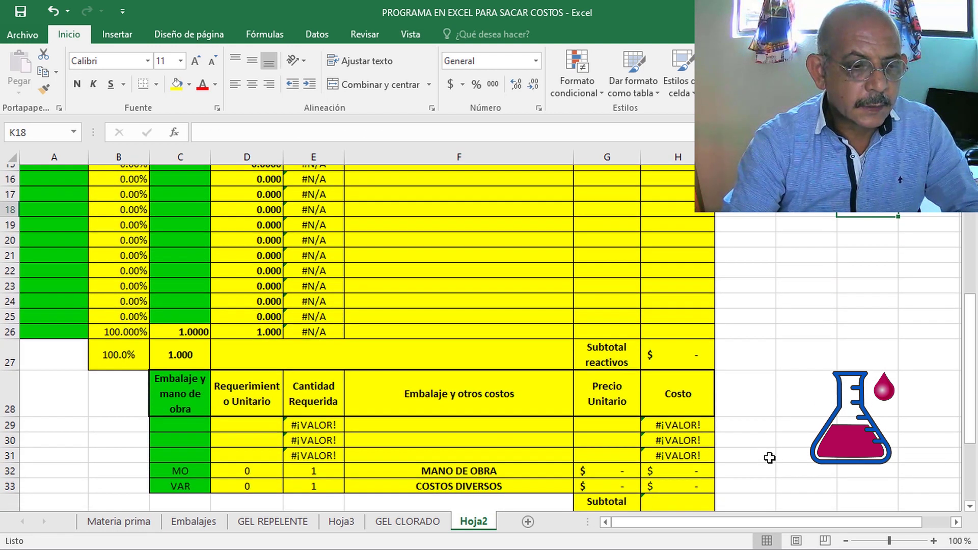
scroll(770, 459, down, 1)
scroll(776, 464, down, 1)
scroll(777, 465, down, 1)
scroll(778, 465, down, 1)
scroll(779, 467, up, 1)
scroll(779, 467, up, 2)
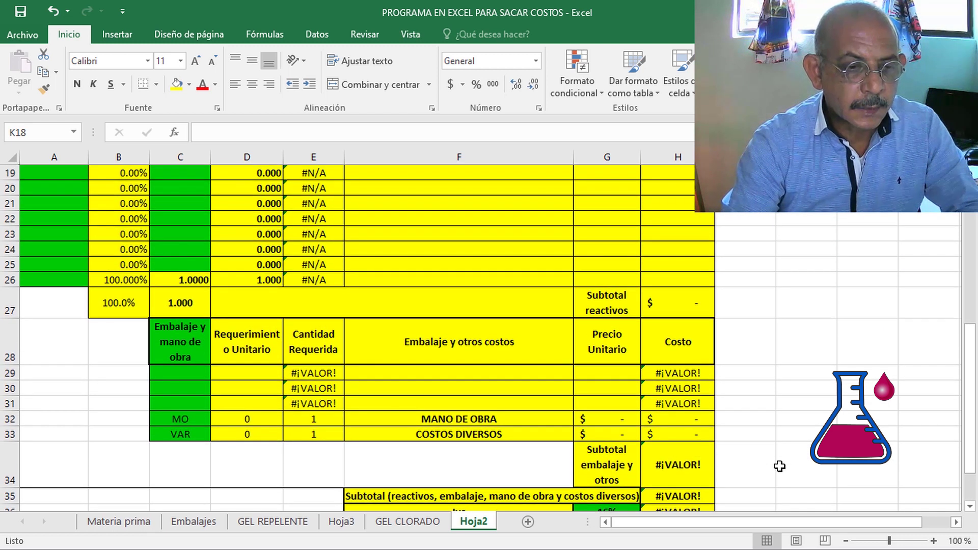
scroll(778, 465, up, 1)
scroll(778, 464, up, 2)
scroll(778, 464, up, 3)
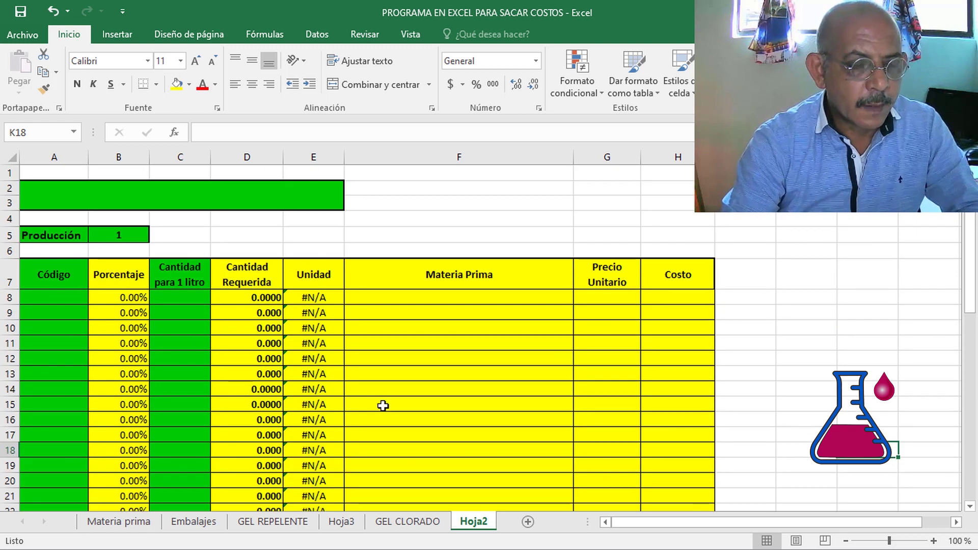
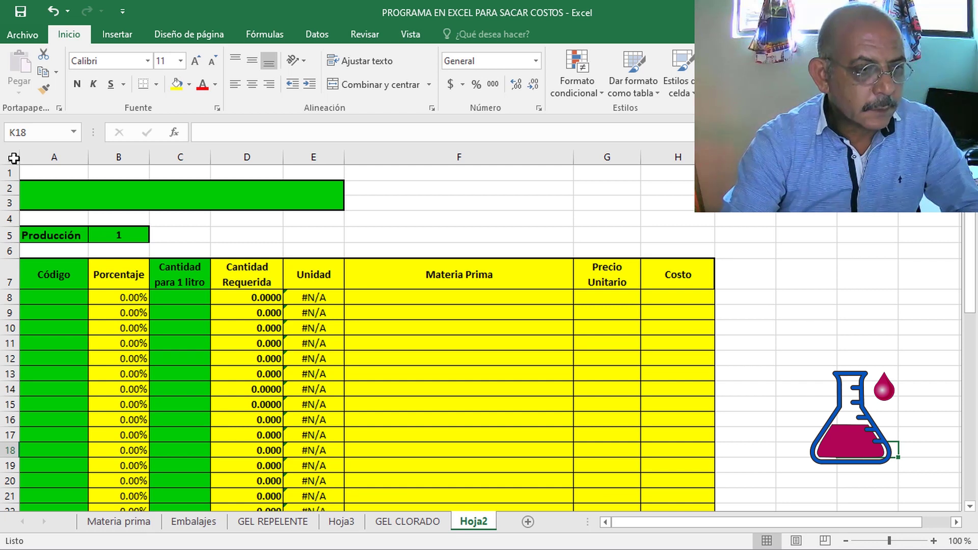
Select the entire Hoja2 cost-calculation template sheet and copy it
click(14, 158)
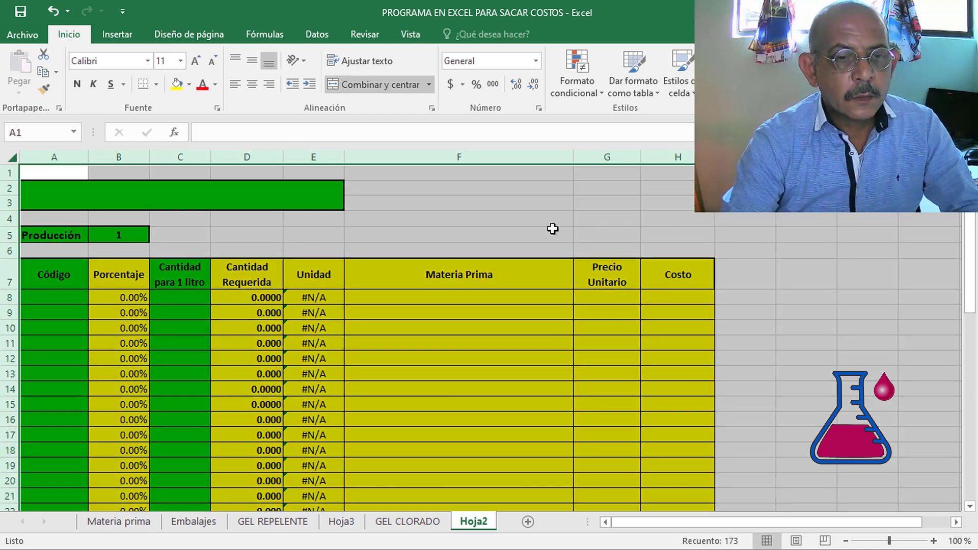
right_click(841, 254)
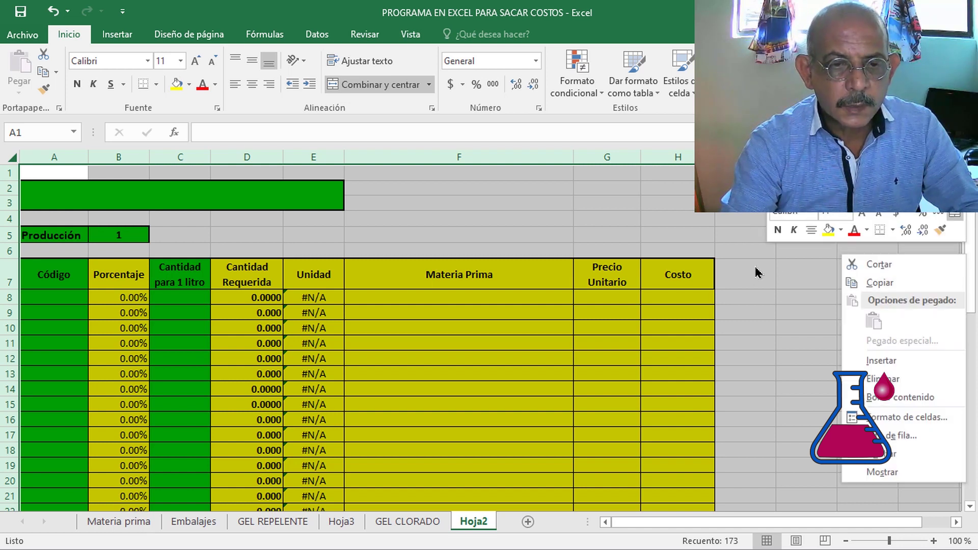
key(Escape)
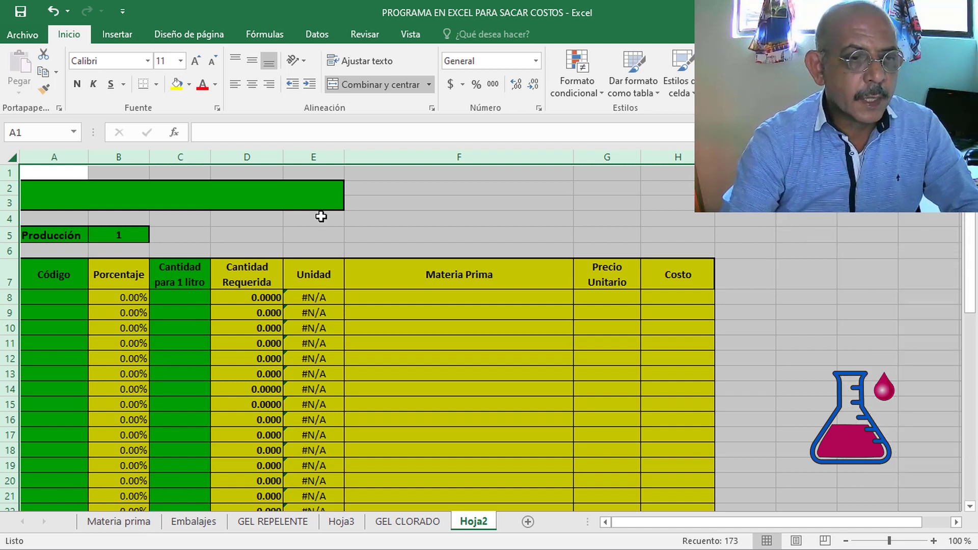
right_click(738, 229)
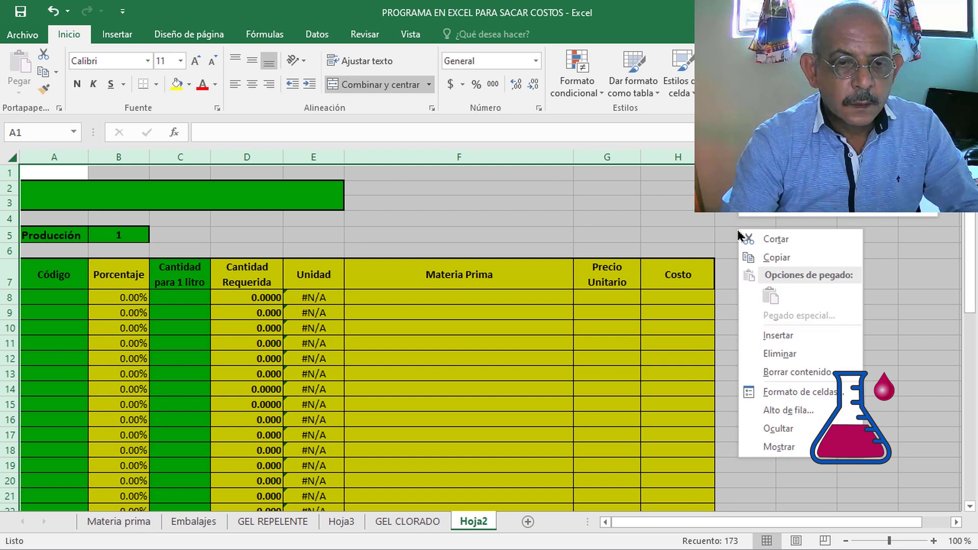
click(780, 258)
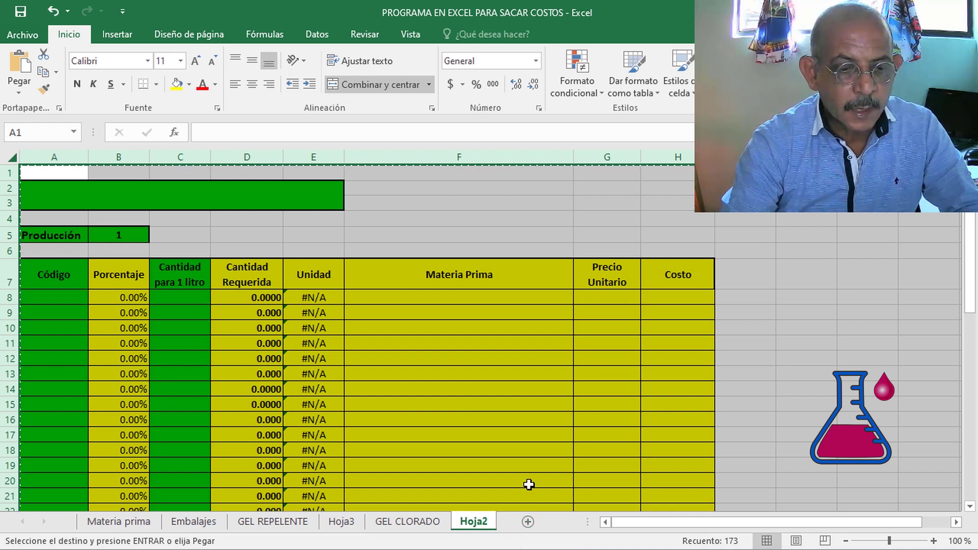
Add a new sheet Hoja5 and paste the Hoja2 template into it starting at cell A1
click(528, 521)
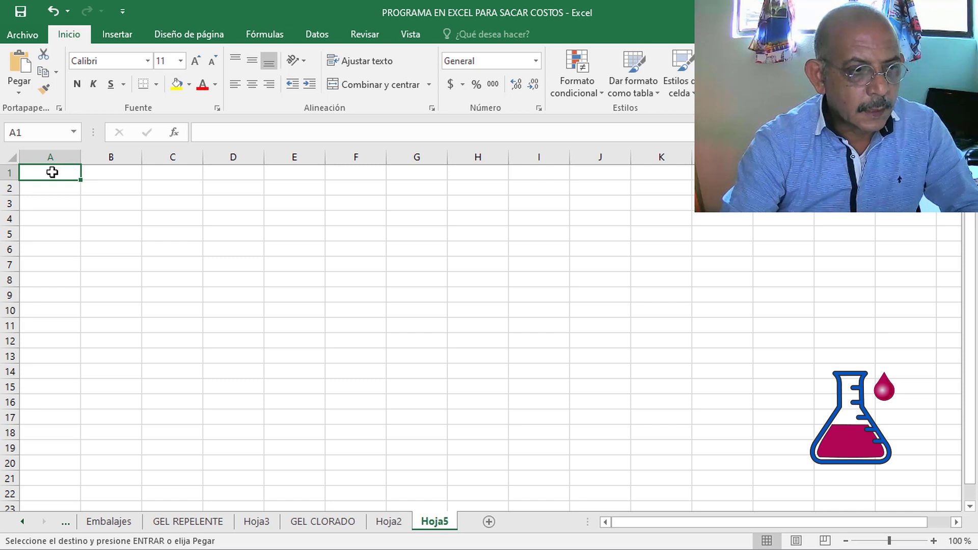
right_click(50, 175)
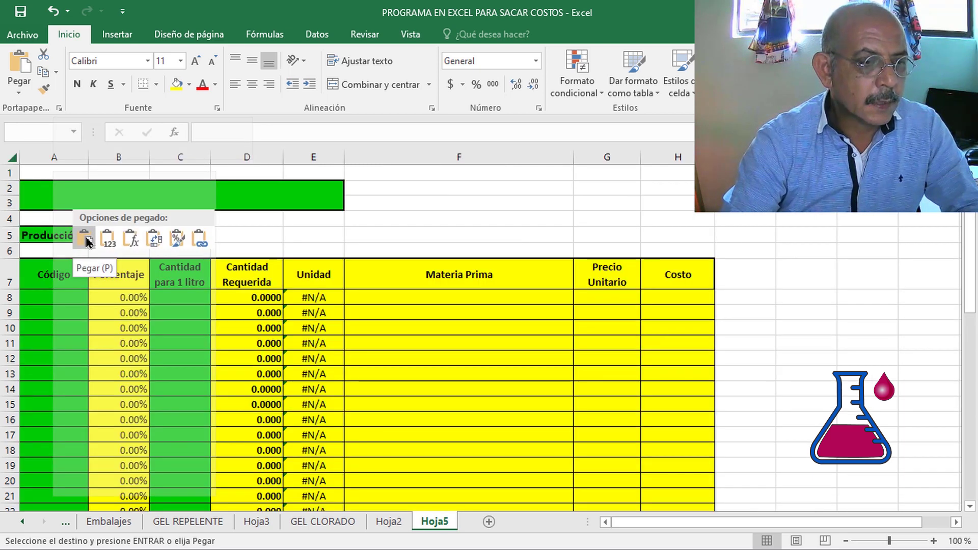
click(86, 239)
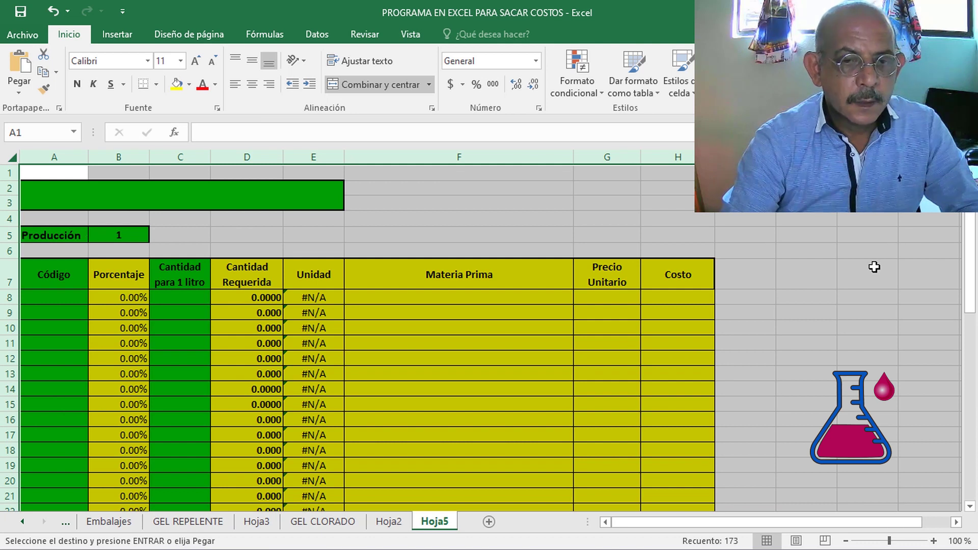
click(873, 269)
scroll(853, 326, down, 2)
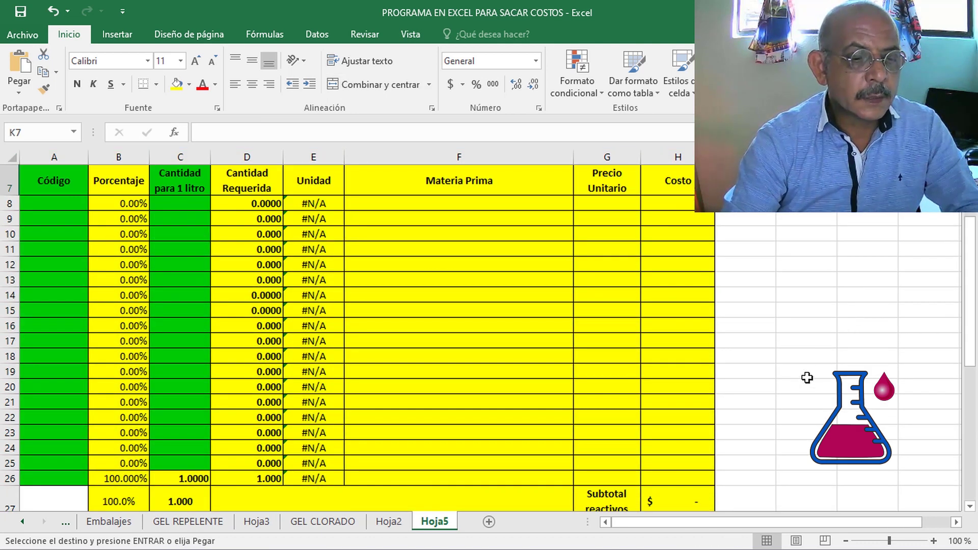
Return to Hoja2 and clear the copy marquee by selecting an empty cell
click(396, 525)
click(906, 309)
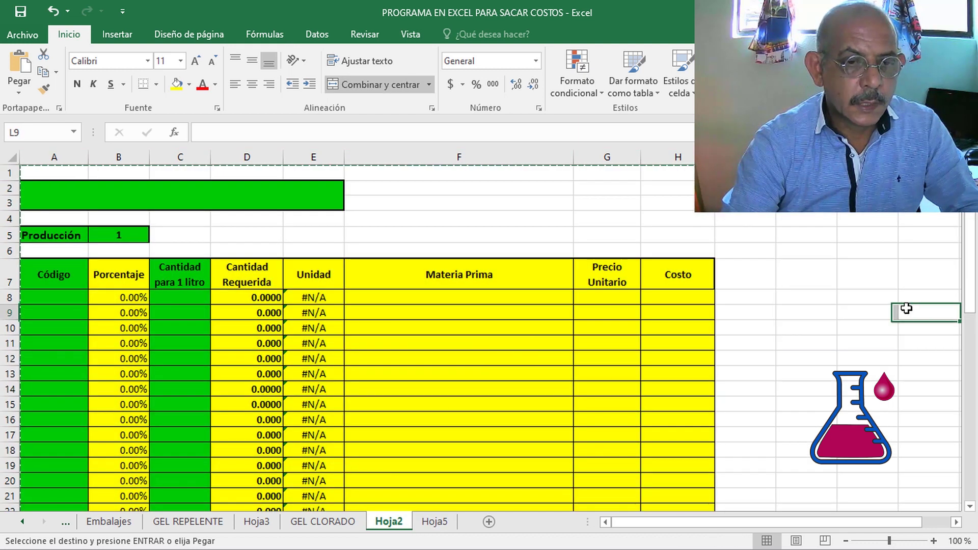
click(895, 288)
click(828, 206)
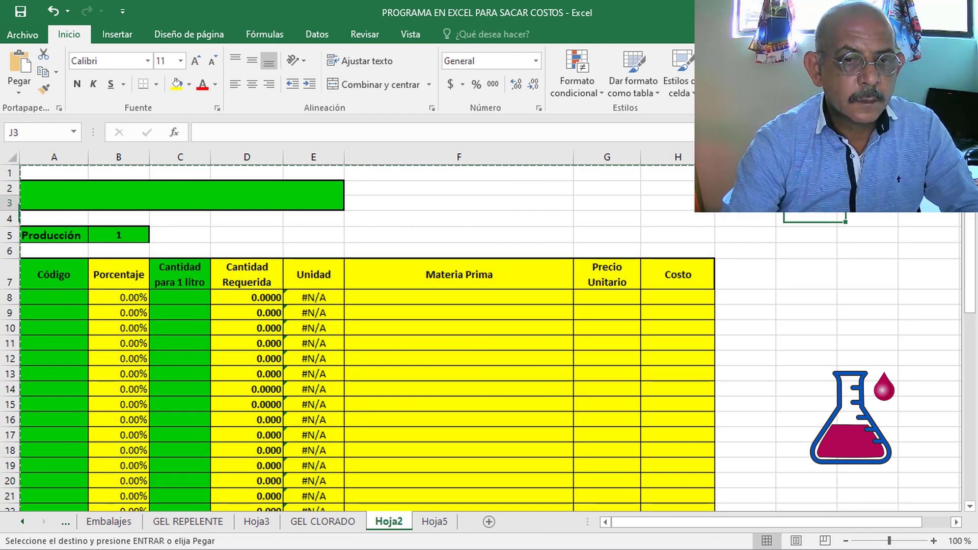
double_click(827, 207)
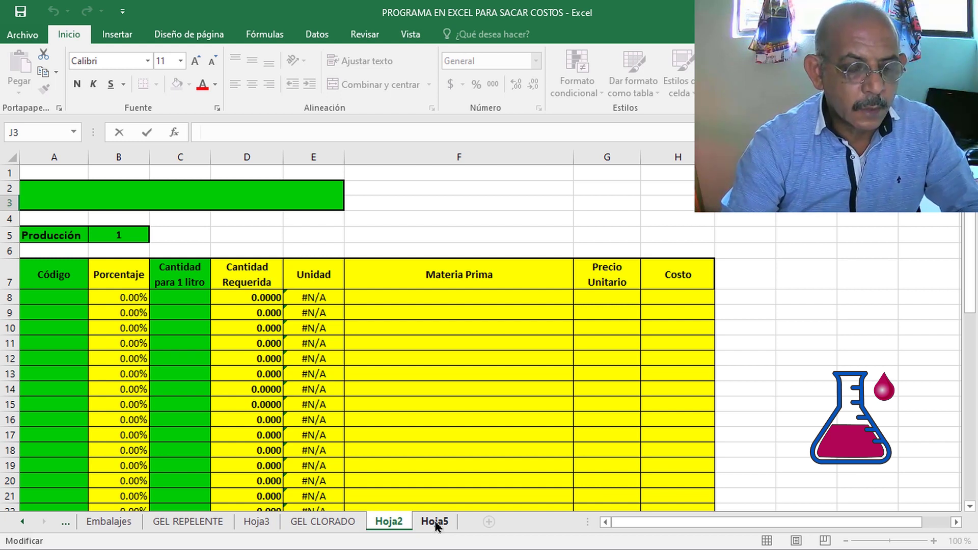
Compare the Hoja5 copy with Hoja2, scrolling through Hoja2's cost tables
click(436, 525)
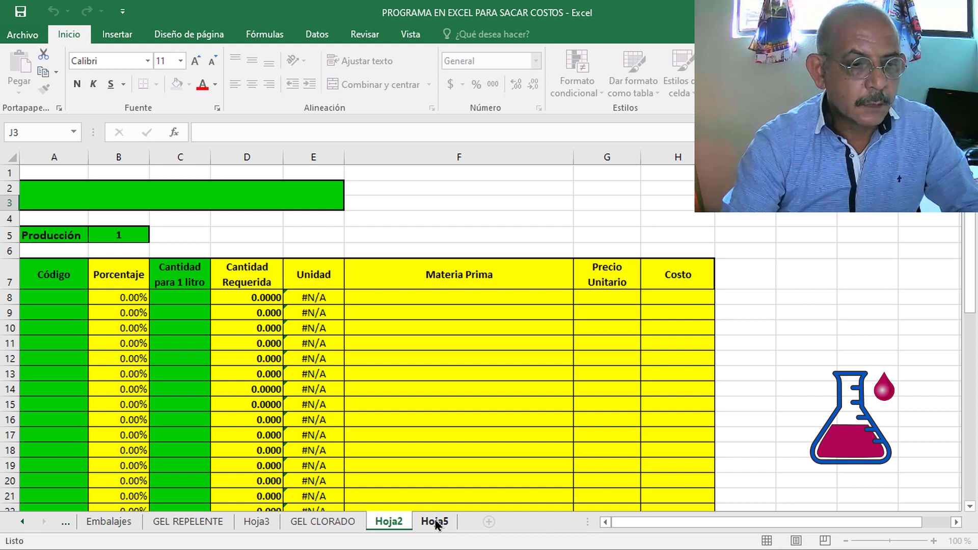
scroll(764, 397, up, 2)
scroll(763, 397, down, 2)
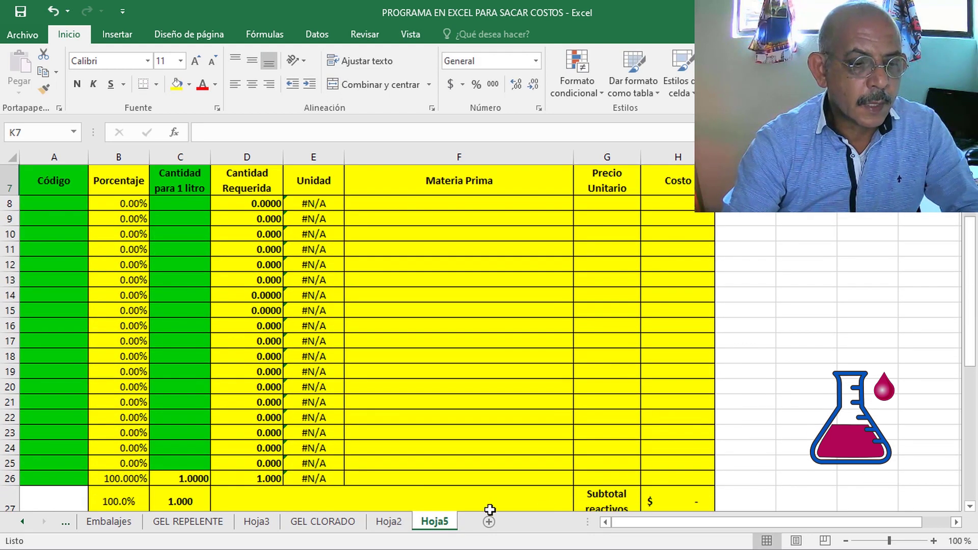
click(395, 525)
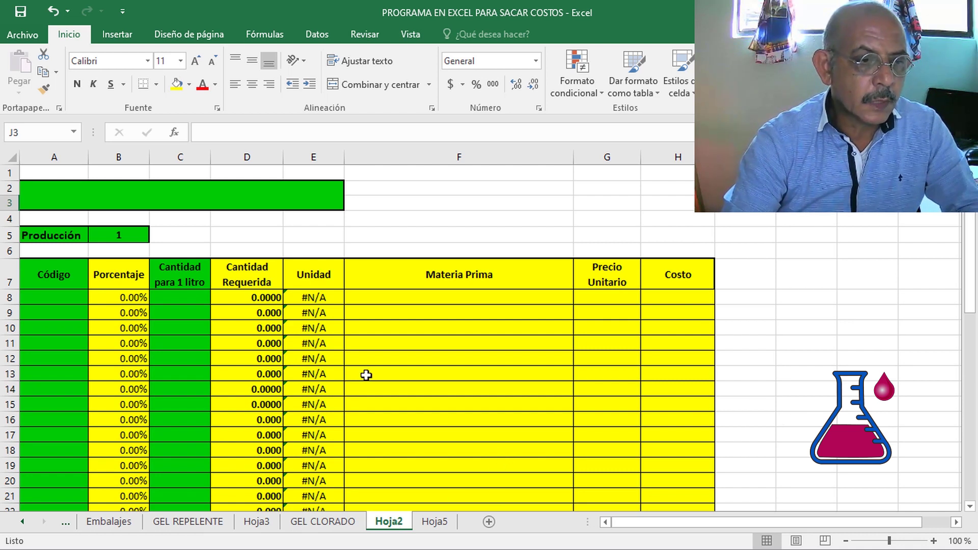
scroll(352, 375, down, 3)
scroll(352, 375, down, 1)
scroll(366, 458, down, 2)
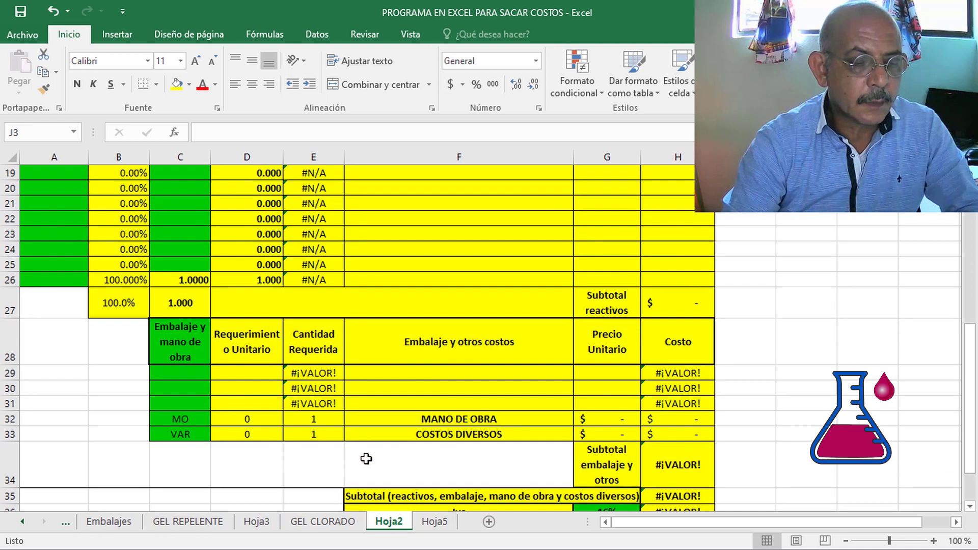
scroll(367, 463, down, 2)
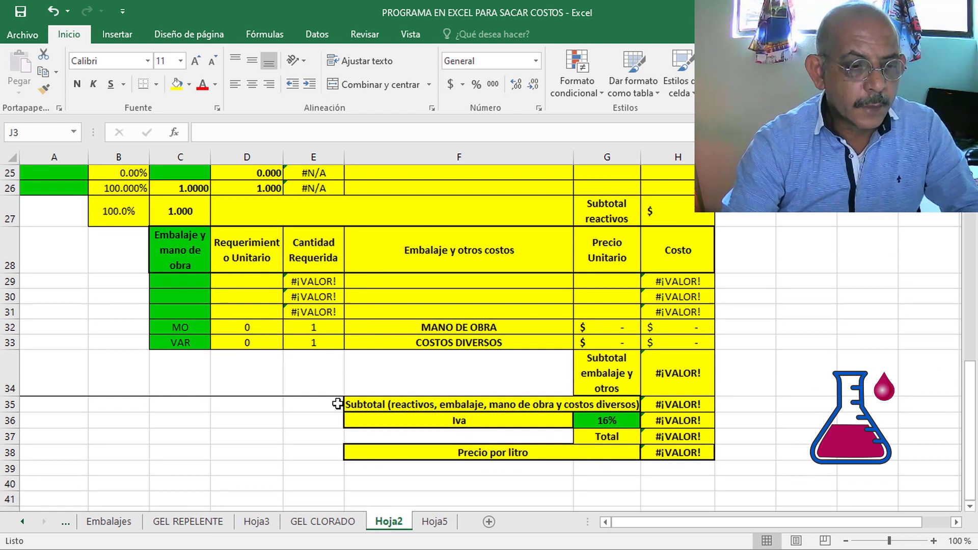
scroll(260, 317, up, 7)
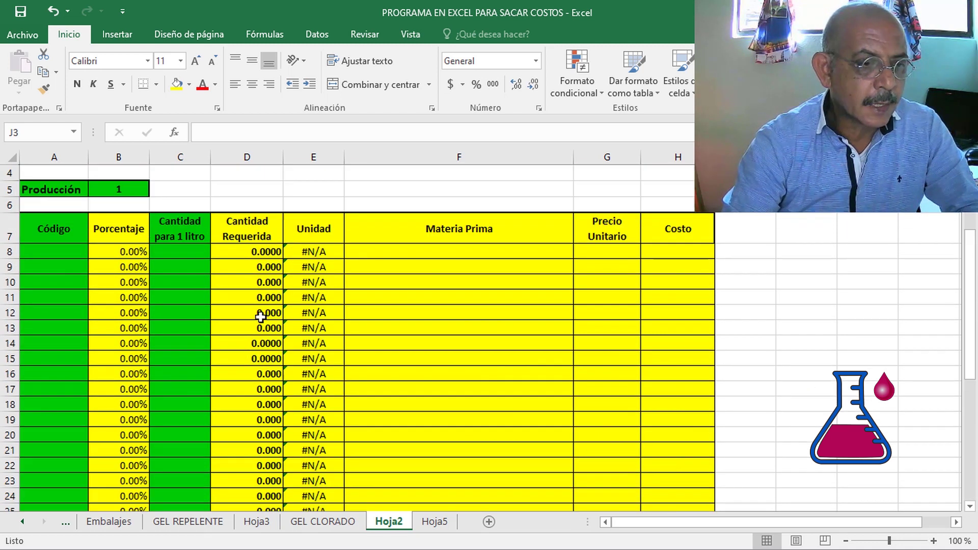
scroll(260, 317, up, 1)
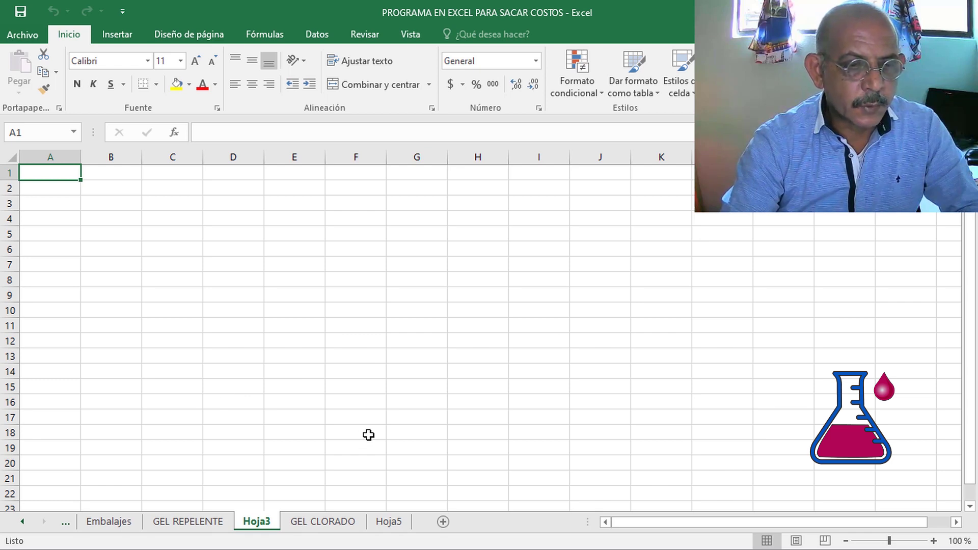
Switch to the GEL REPELENTE sheet and look over its repellent-gel cost table
click(204, 528)
scroll(304, 381, down, 1)
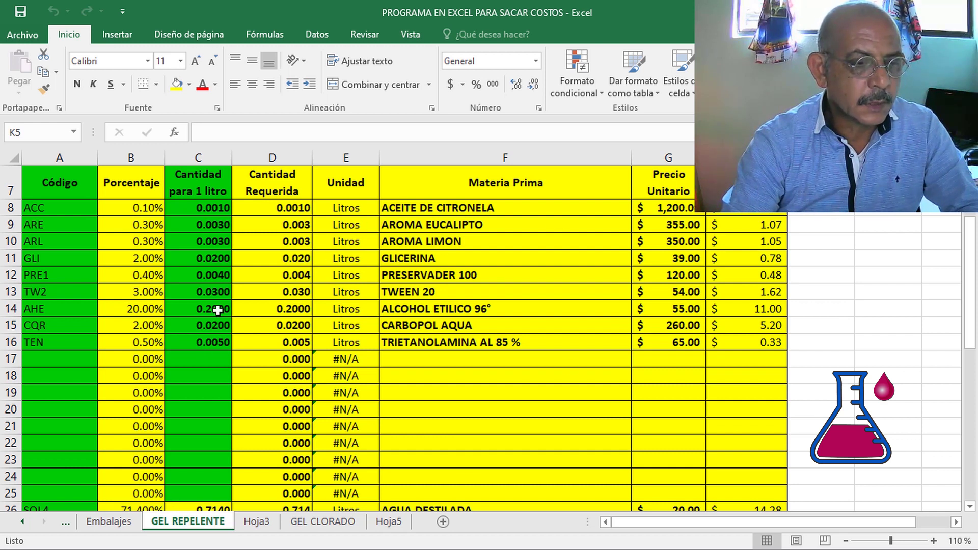
scroll(218, 310, up, 2)
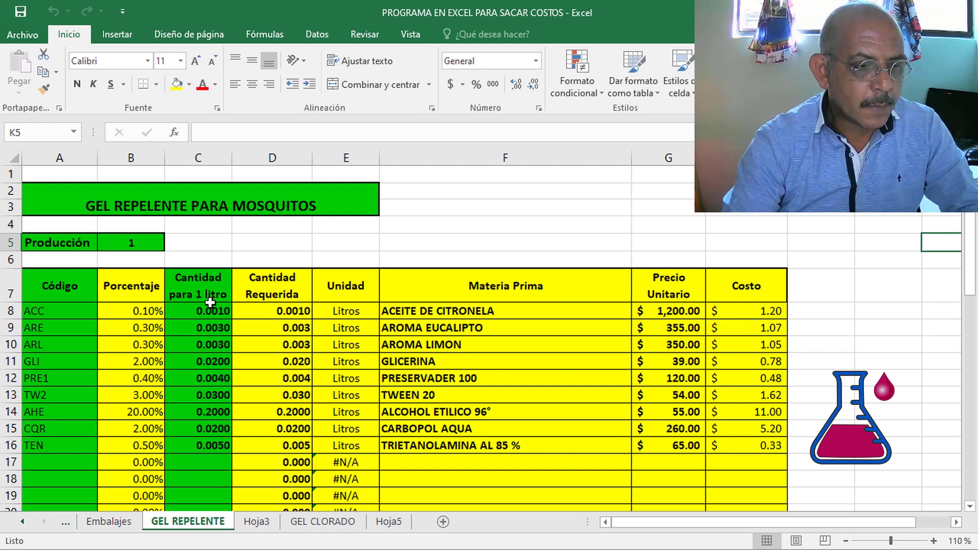